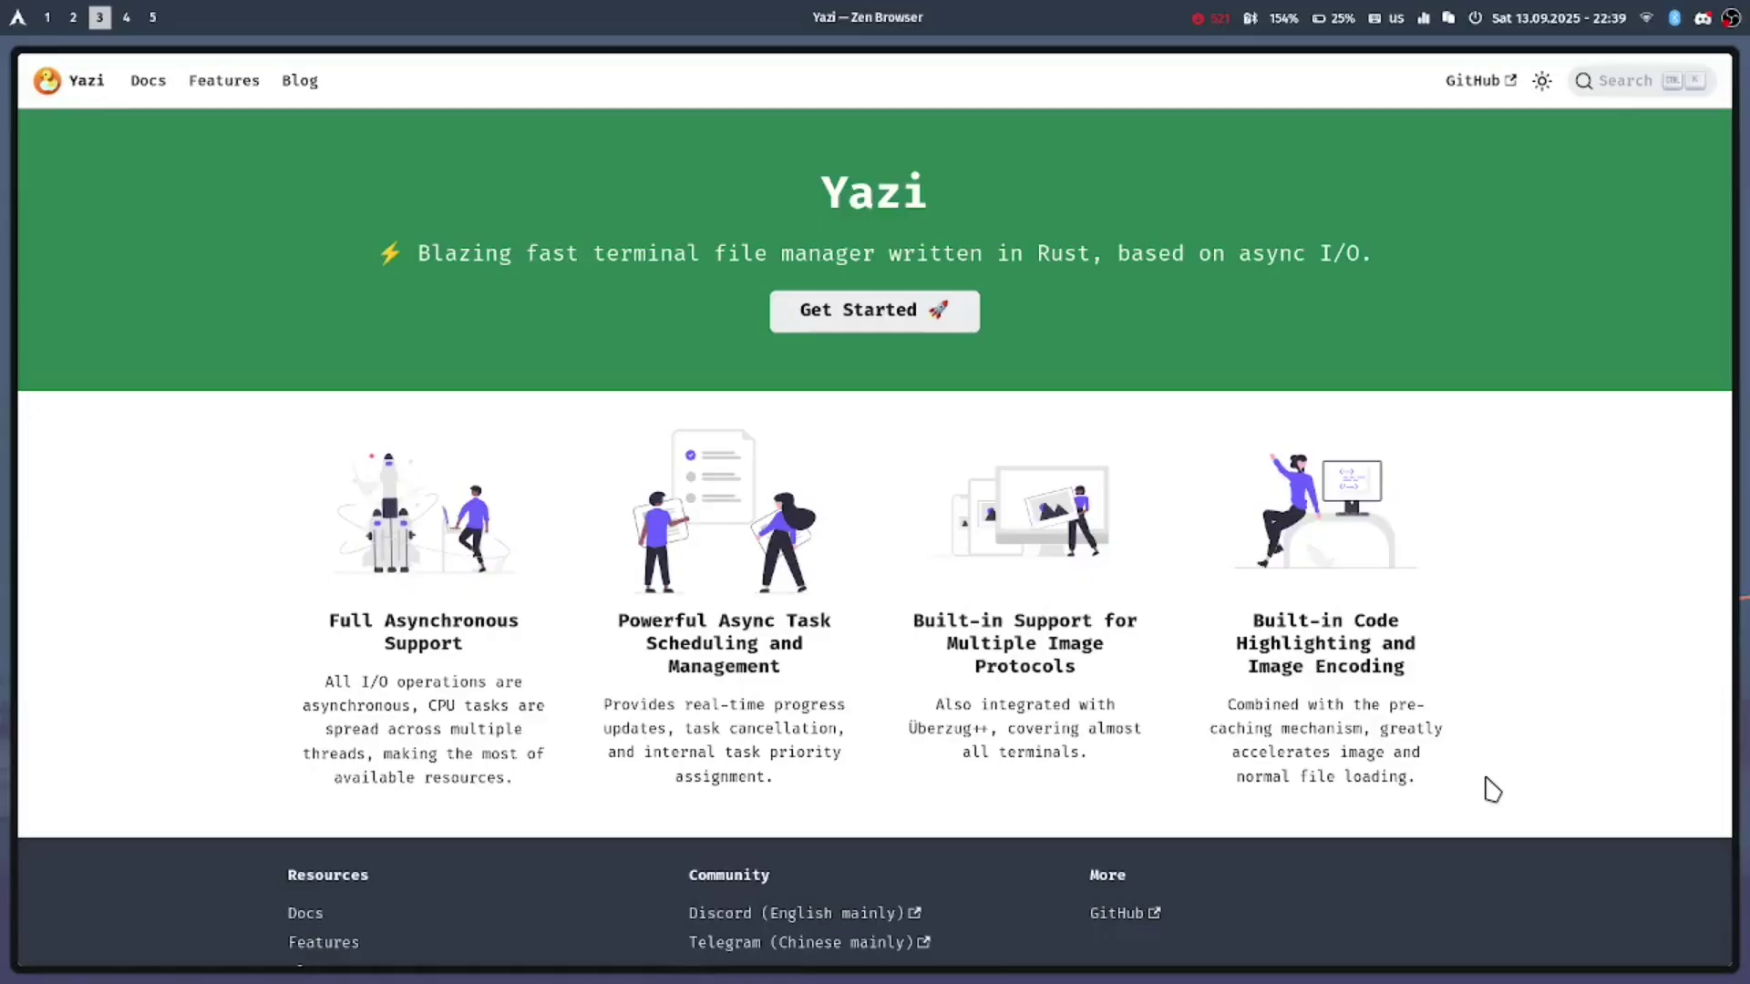
- Open the Yazi Installation docs from the homepage's Get Started button
click(907, 310)
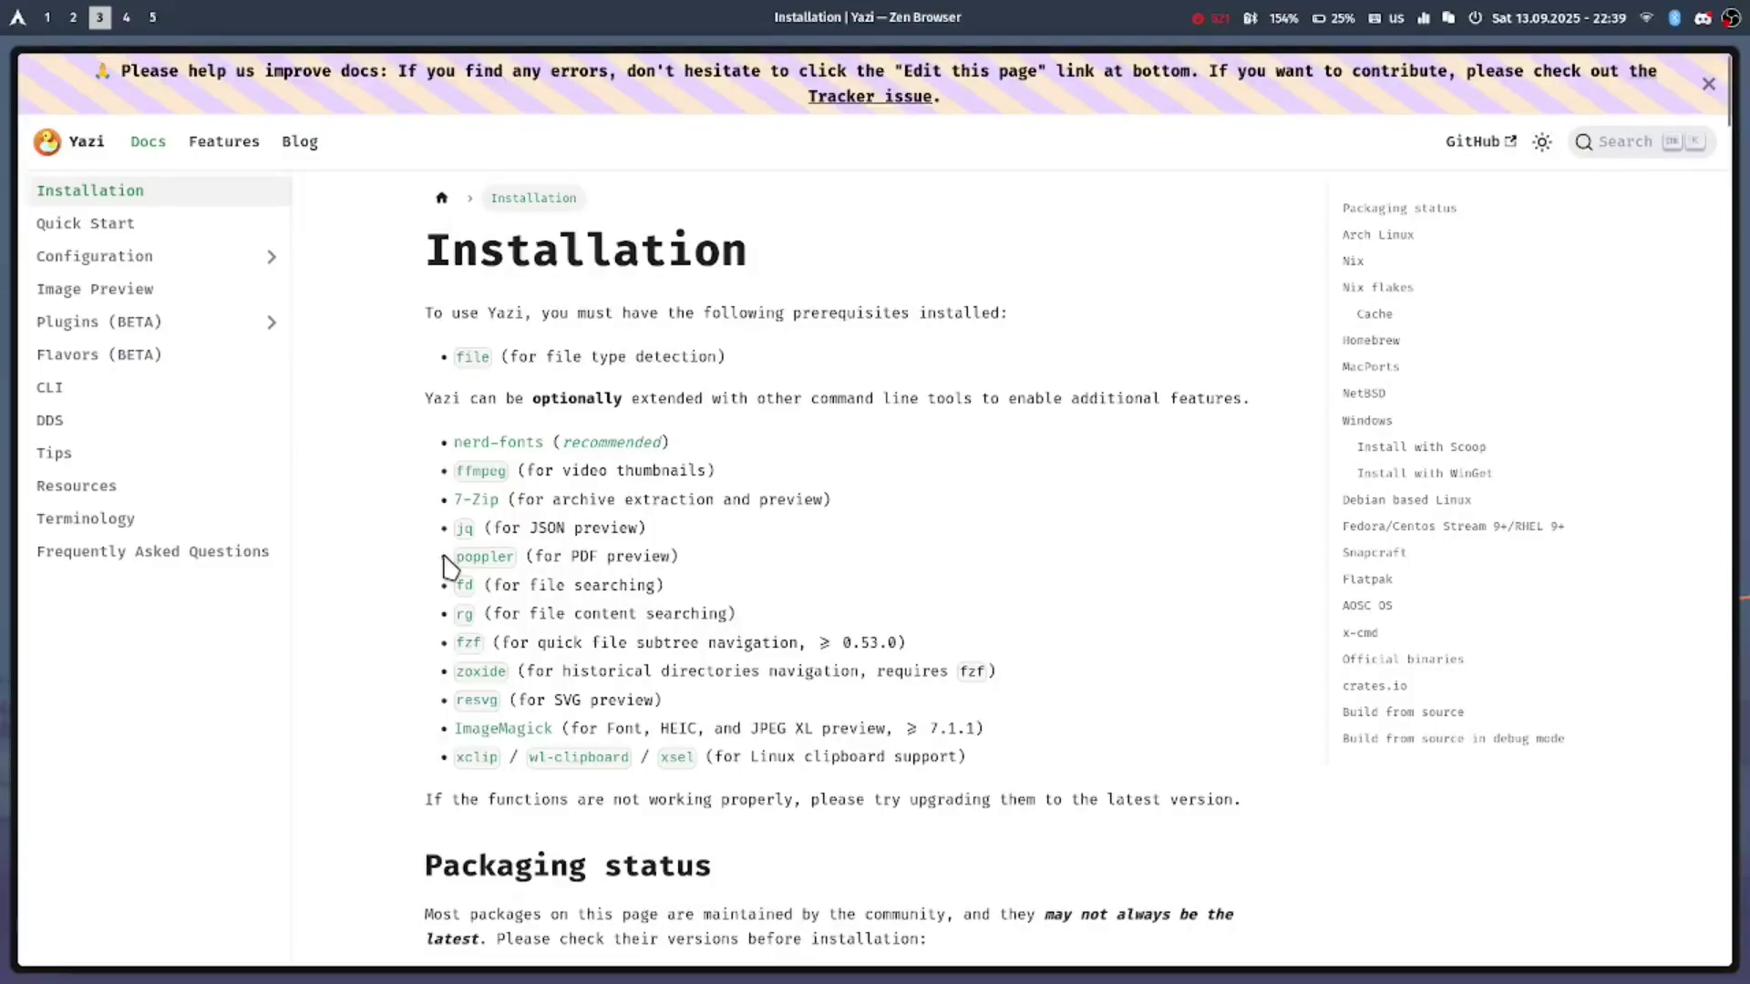
scroll(444, 564, down, 1)
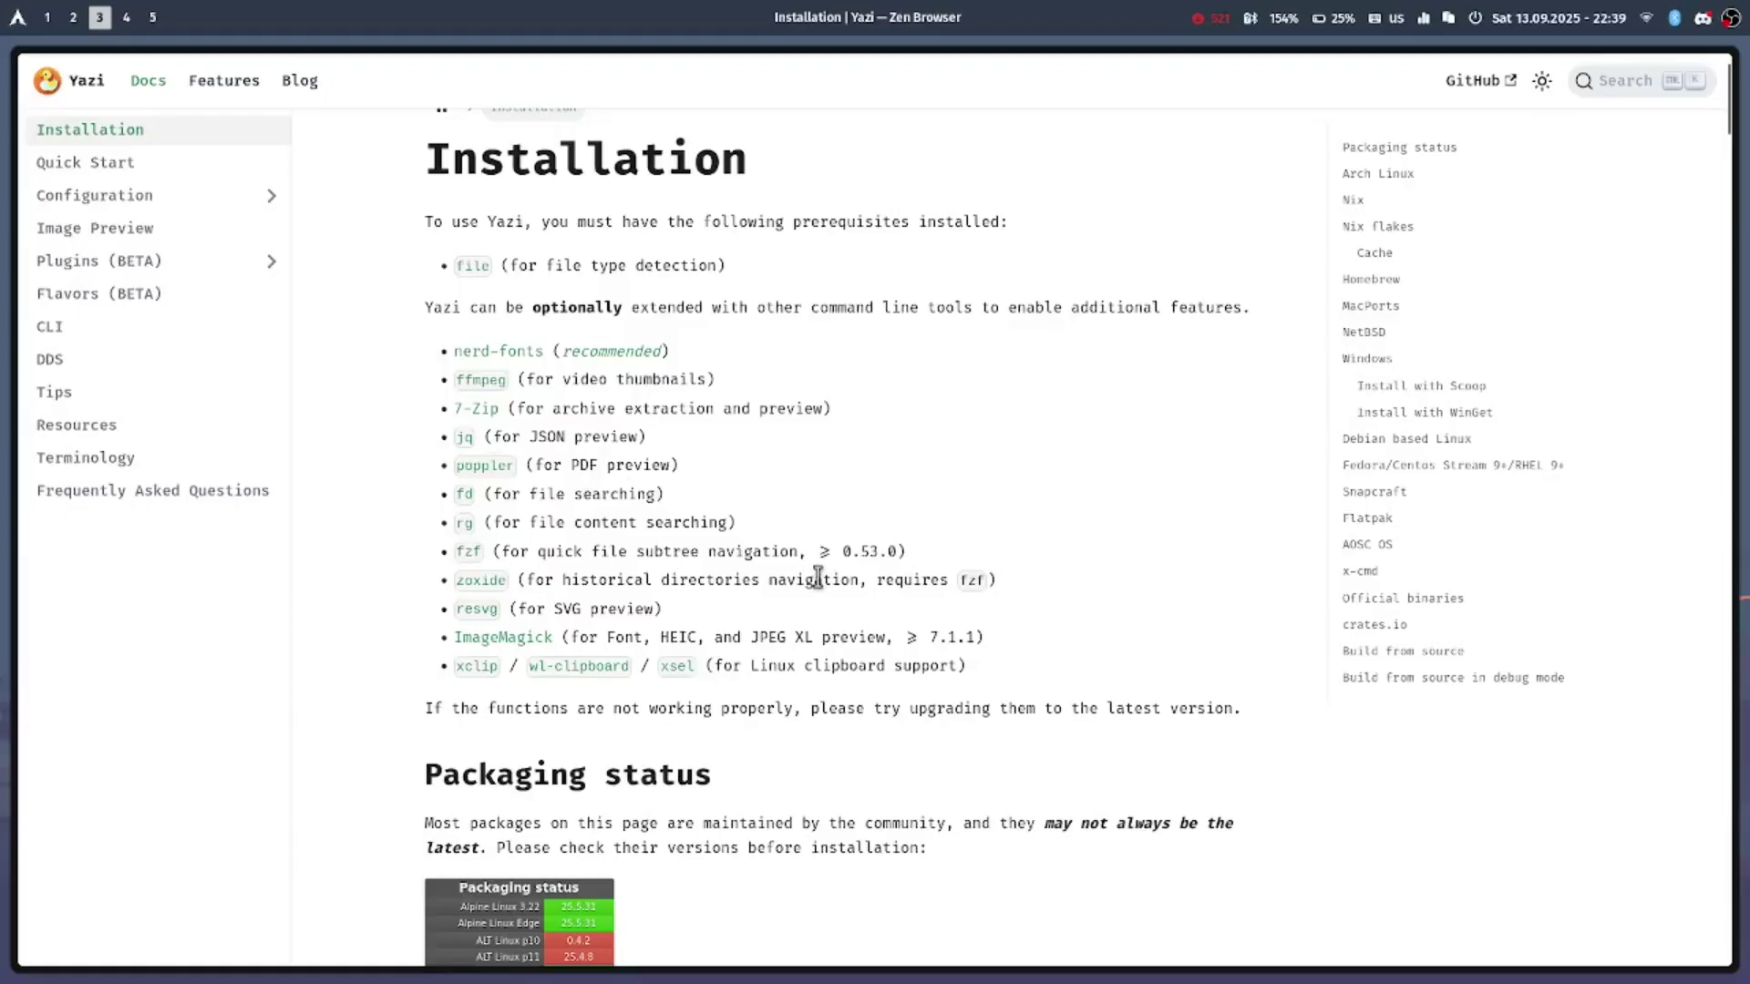
scroll(968, 635, down, 1)
scroll(968, 634, down, 10)
scroll(968, 635, down, 3)
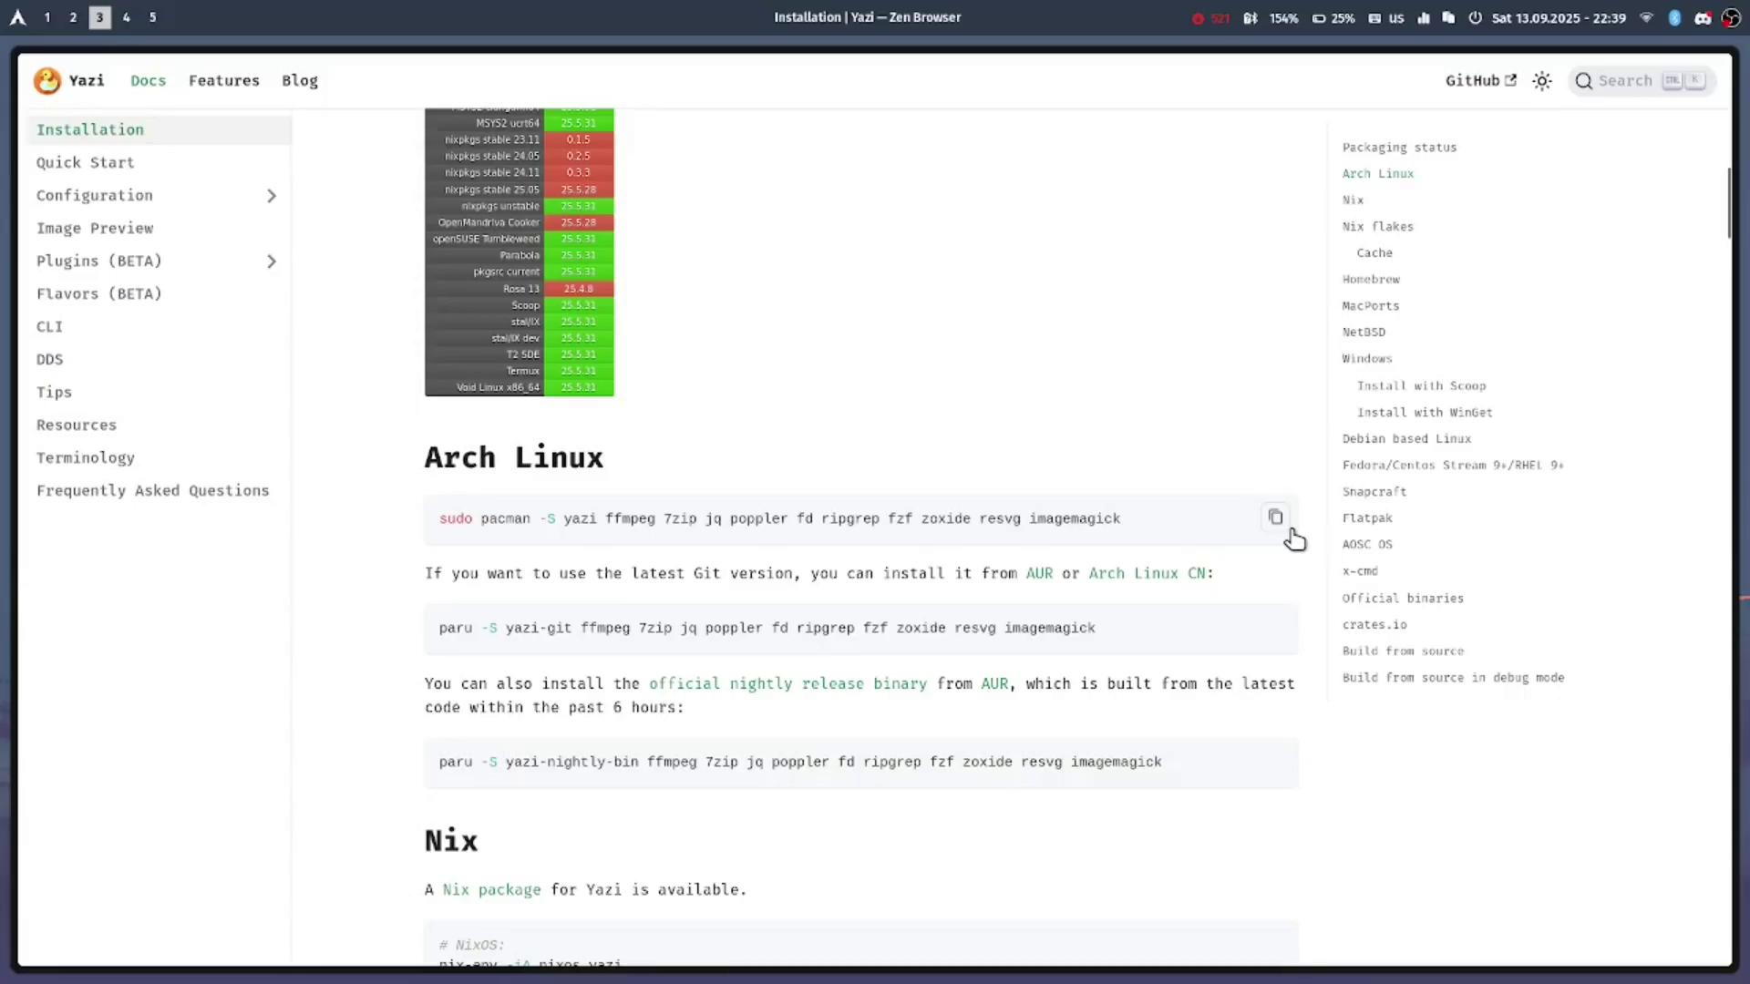
- Copy the Arch Linux pacman install command and go to the Quick Start page
click(1286, 530)
scroll(1055, 575, down, 4)
scroll(1054, 574, down, 5)
scroll(1053, 575, down, 5)
scroll(1054, 574, down, 5)
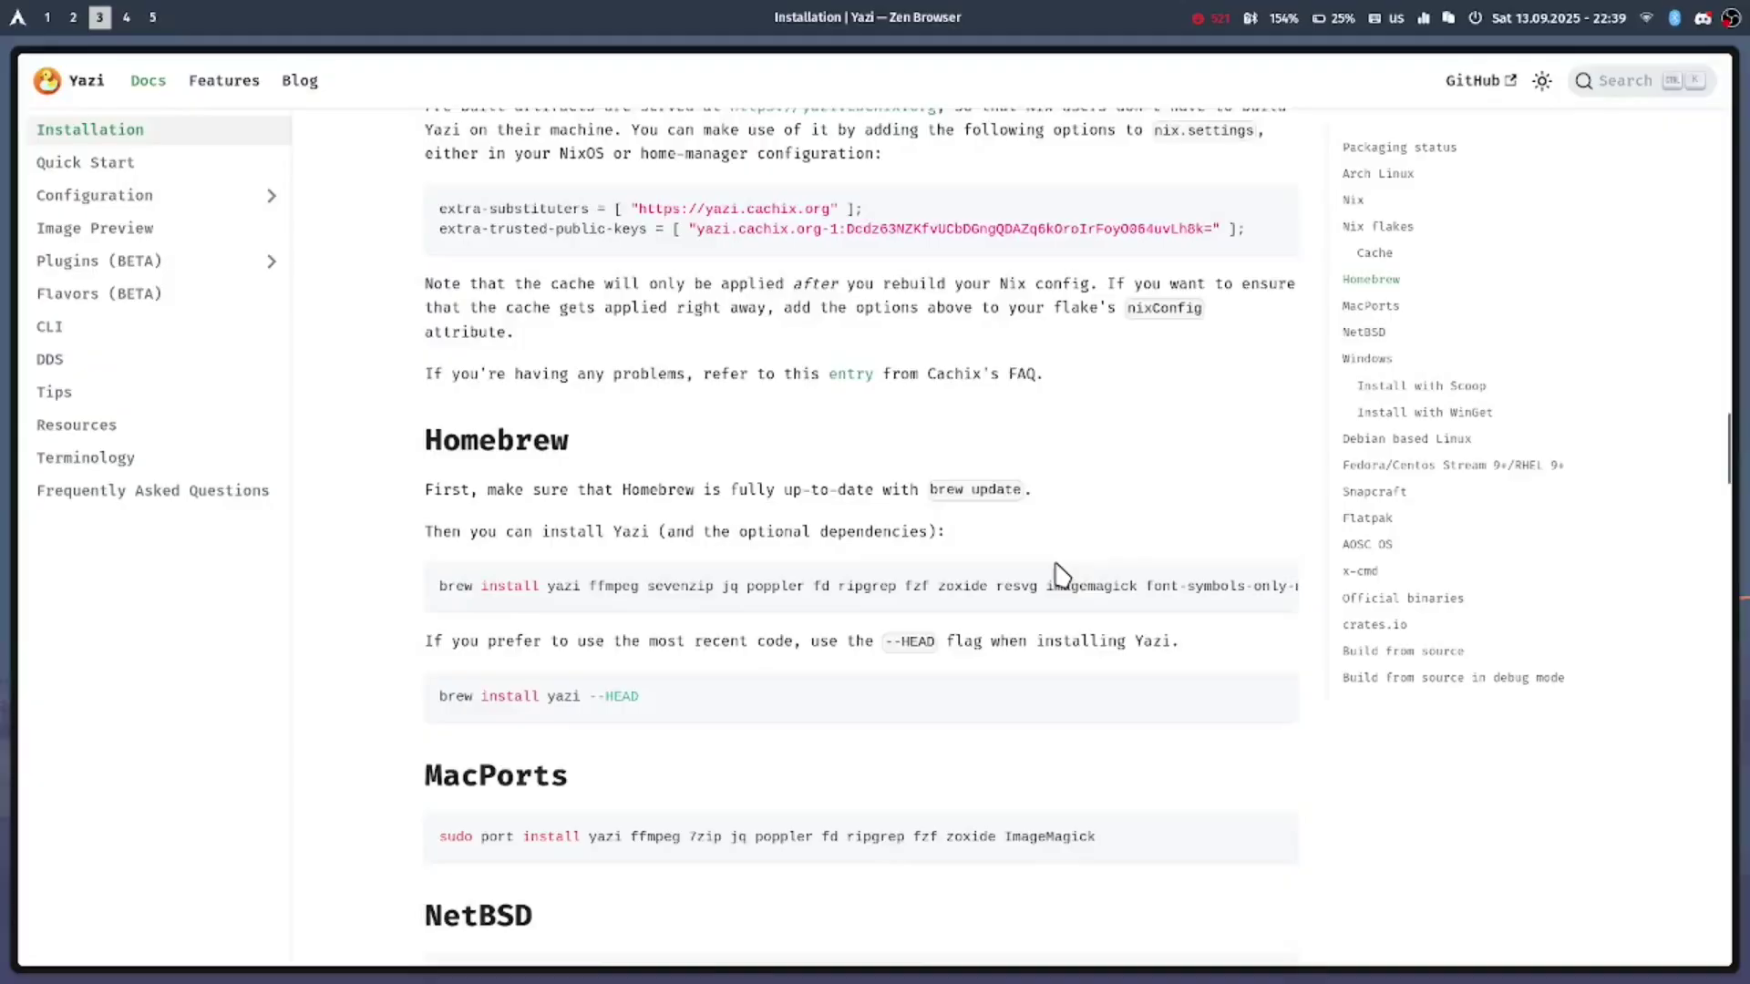
scroll(1054, 574, up, 10)
scroll(1054, 575, up, 10)
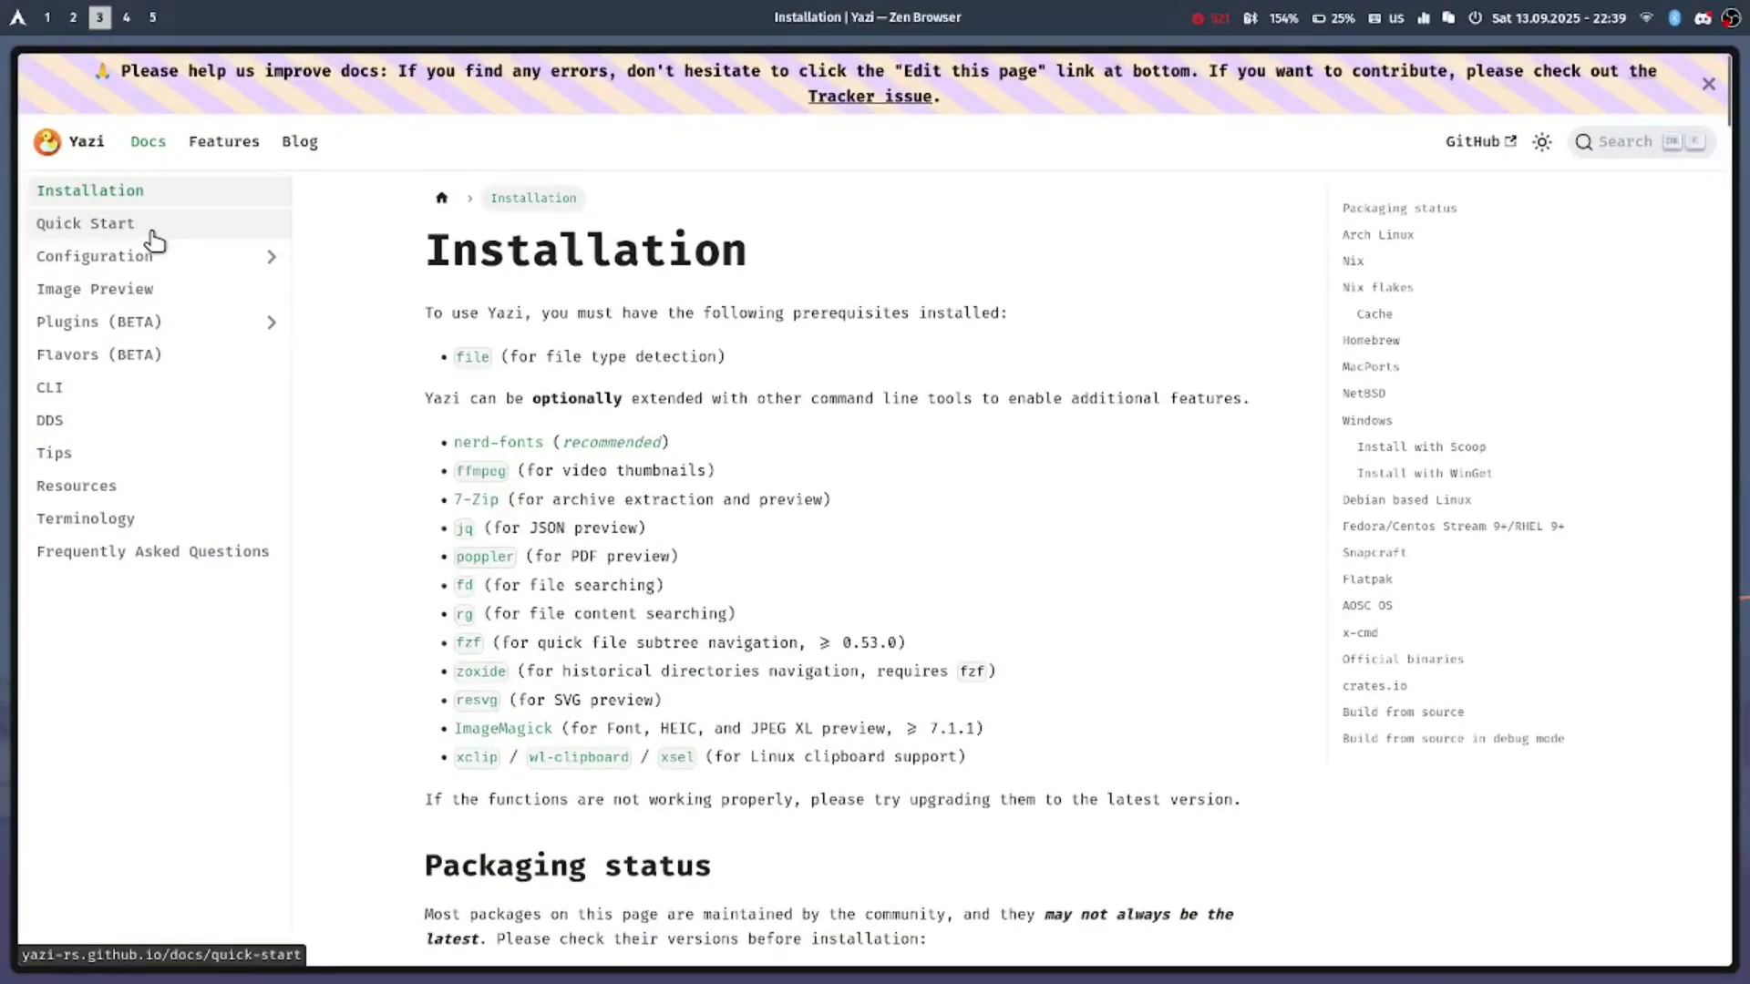
click(150, 230)
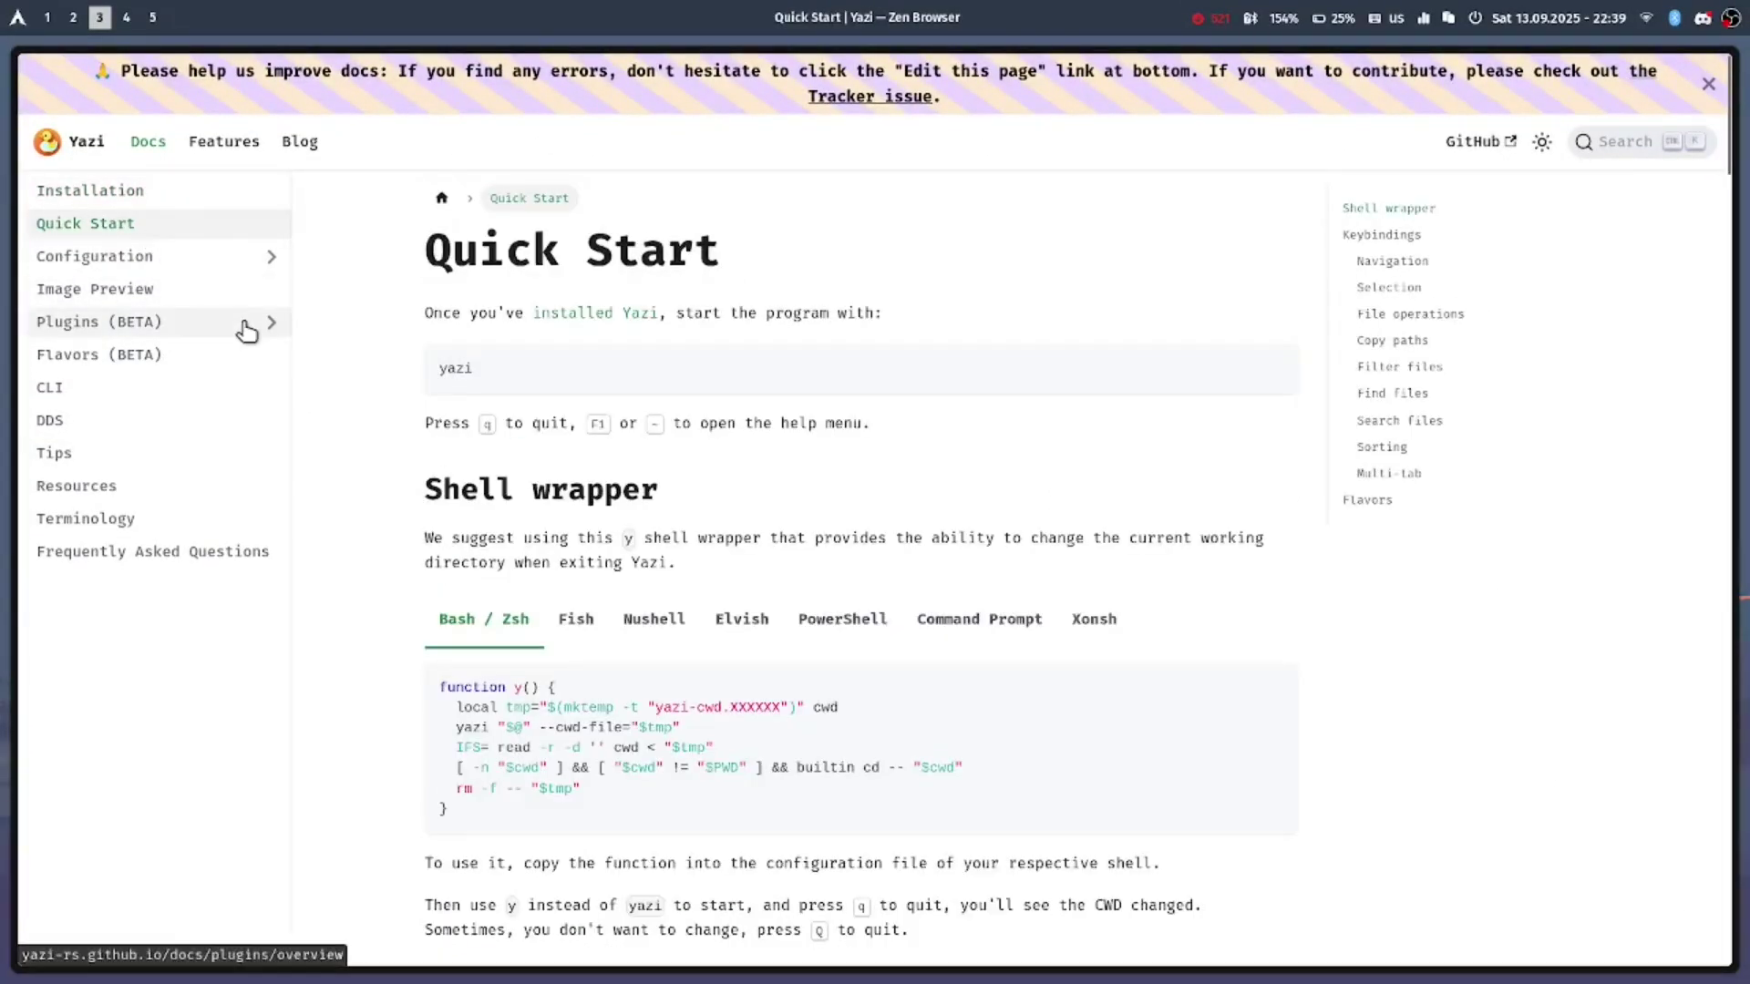
key(super+1)
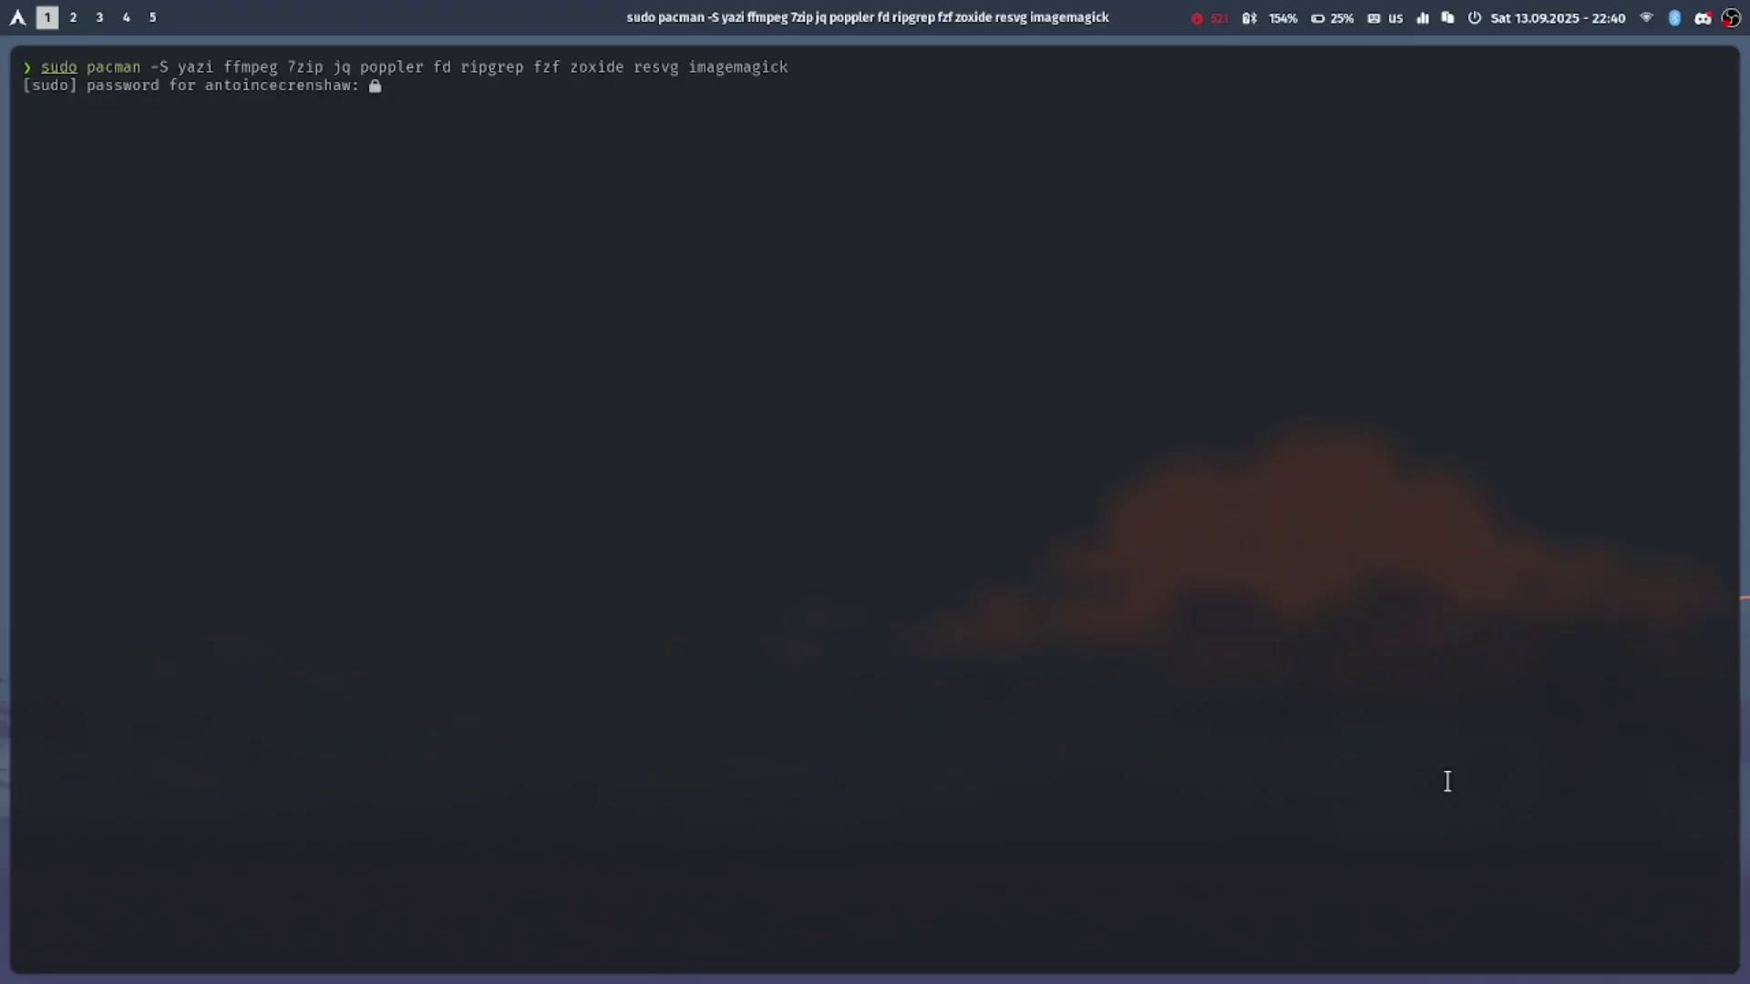
- Run the pacman install with the sudo password, accept removing gpgme, then launch yazi
key(Return)
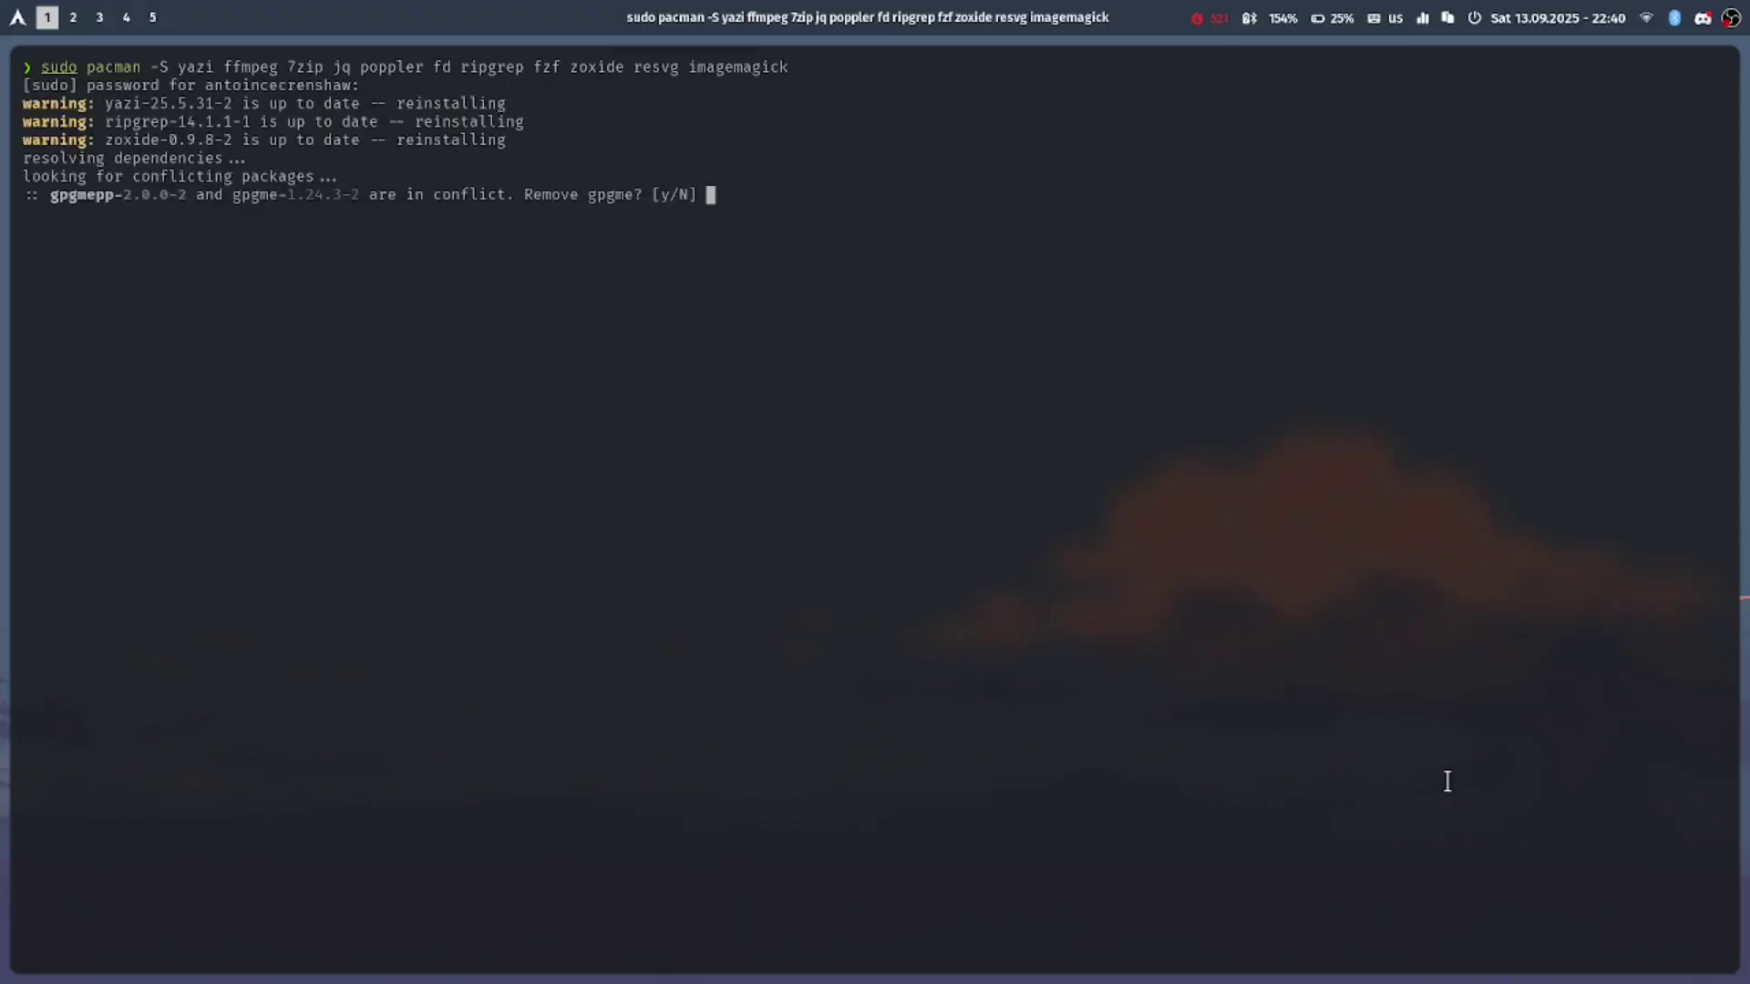
text(y)
key(Return)
text(ya)
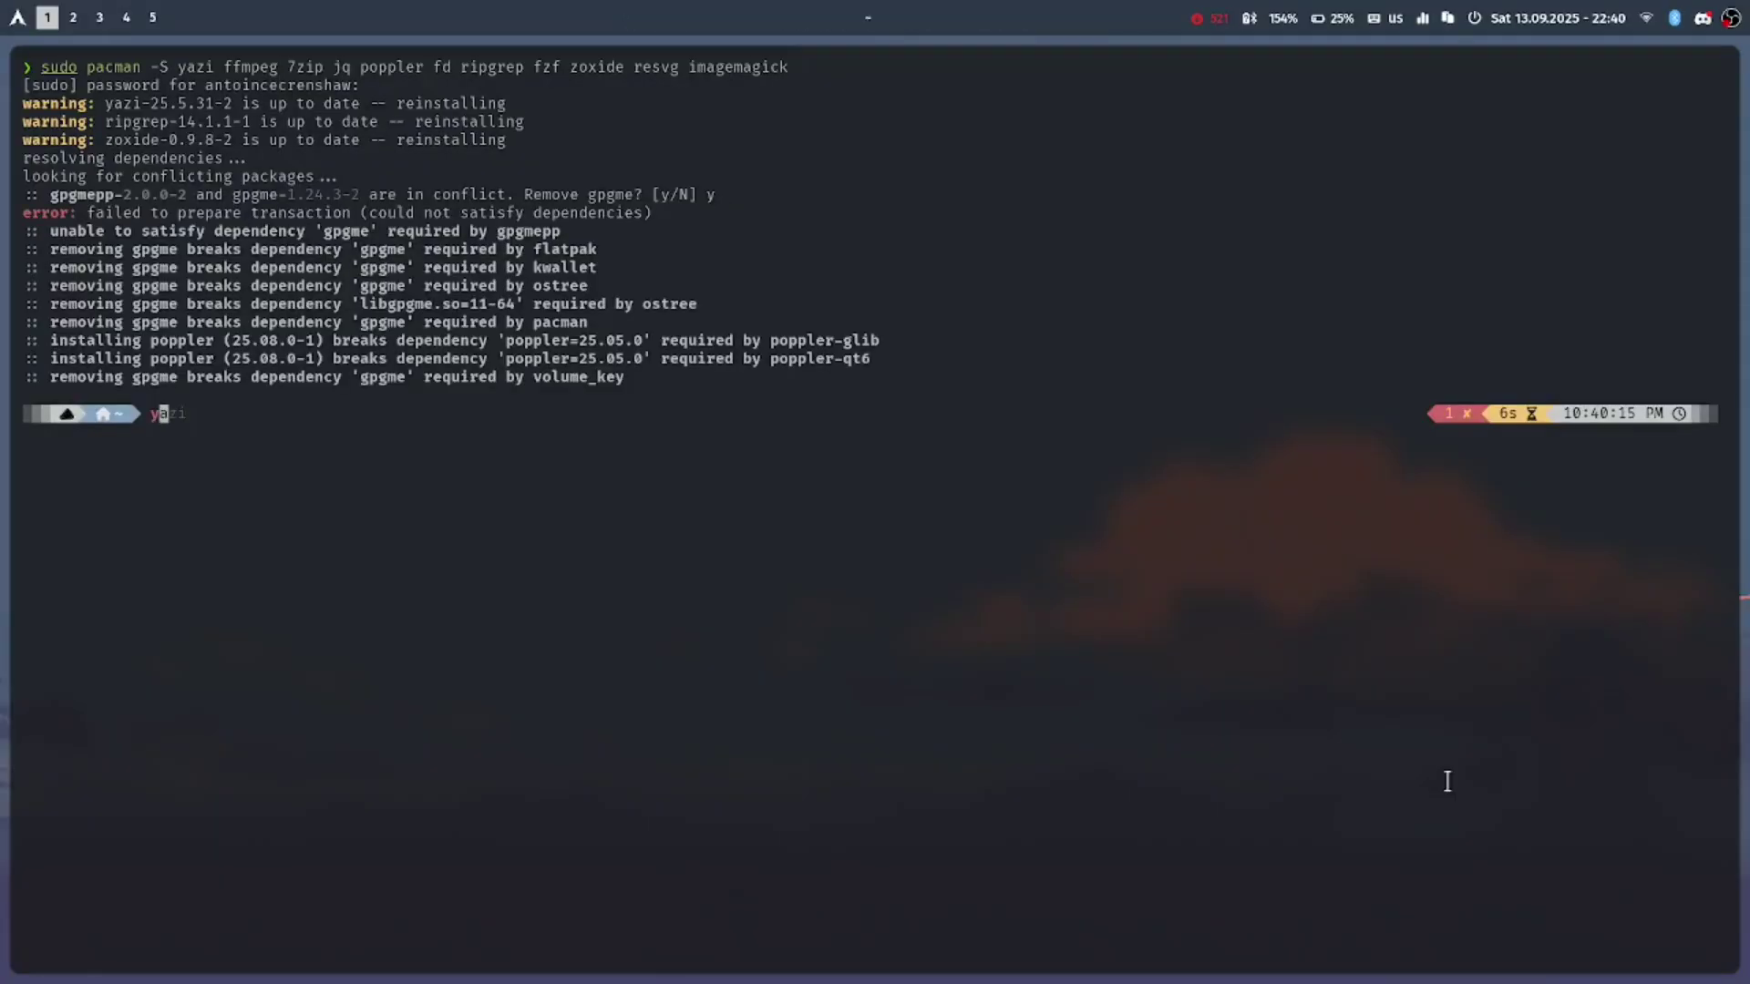
text(zi)
key(Return)
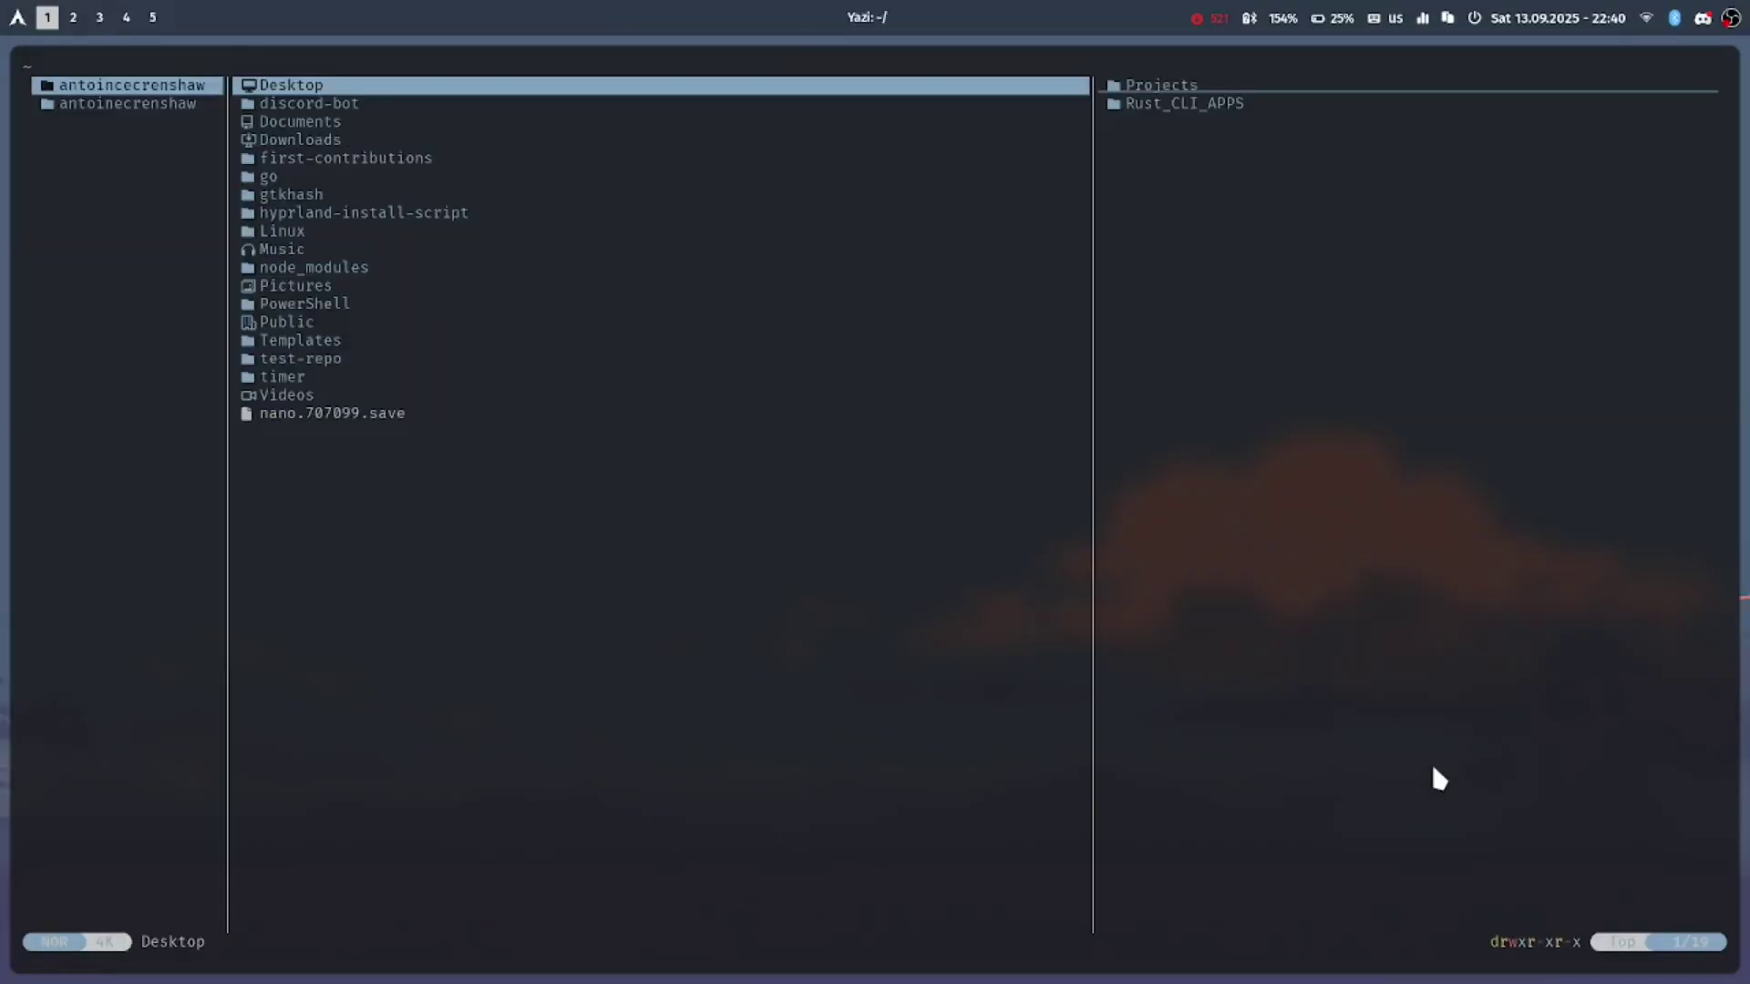
- Browse the home folder list across Music, discord-bot, Linux, Downloads, Public and Videos
key(Down)
key(Down)
key(Down)
key(Down)
key(Down)
key(Down)
key(Down)
key(Down)
key(Down)
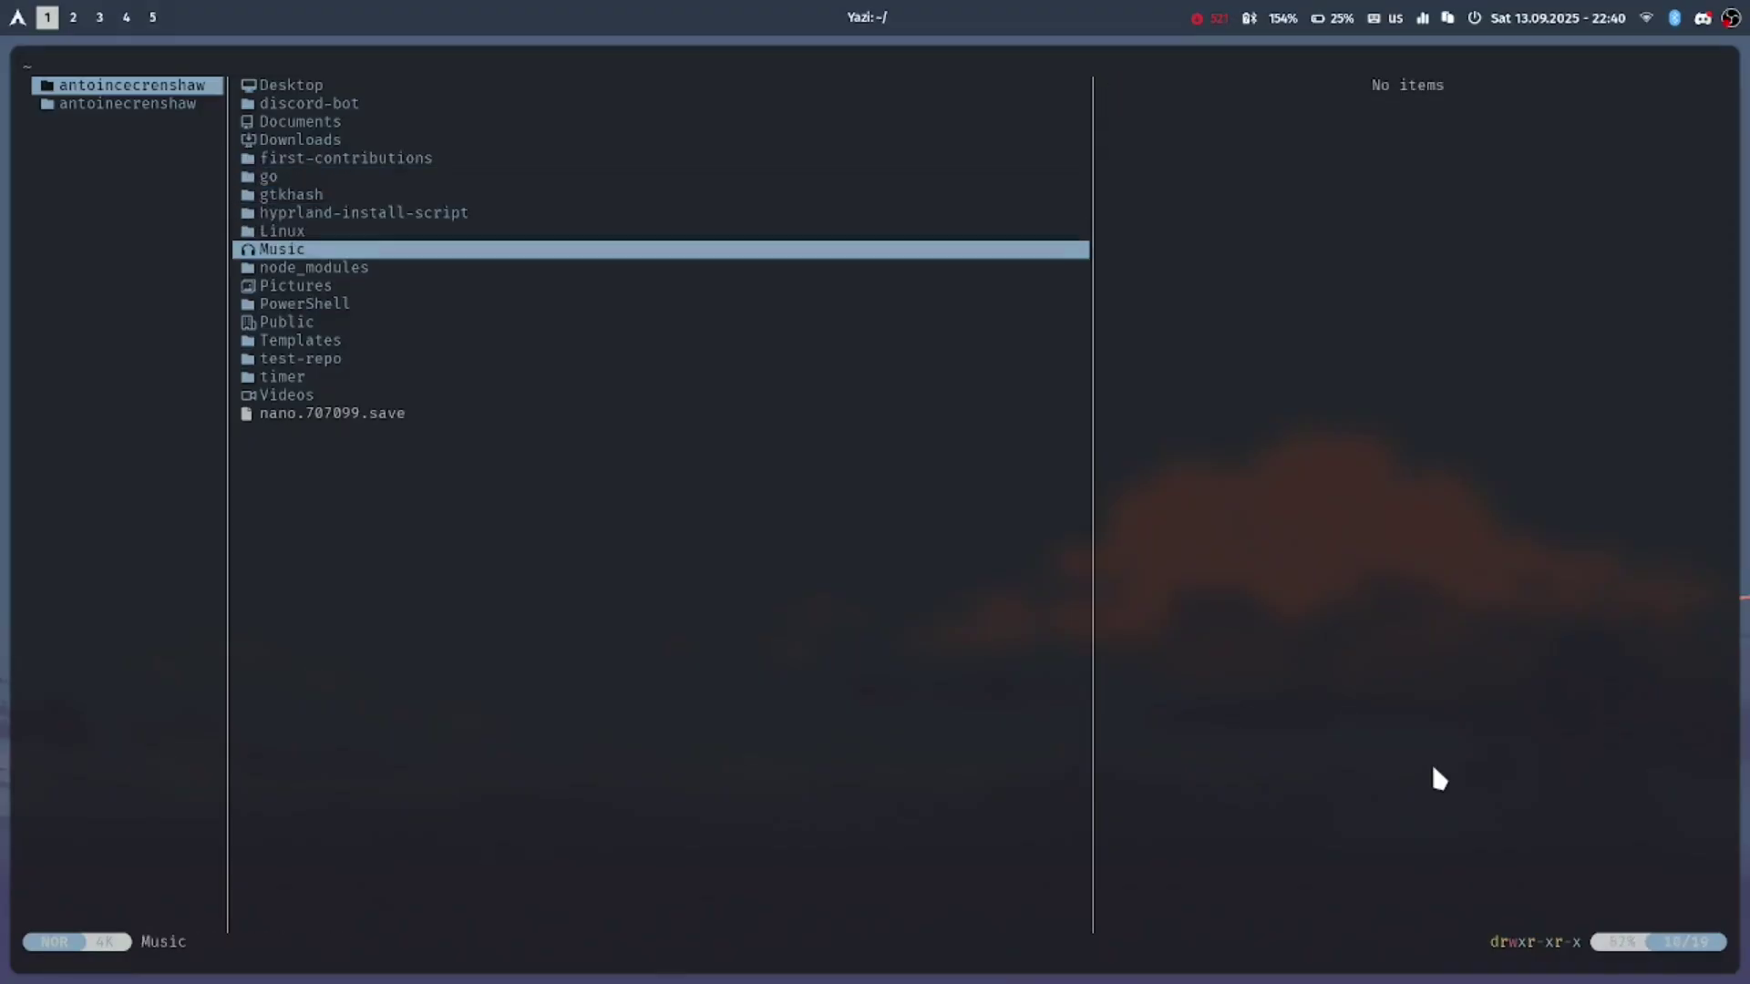
key(Up)
key(Up)
key(Up)
key(Up)
key(Up)
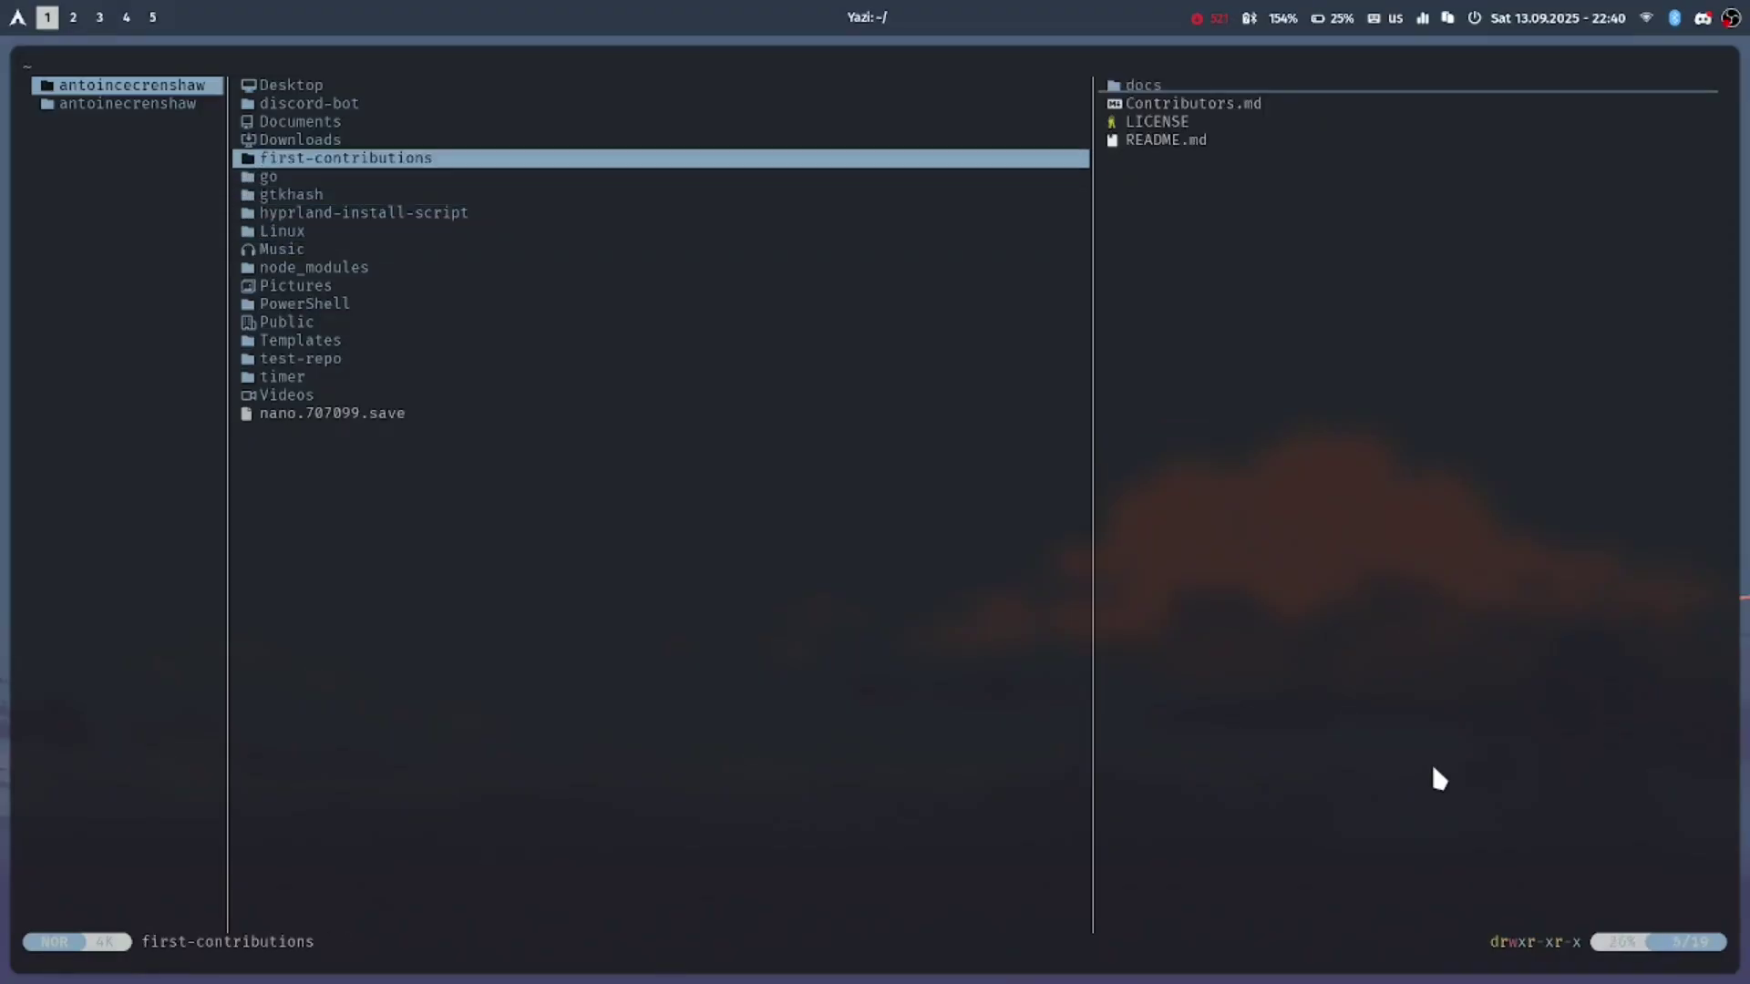
key(Up)
key(Up)
key(Up)
key(Up)
key(Down)
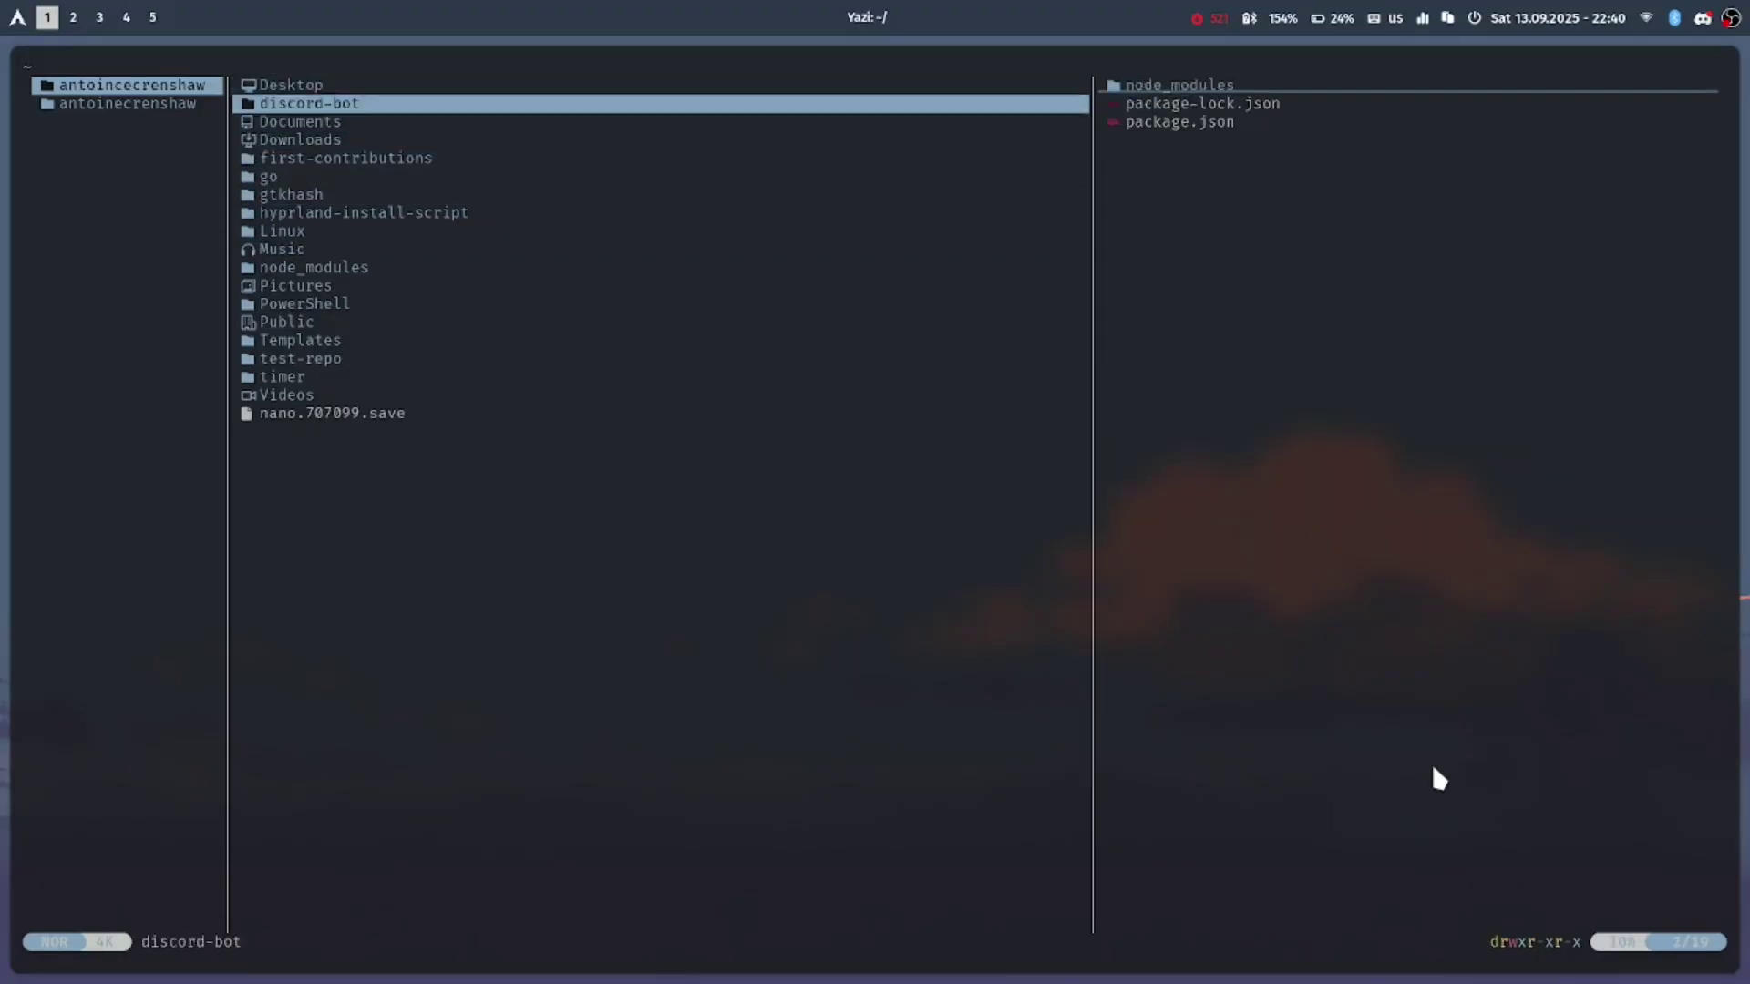
key(Down)
key(Down)
key(Down)
key(Down)
key(Down)
key(Down)
key(Down)
key(Down)
key(Down)
key(Down)
key(Down)
key(Up)
key(Up)
key(Up)
key(Up)
key(Up)
key(Up)
key(Up)
key(Up)
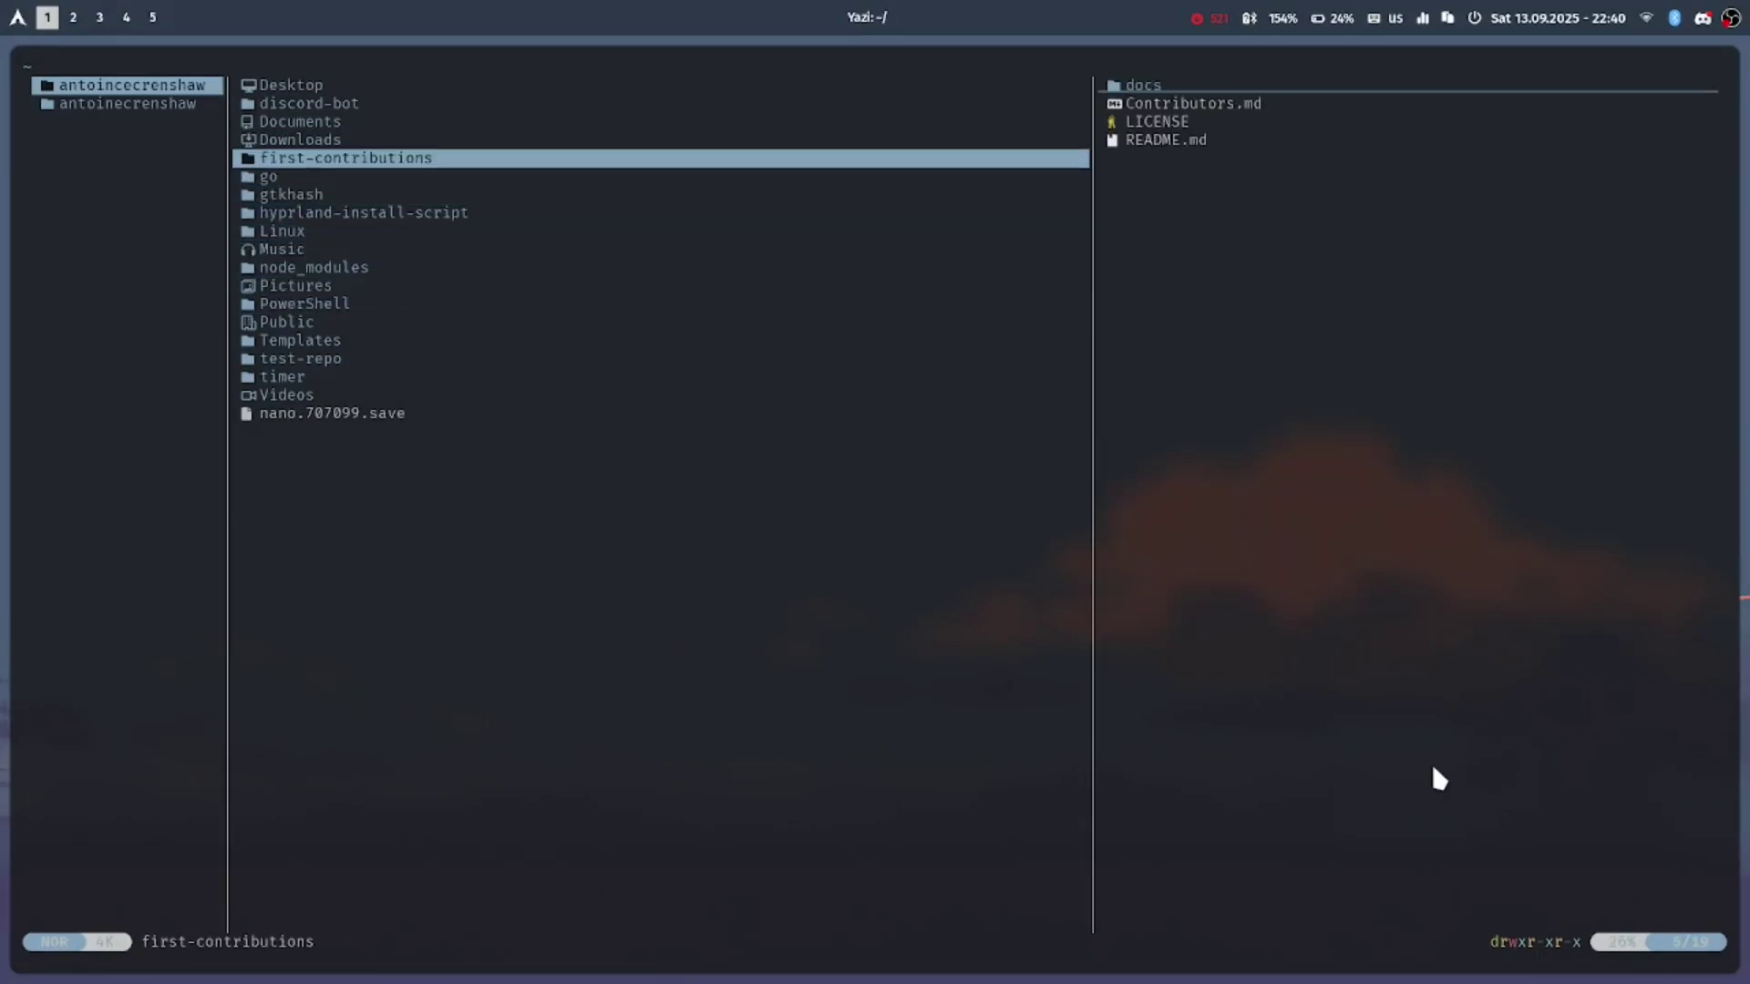
key(Up)
key(Up)
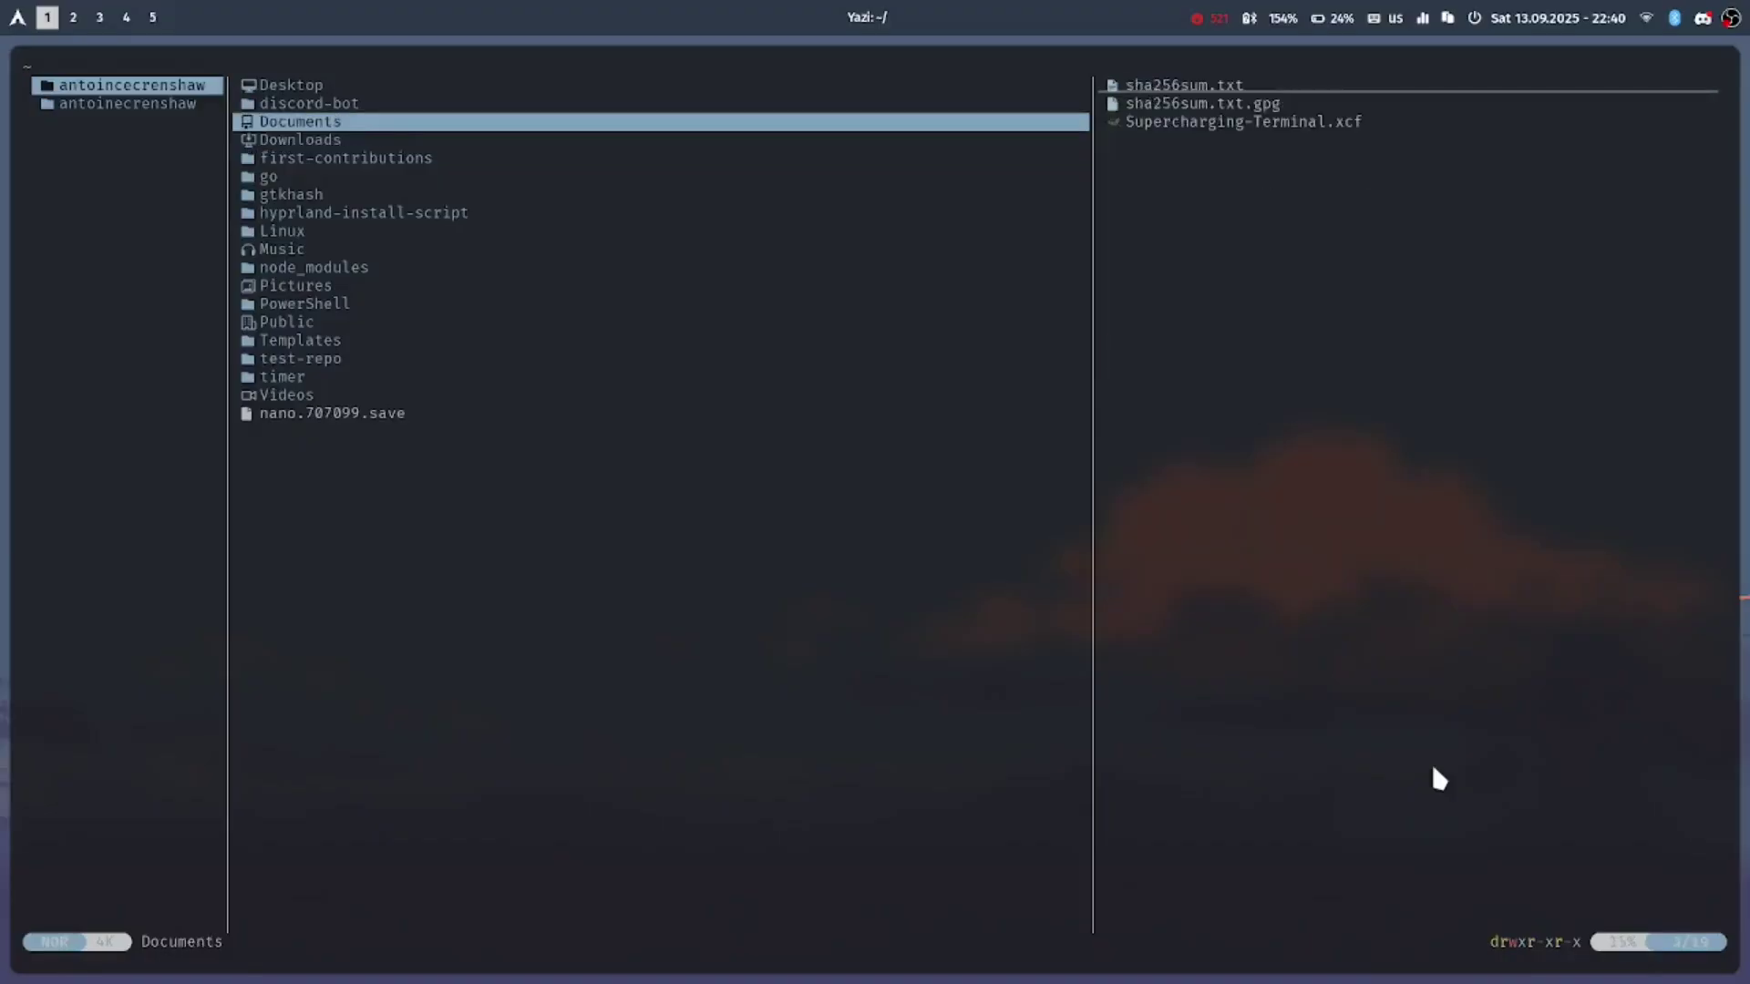
key(Up)
key(Up)
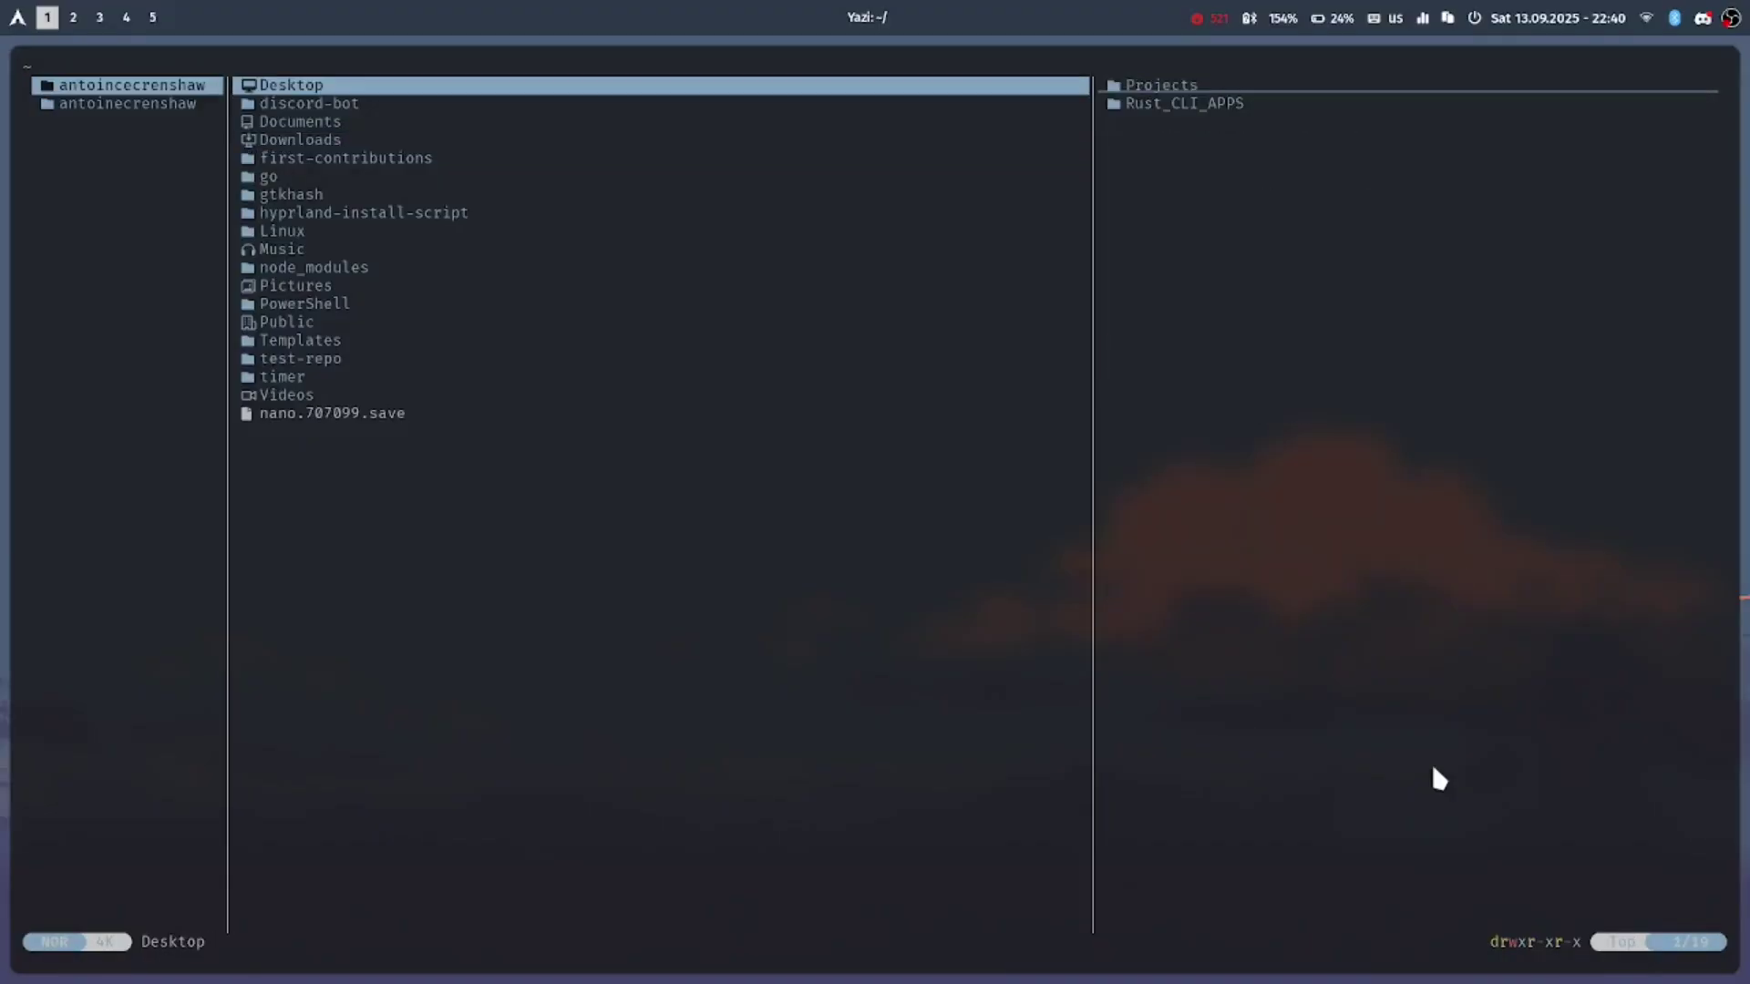
key(Down)
key(Down)
key(Down)
key(Down)
key(Down)
key(Down)
key(Down)
key(Down)
key(Down)
key(Down)
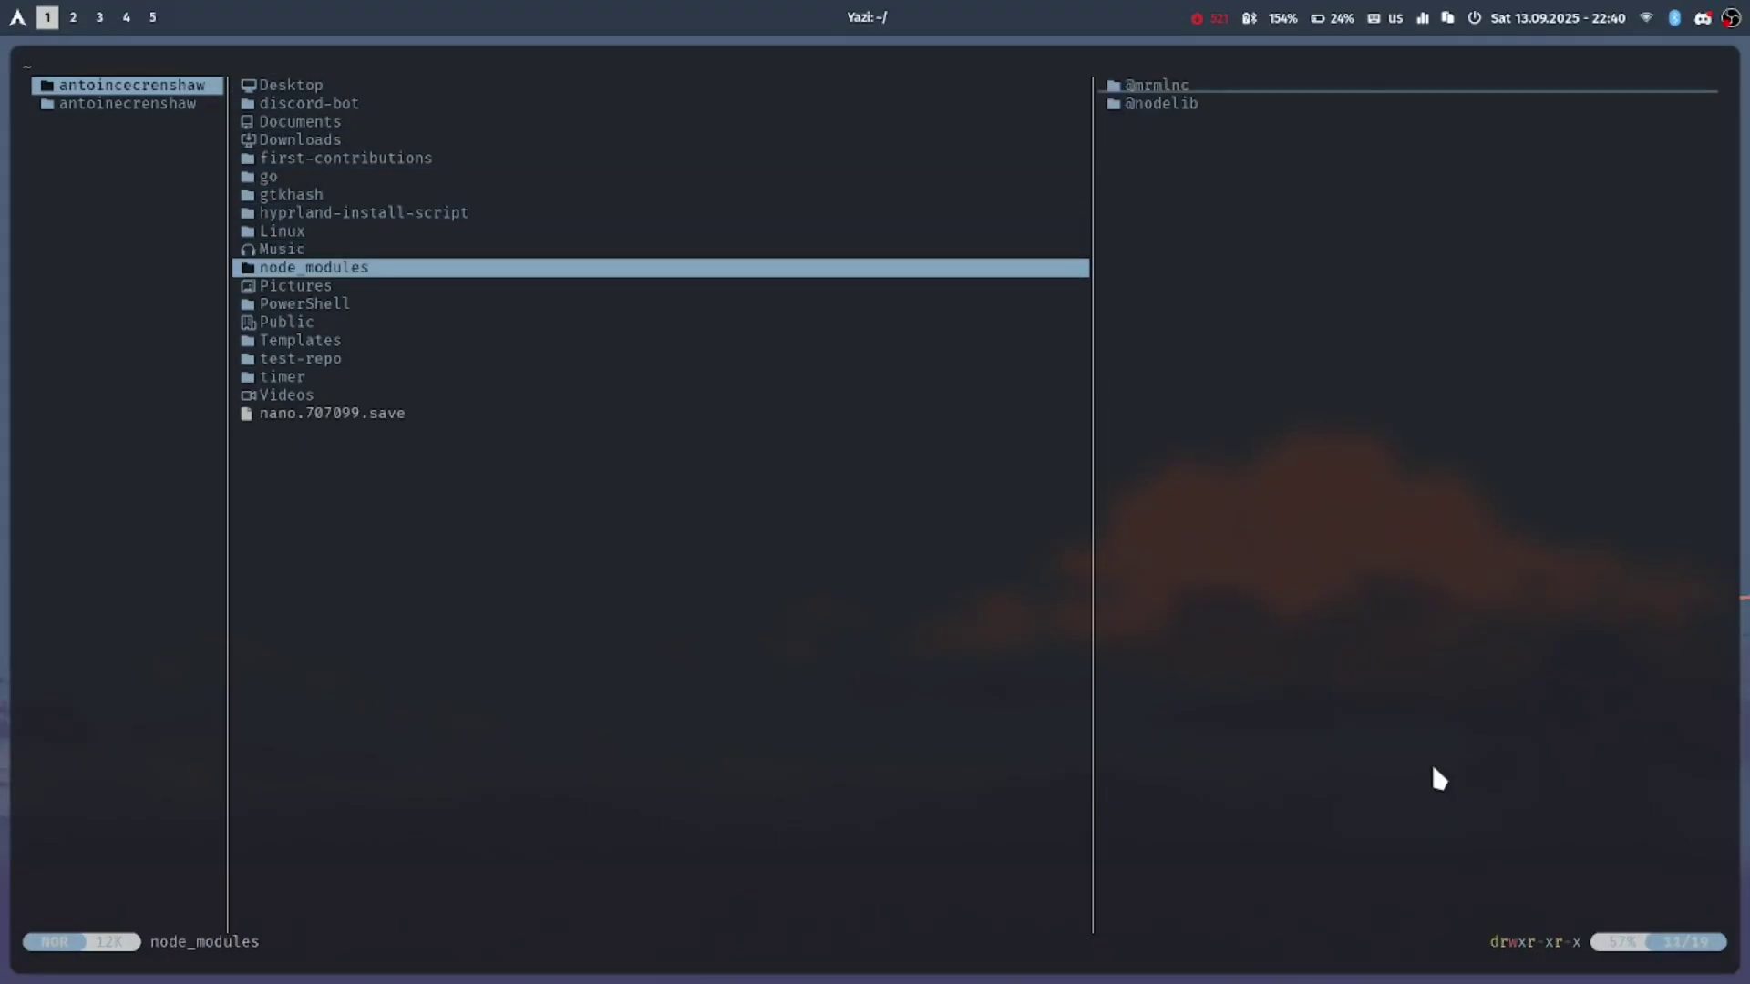
key(Down)
key(Down)
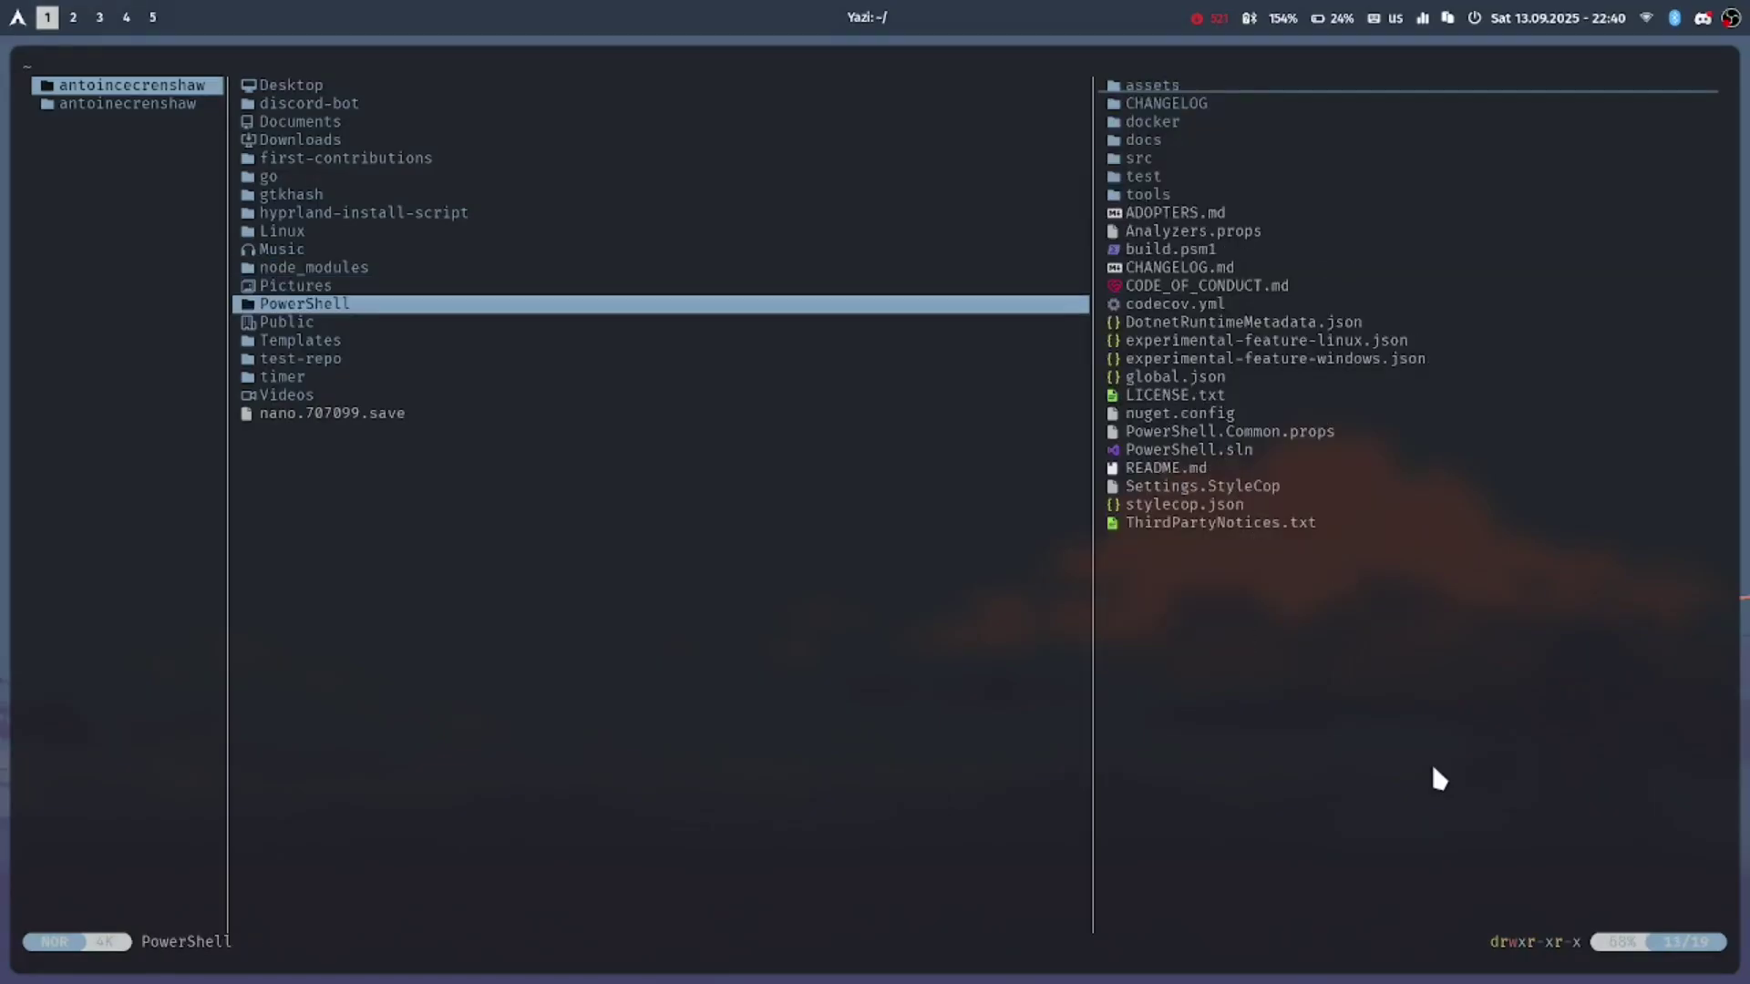
key(Down)
key(Down)
key(Down)
key(Down)
key(Down)
key(Down)
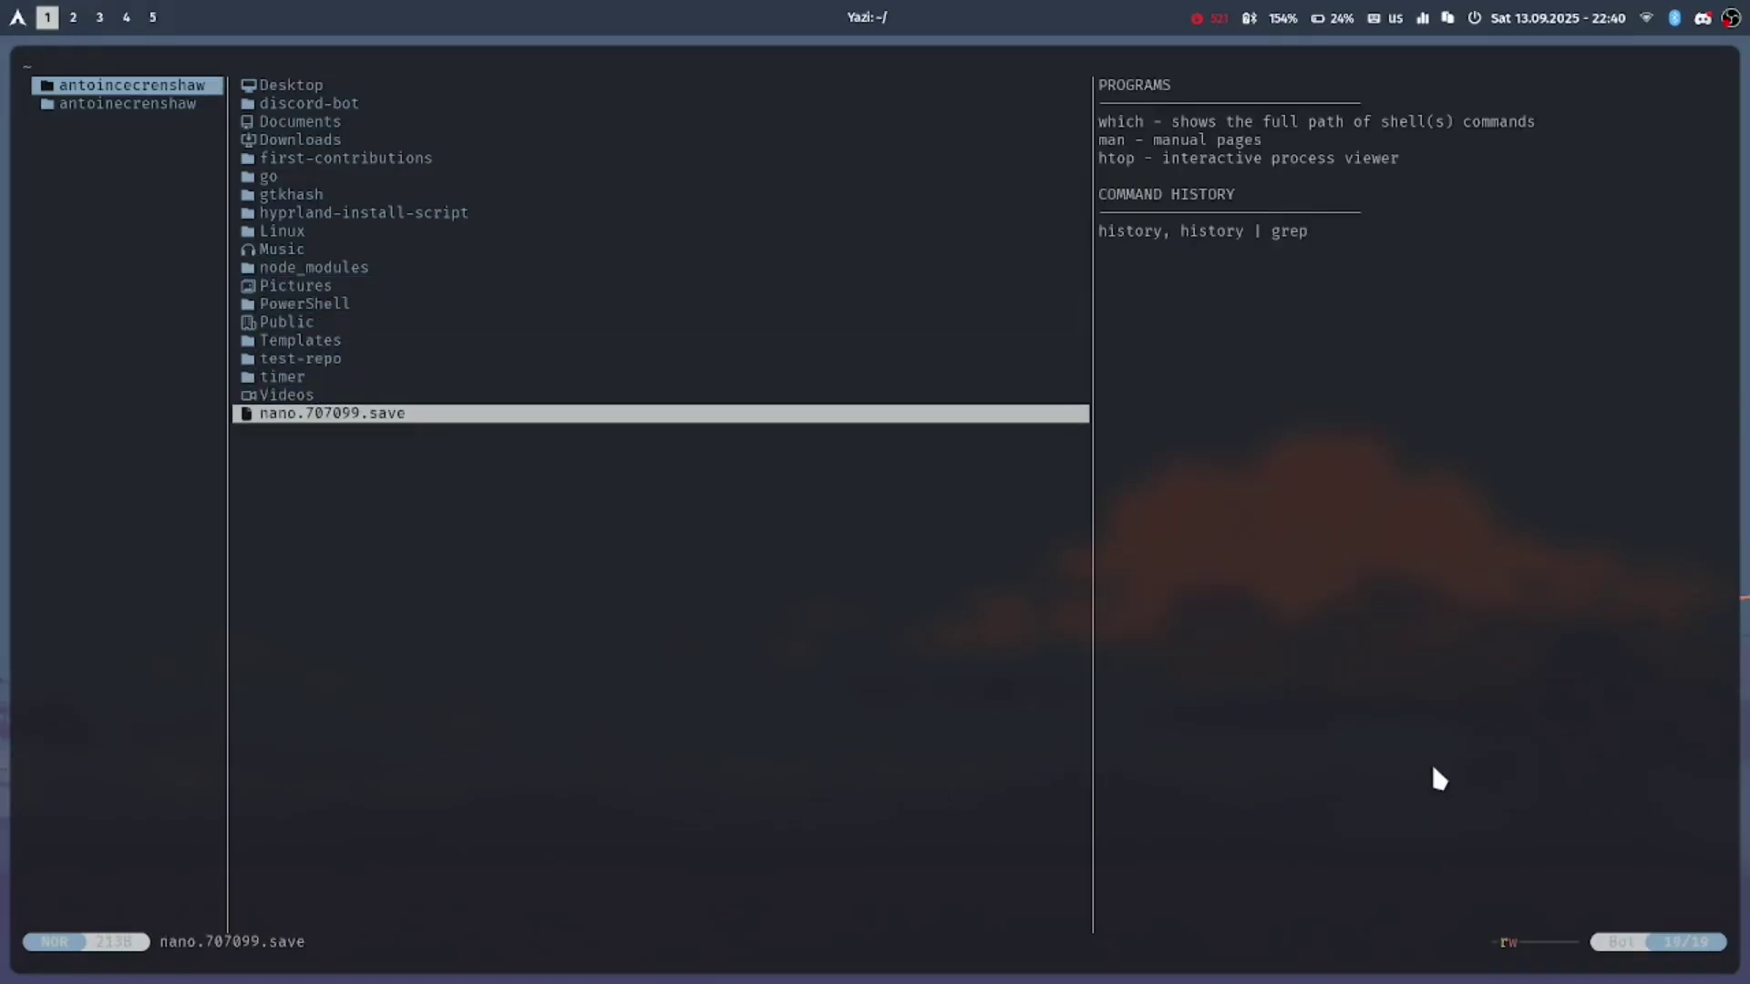
key(Up)
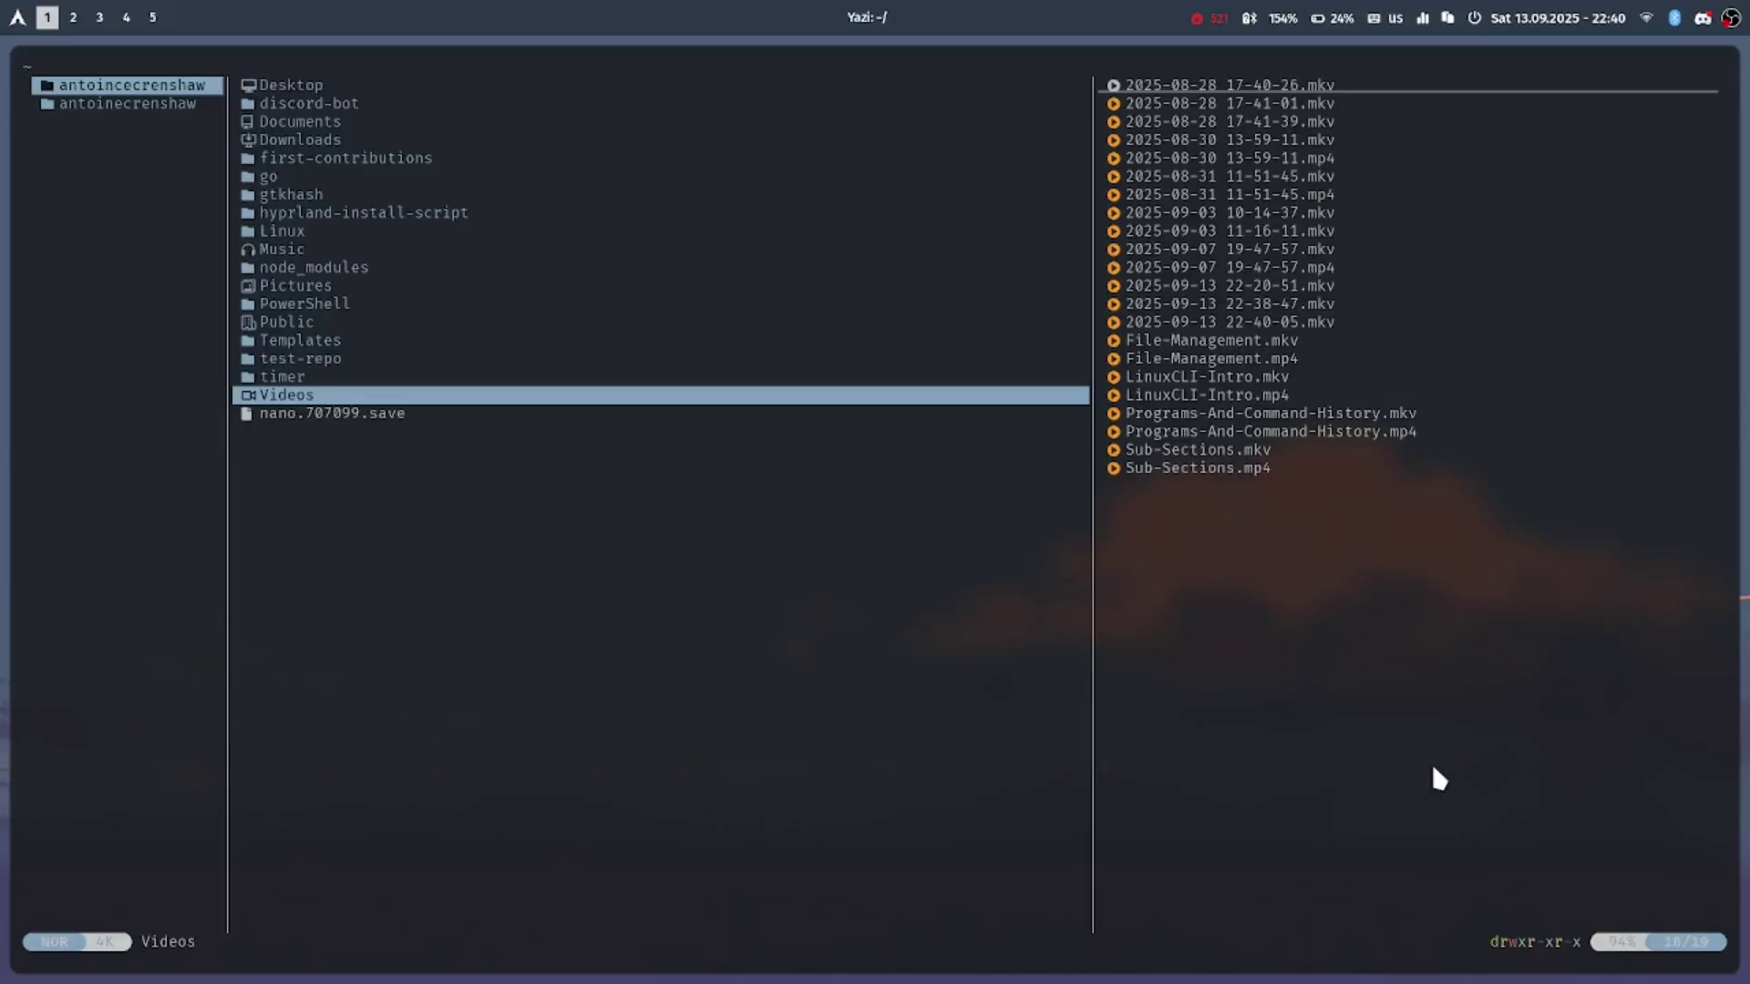
key(Up)
key(Up)
key(Up)
key(Up)
key(Up)
key(Up)
key(Up)
key(Up)
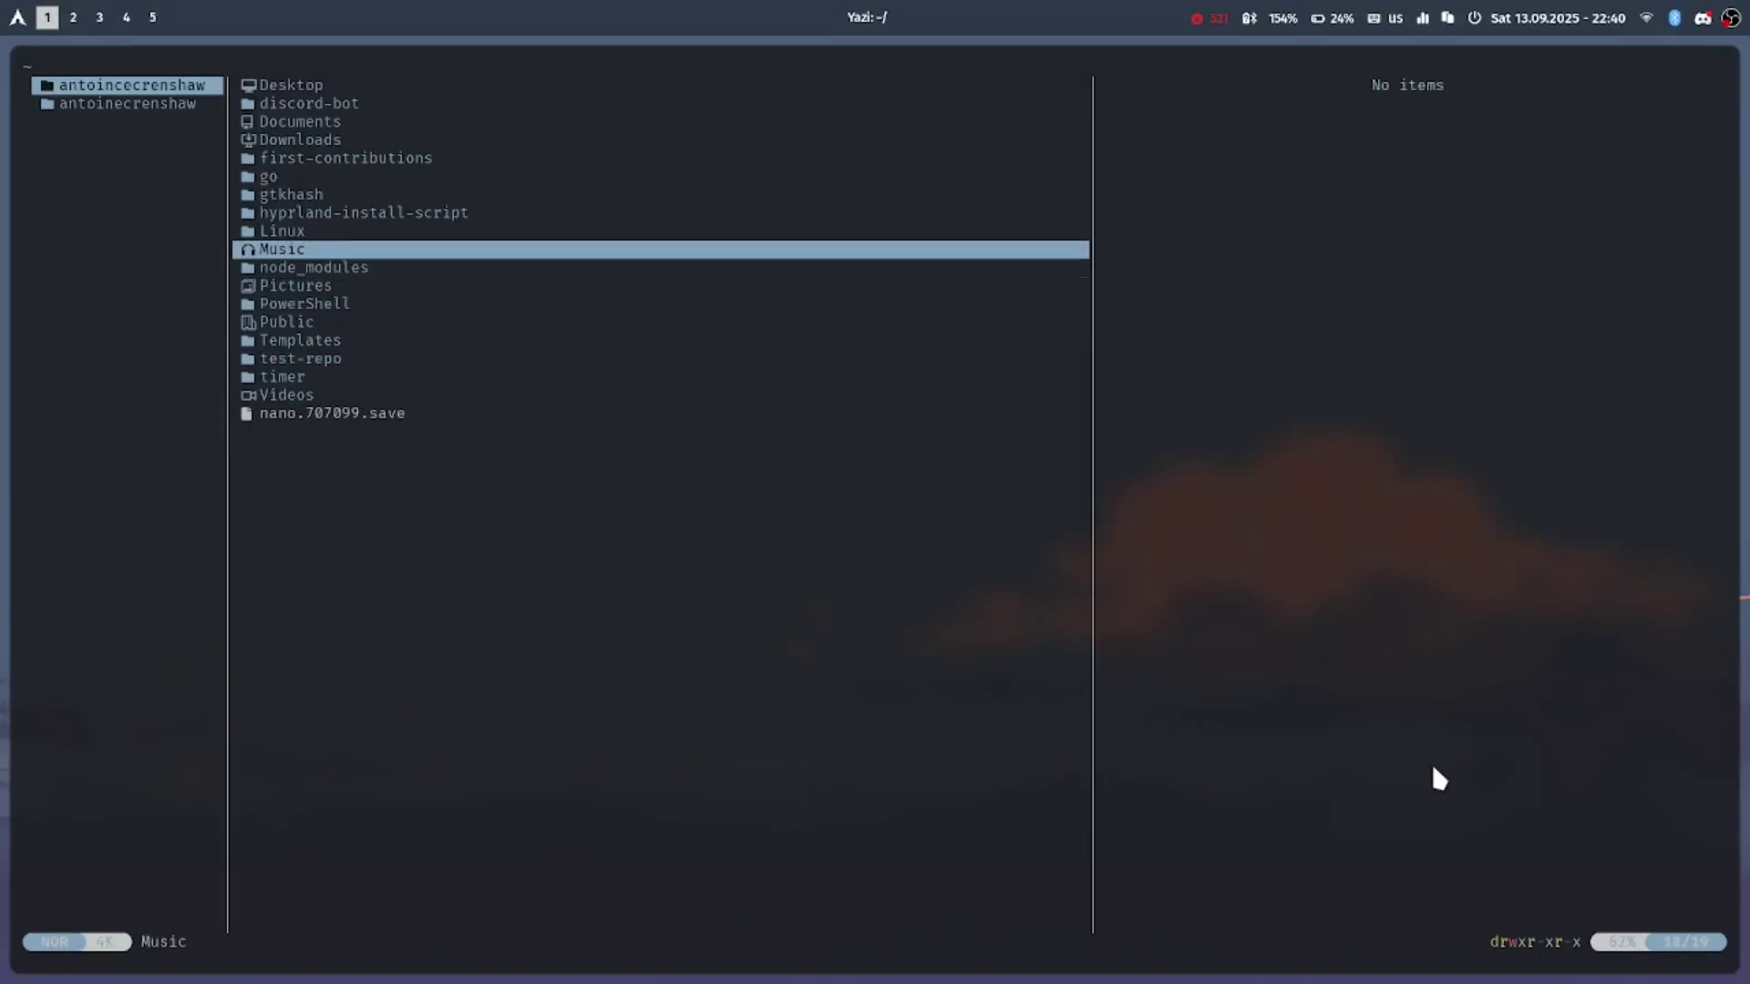
key(Up)
key(Up)
key(Up)
key(Up)
key(Up)
key(Up)
key(Up)
key(Up)
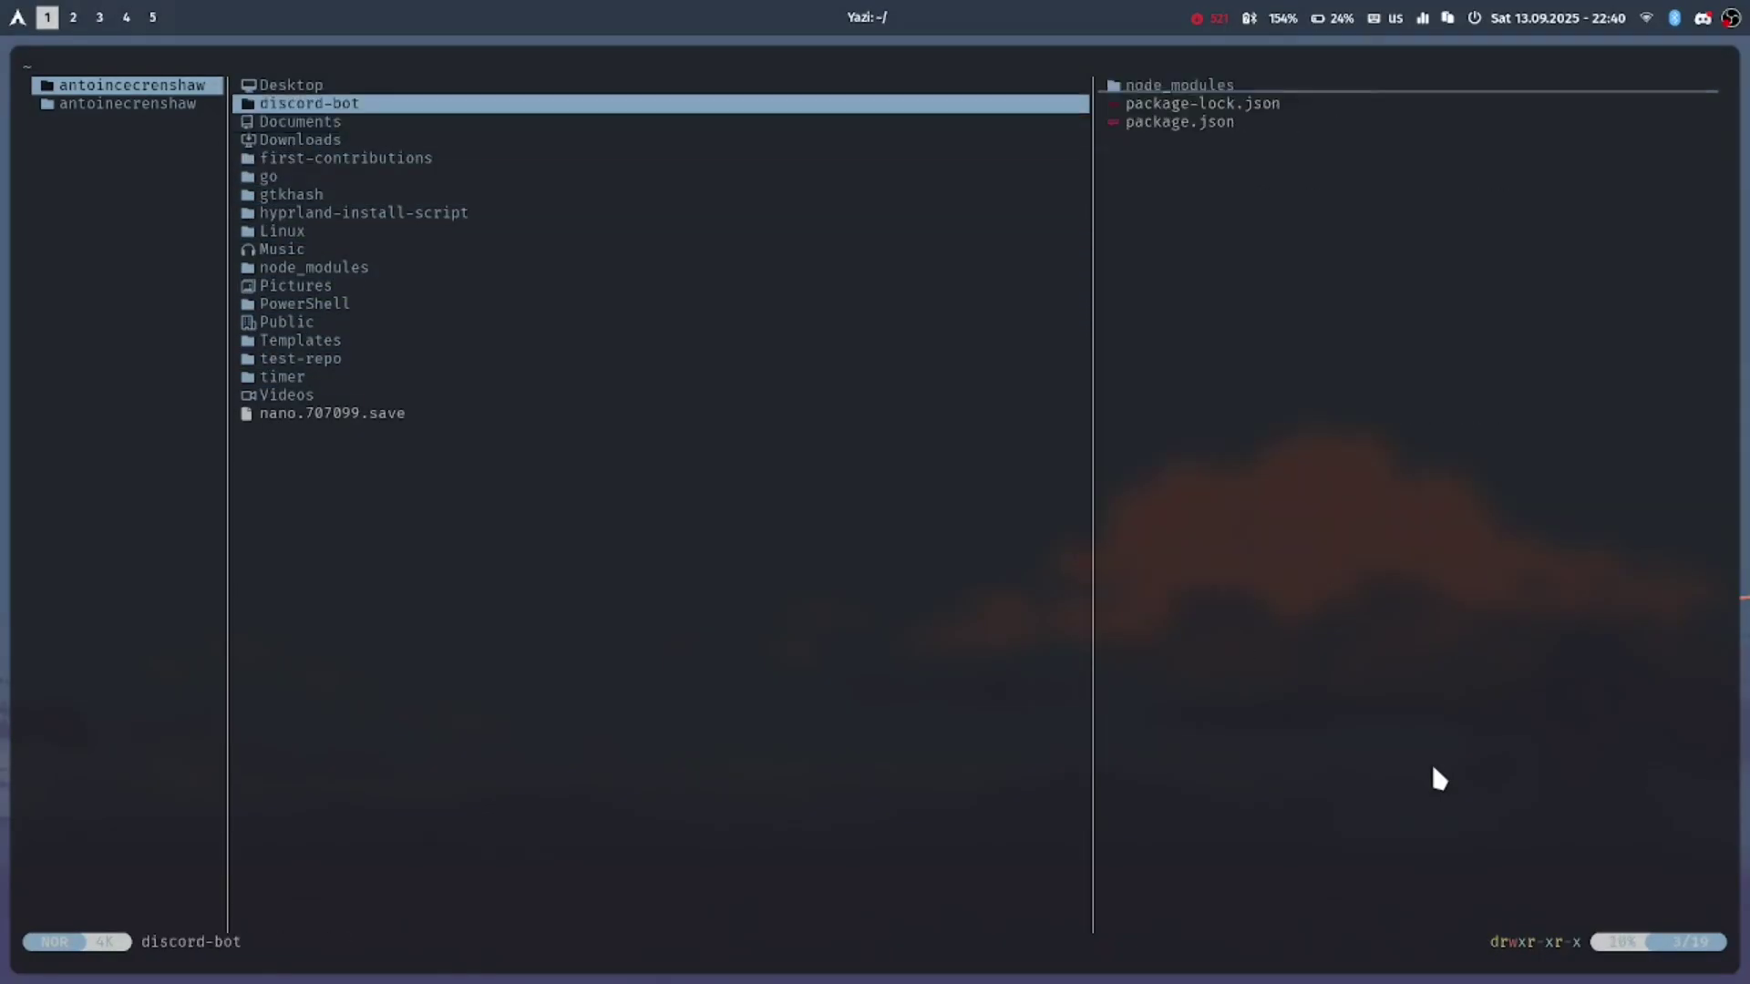
key(Up)
key(Down)
key(Down)
key(Down)
key(Down)
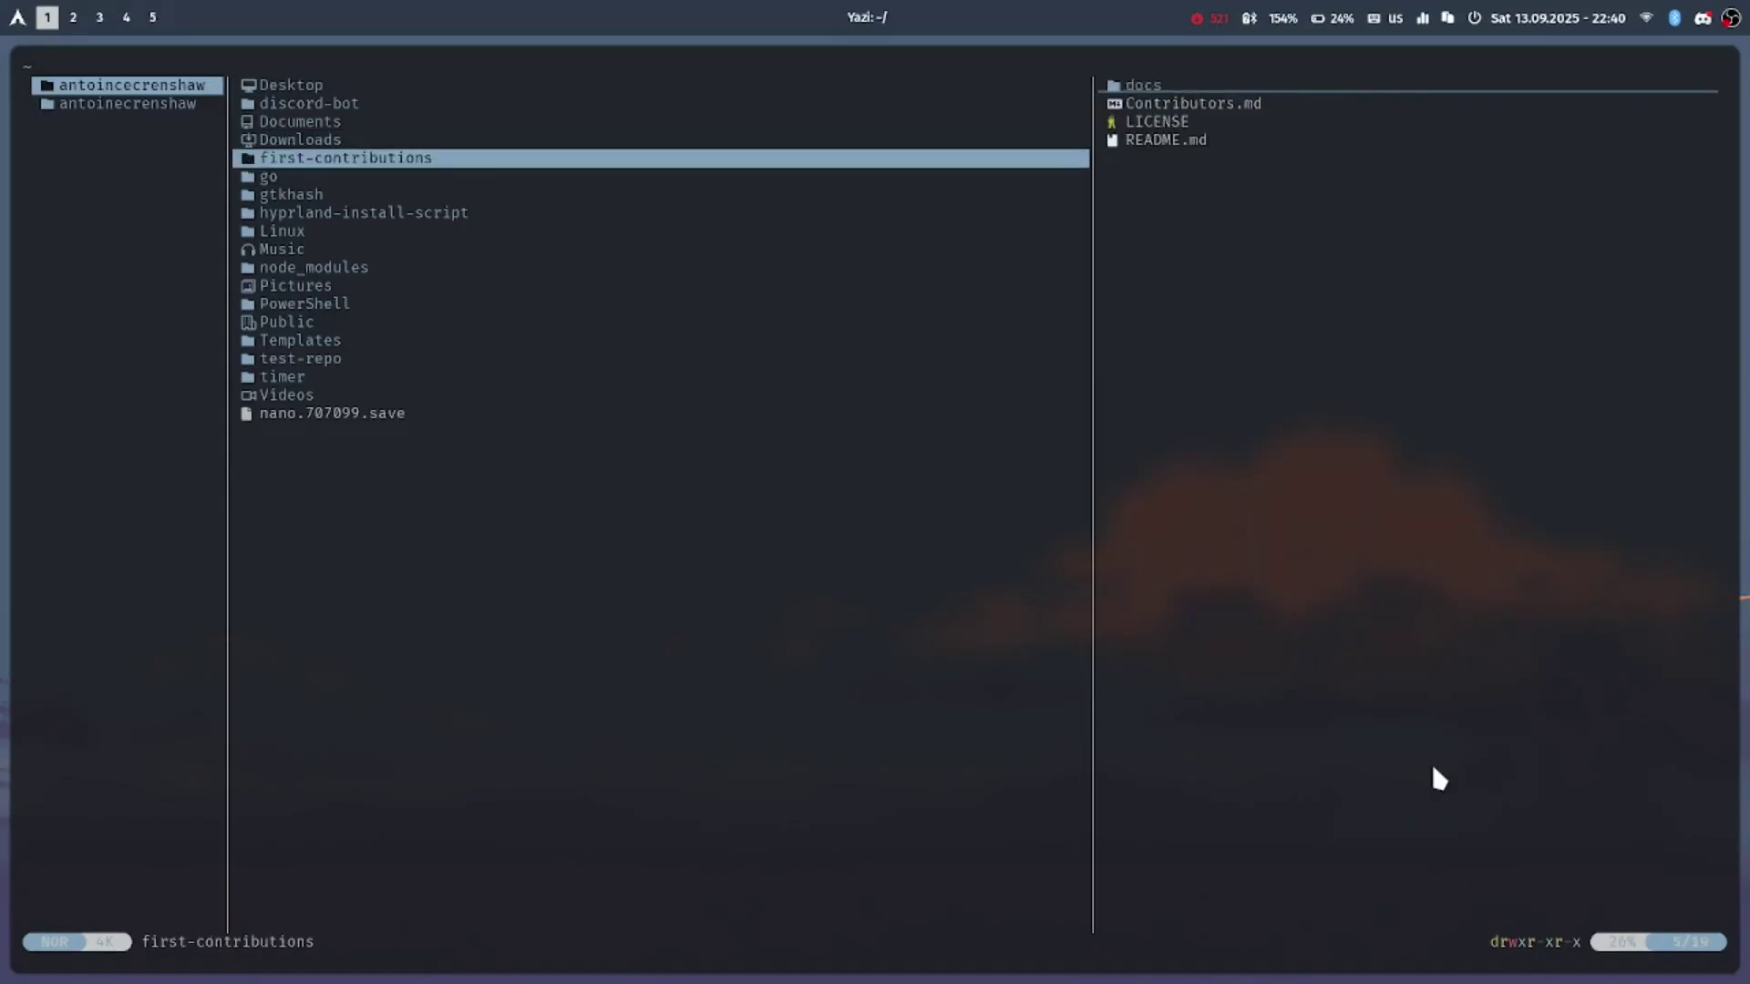
key(Down)
key(Down)
key(Down)
key(Down)
key(Down)
key(Down)
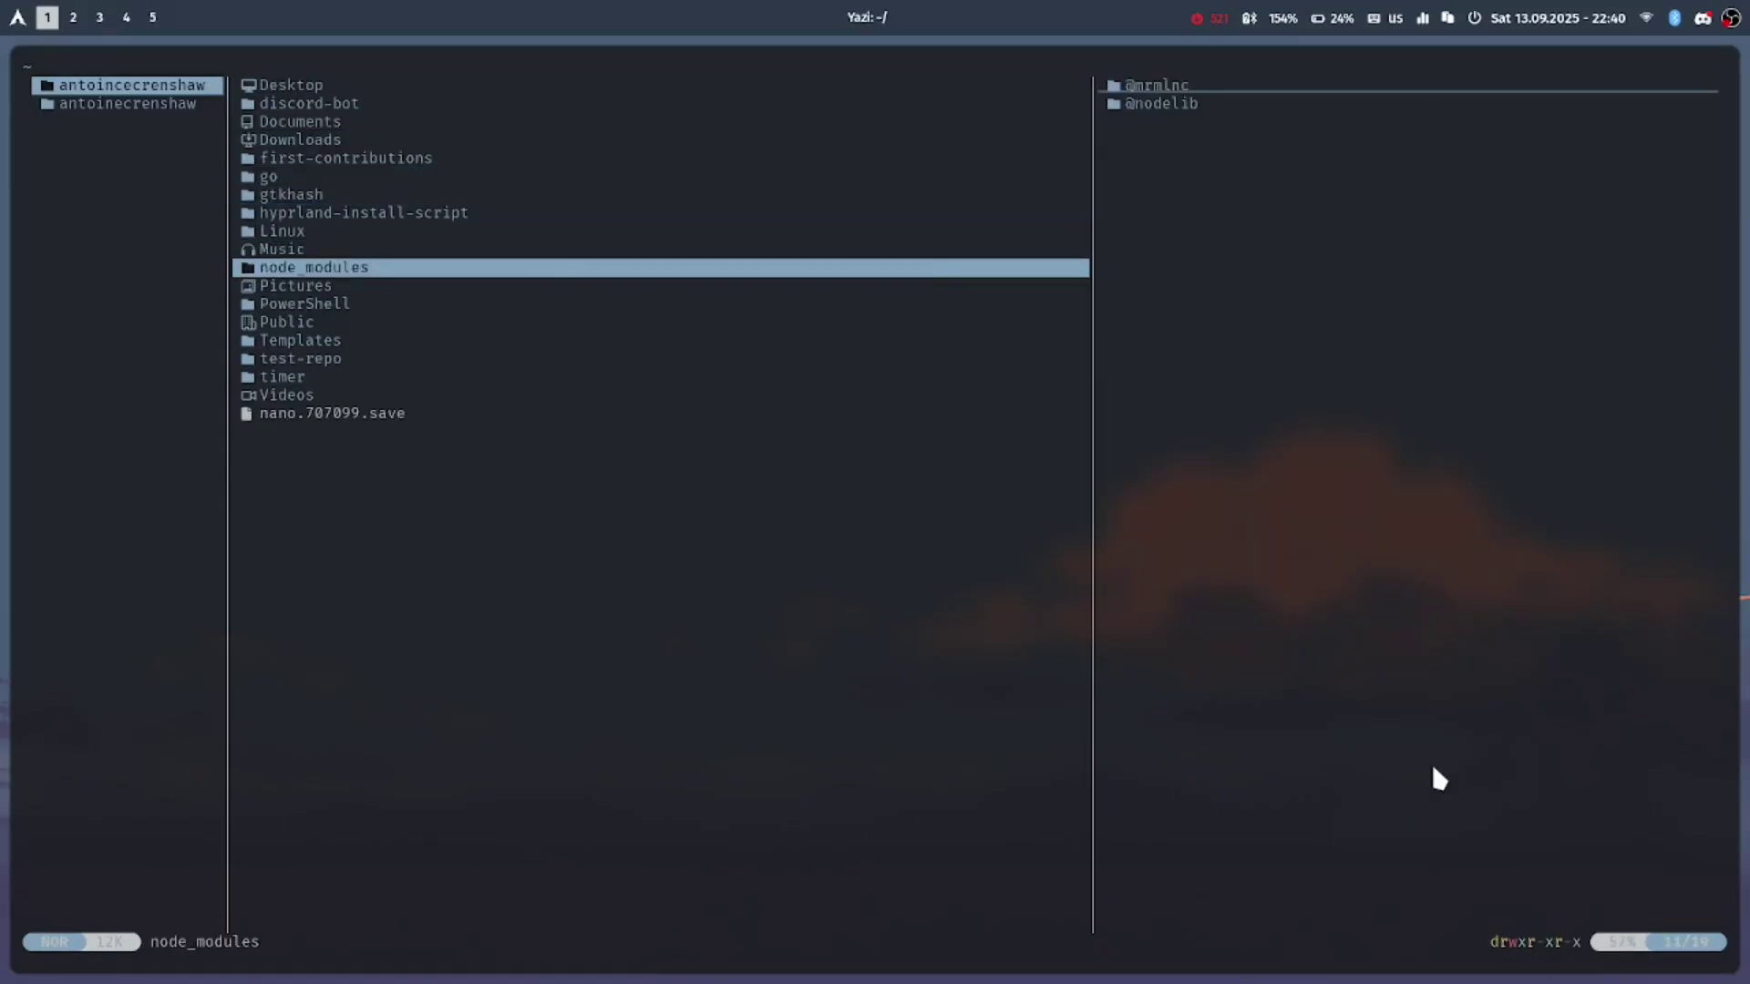
key(Down)
key(Down)
key(Down)
key(Down)
key(Down)
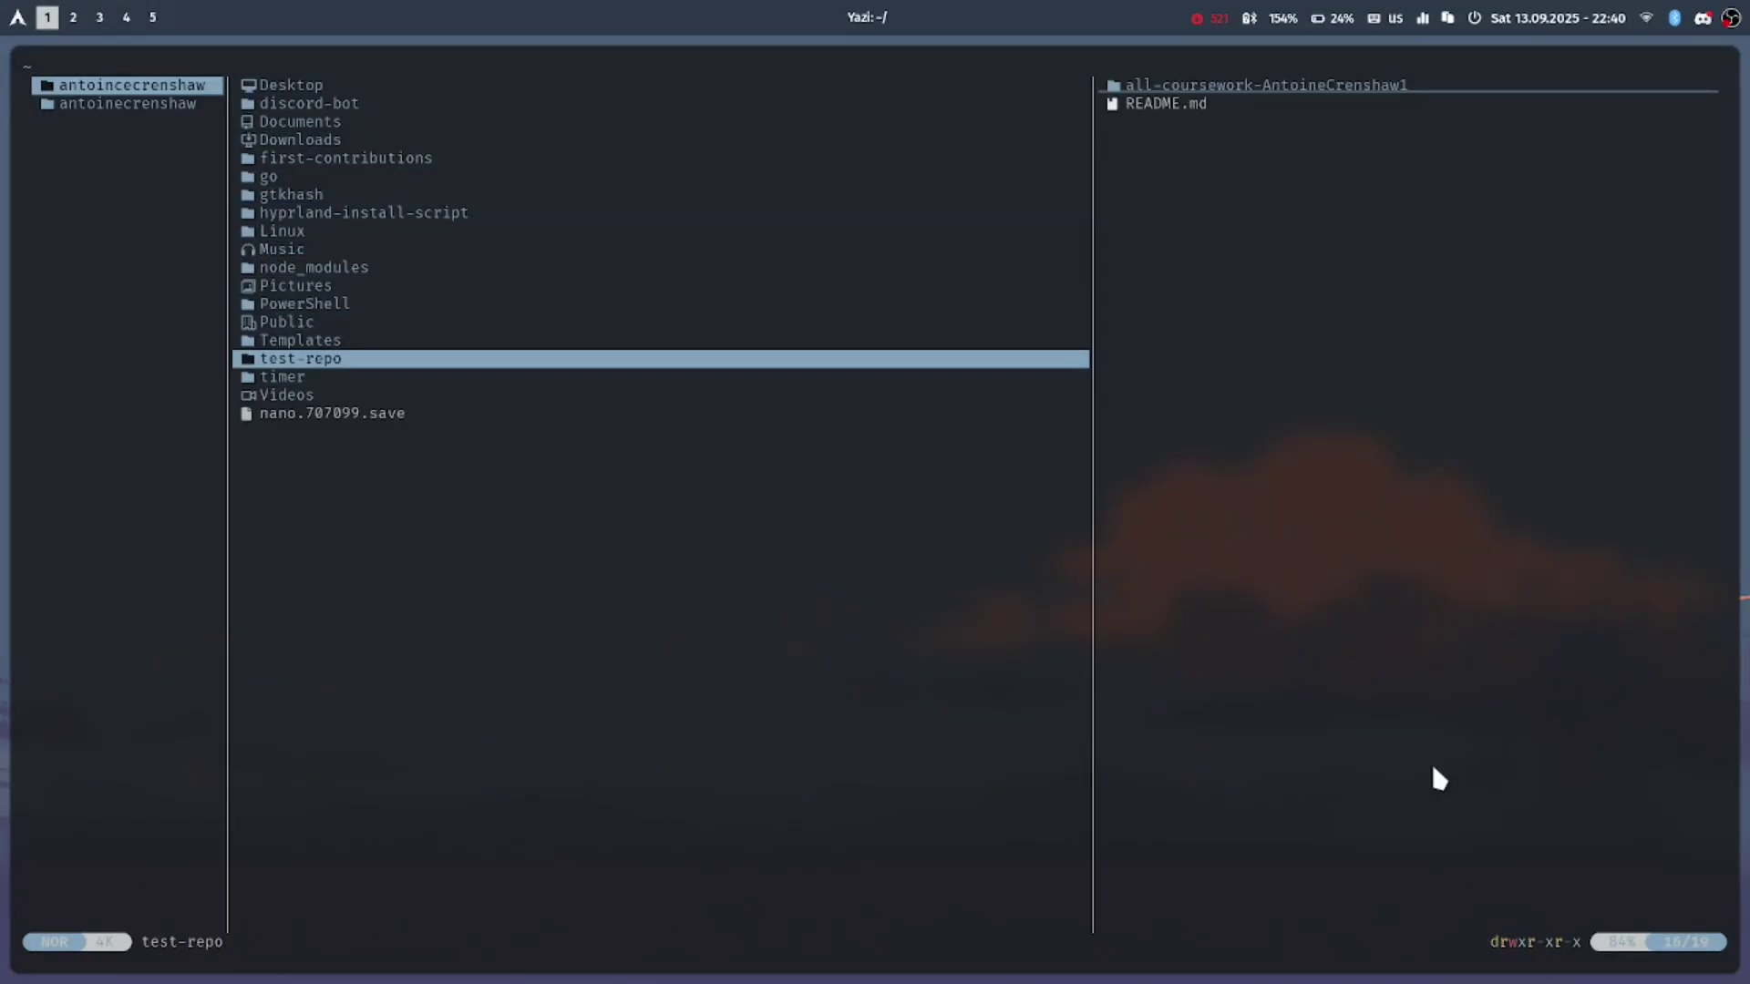
key(Up)
key(Up)
key(Up)
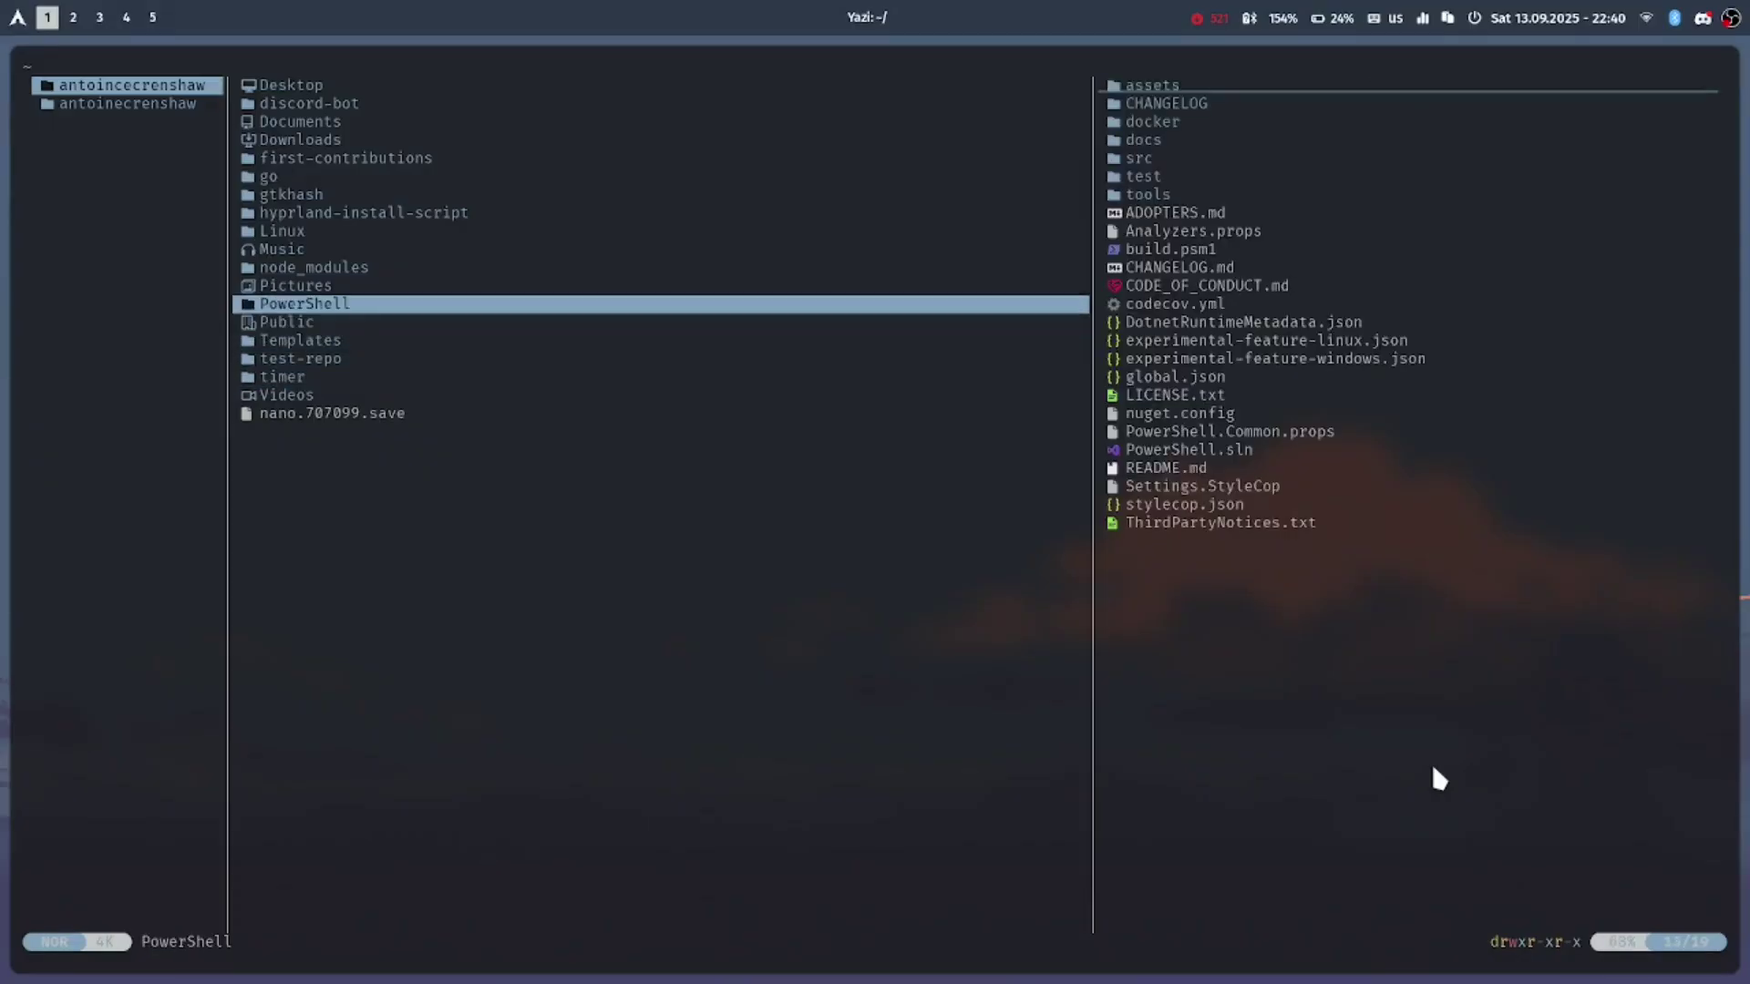
key(Up)
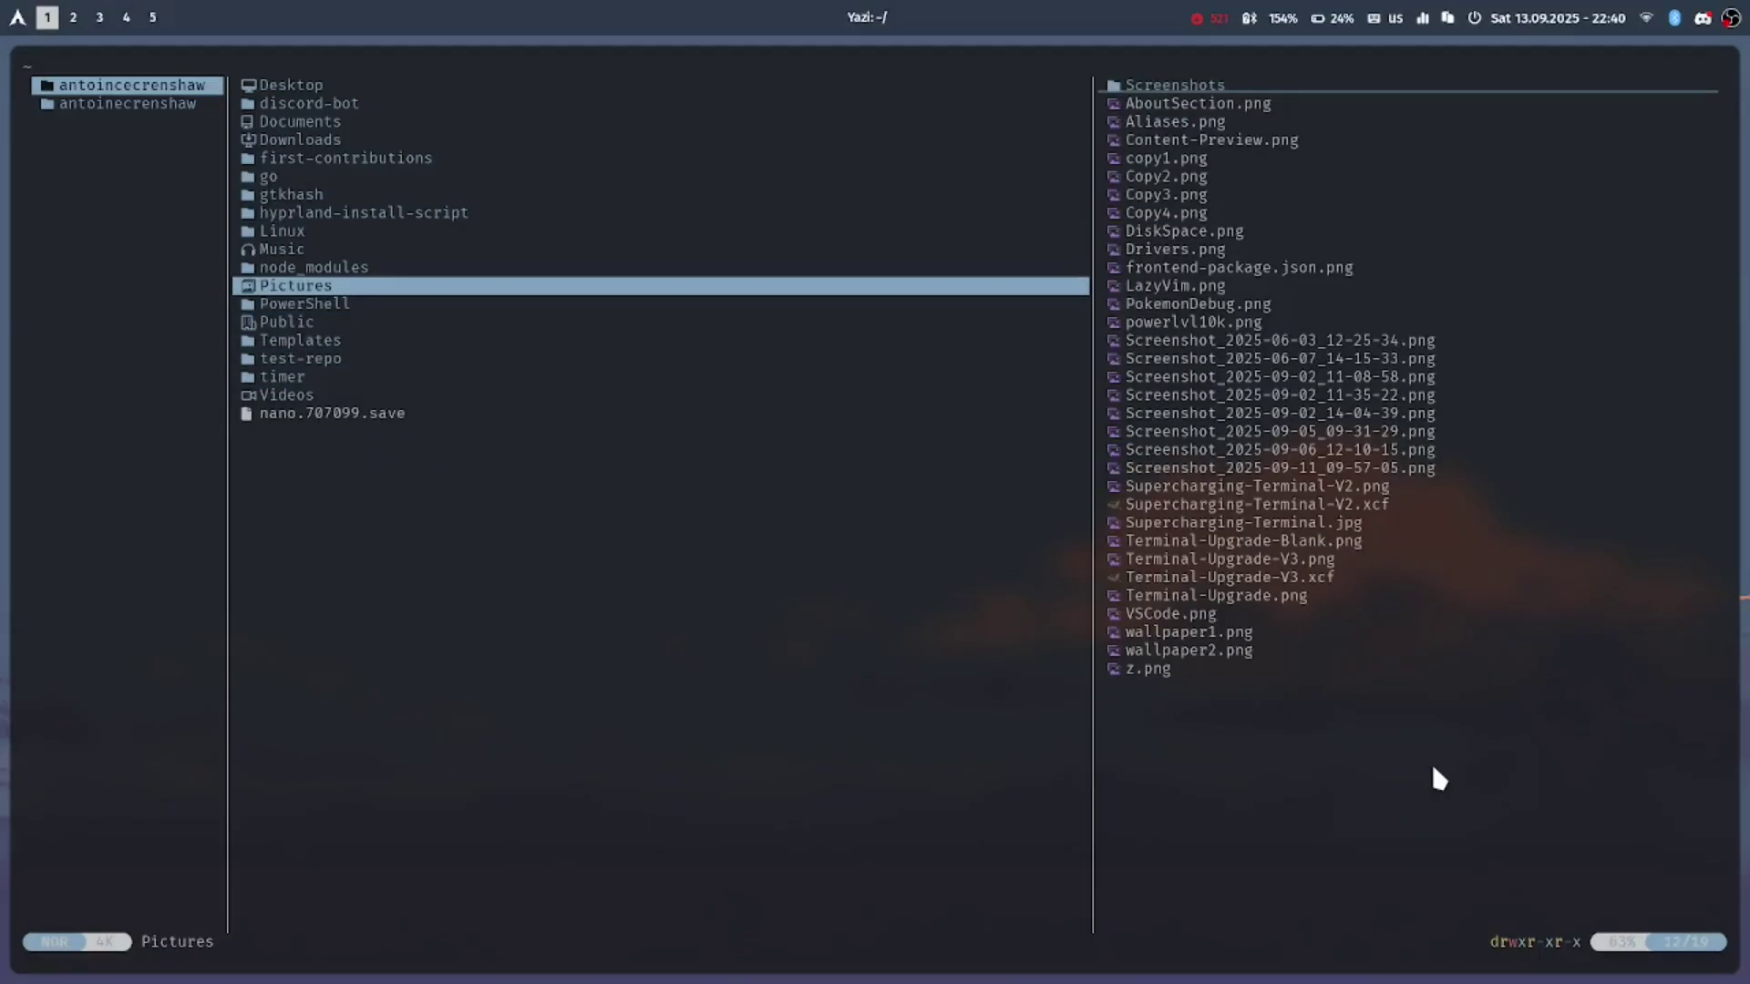
key(Up)
key(Up)
key(Up)
key(Up)
key(Up)
key(Up)
key(Up)
key(Up)
key(Up)
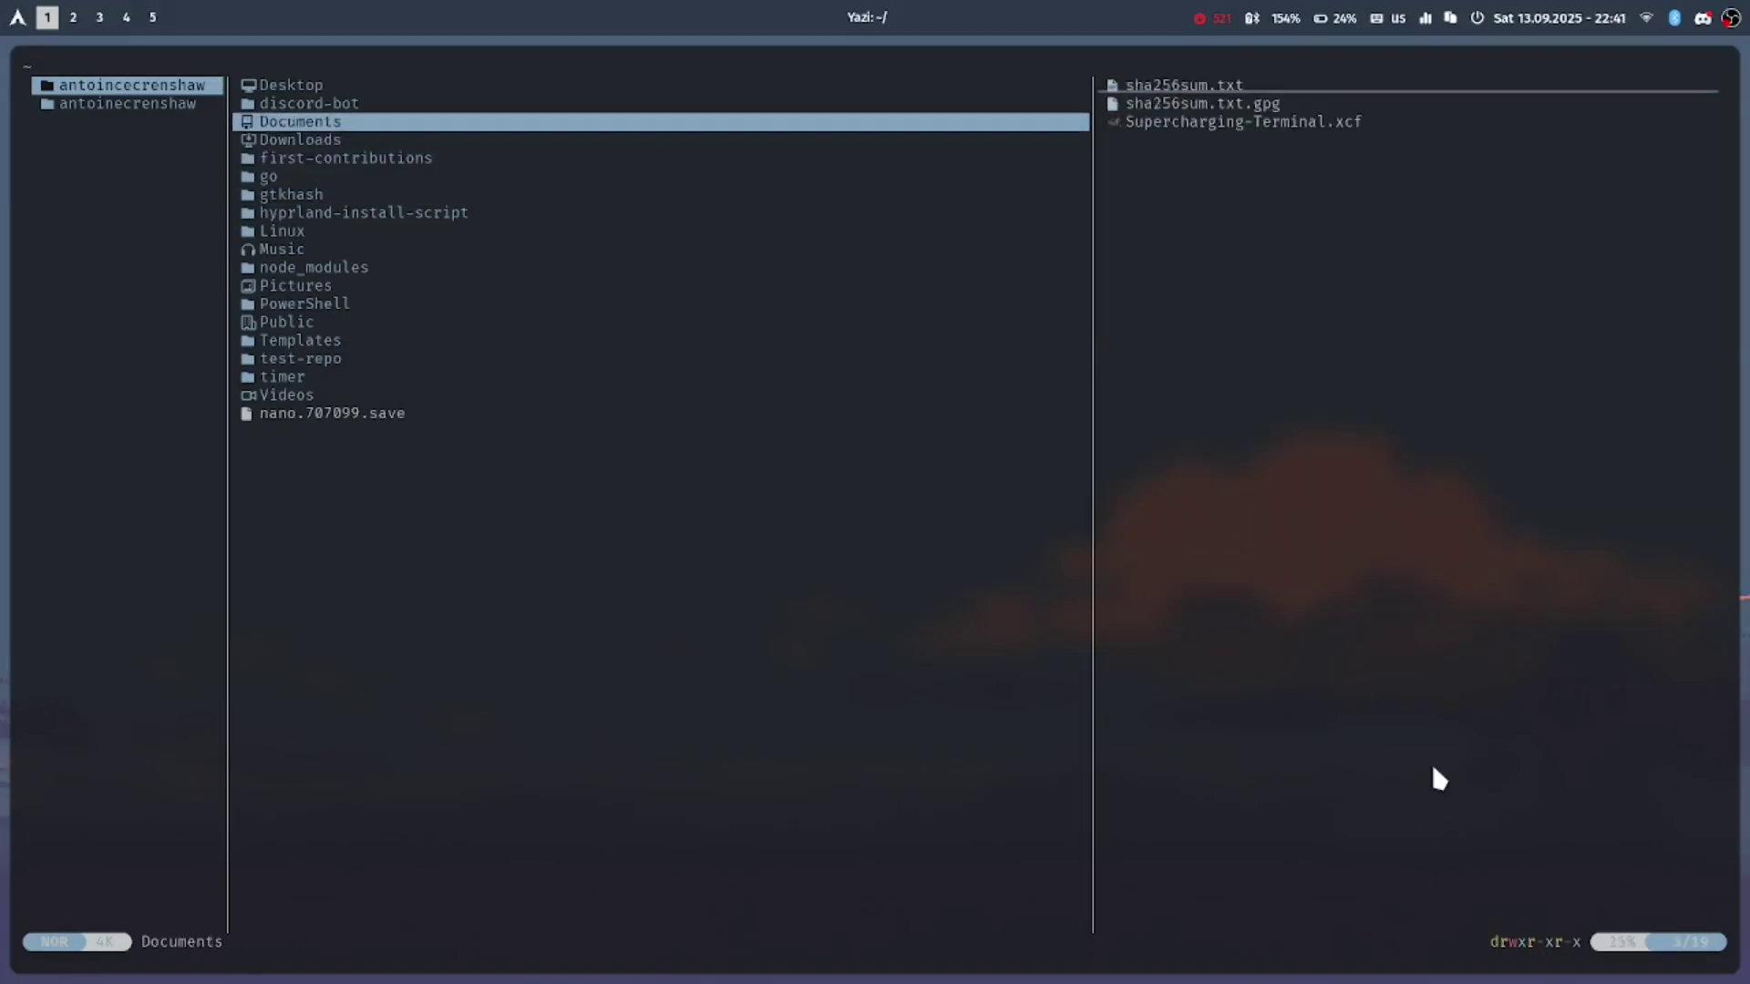
key(Up)
key(Up)
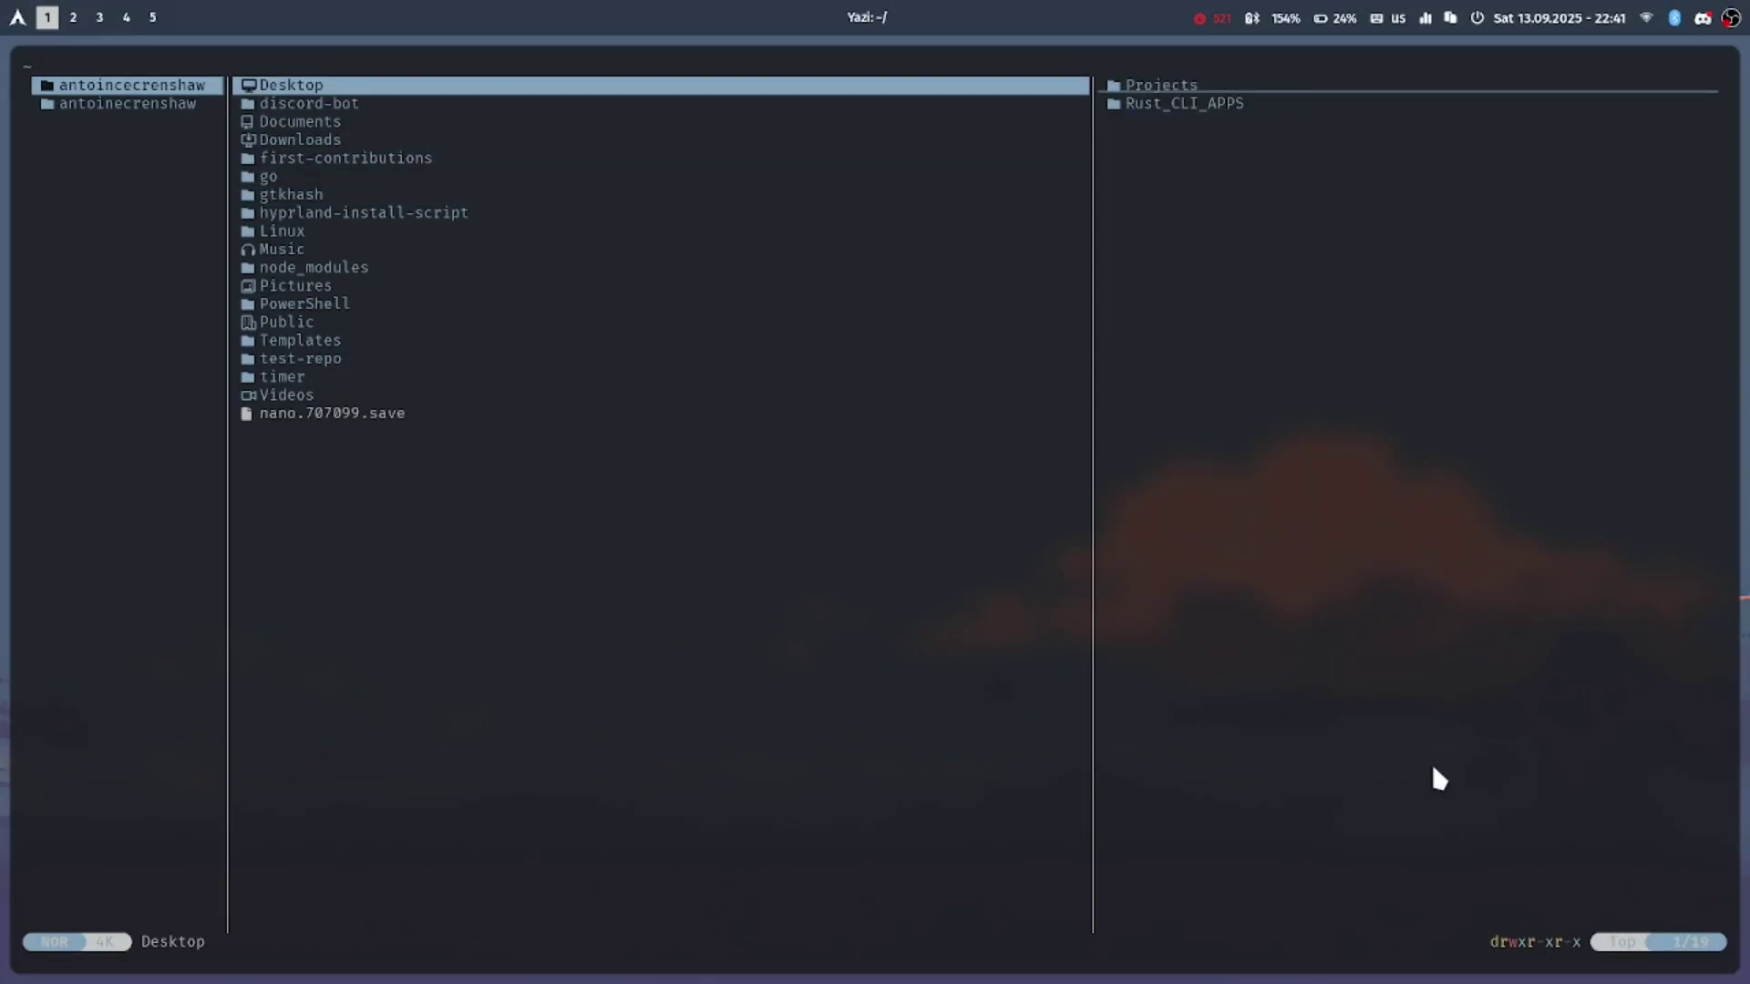
- Enter Desktop, then Projects, then the PokemonCardRandomizer project folder
key(Right)
key(Right)
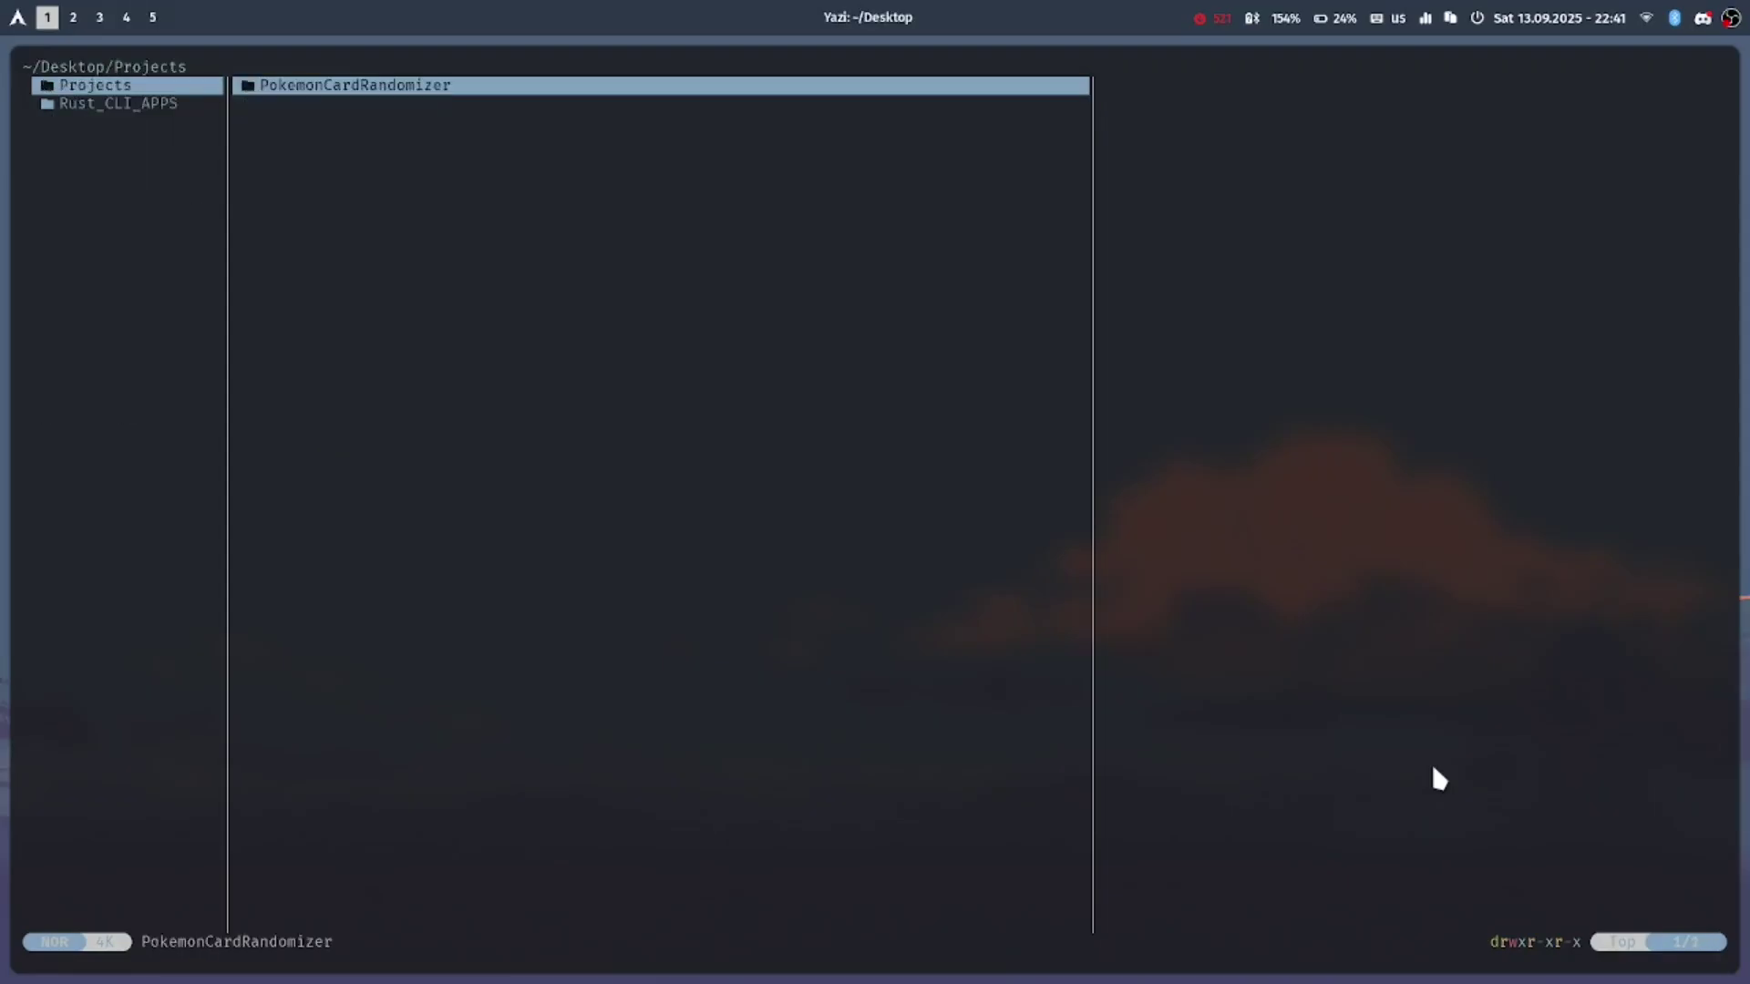
key(Right)
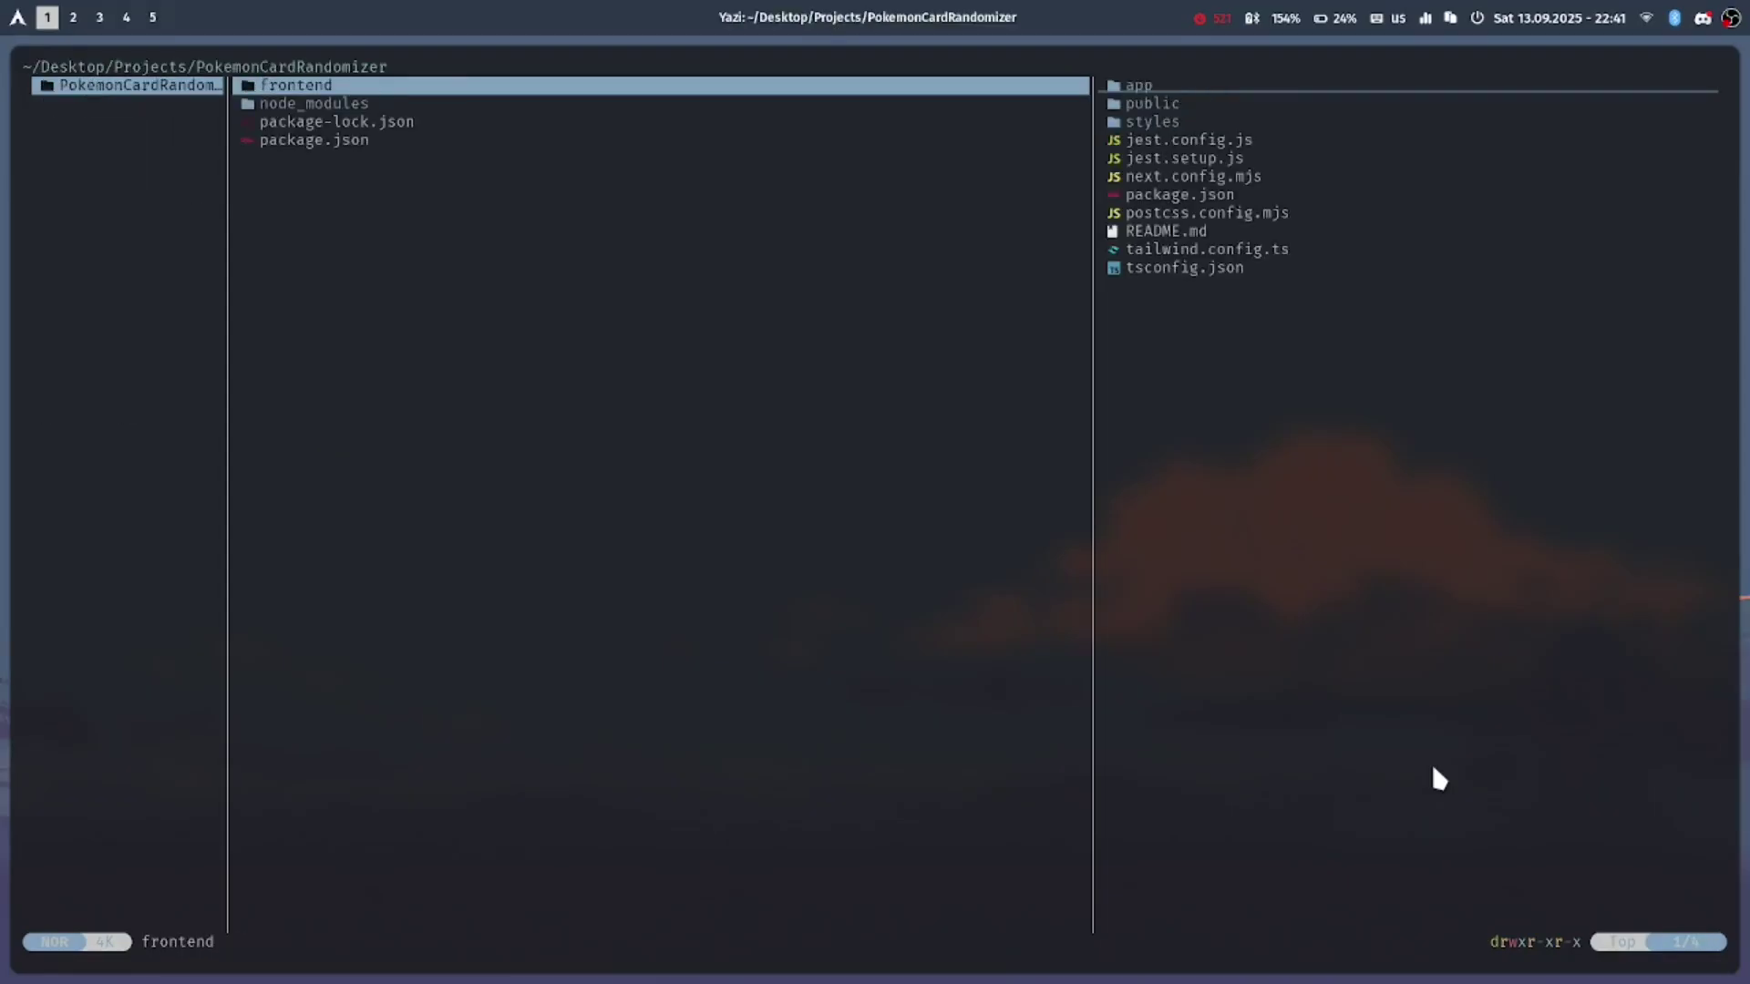
key(Right)
key(Down)
key(Down)
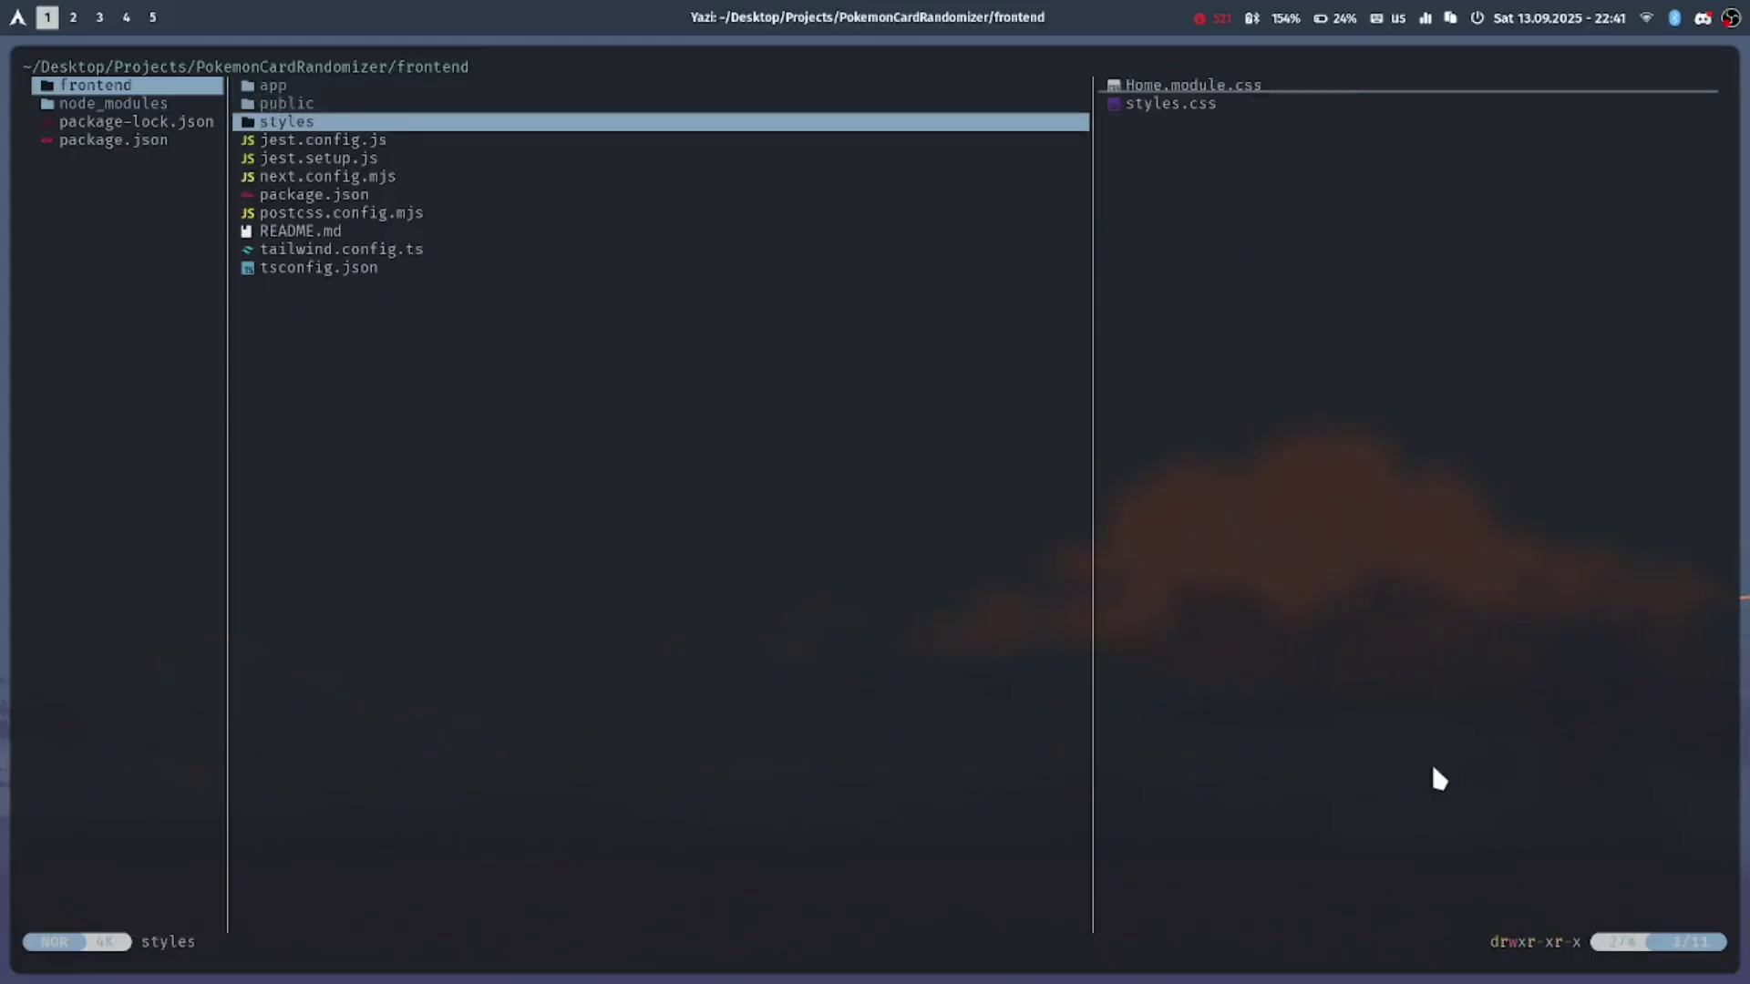
key(Down)
key(Return)
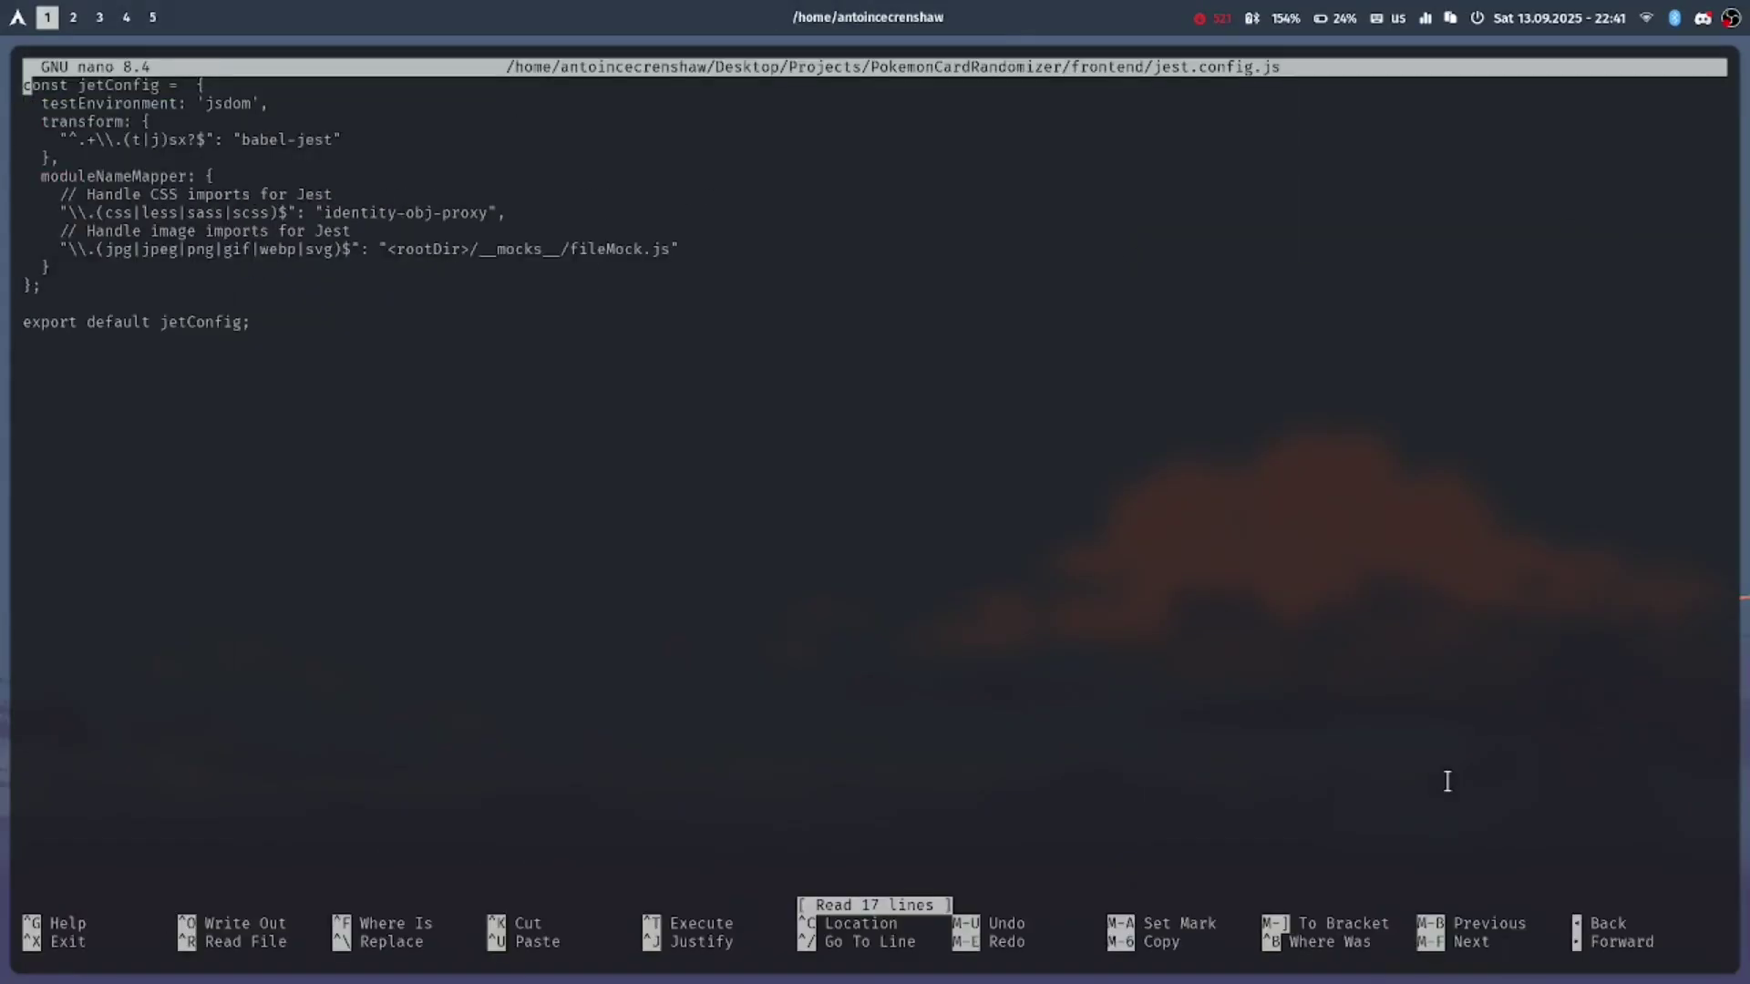
key(ctrl+x)
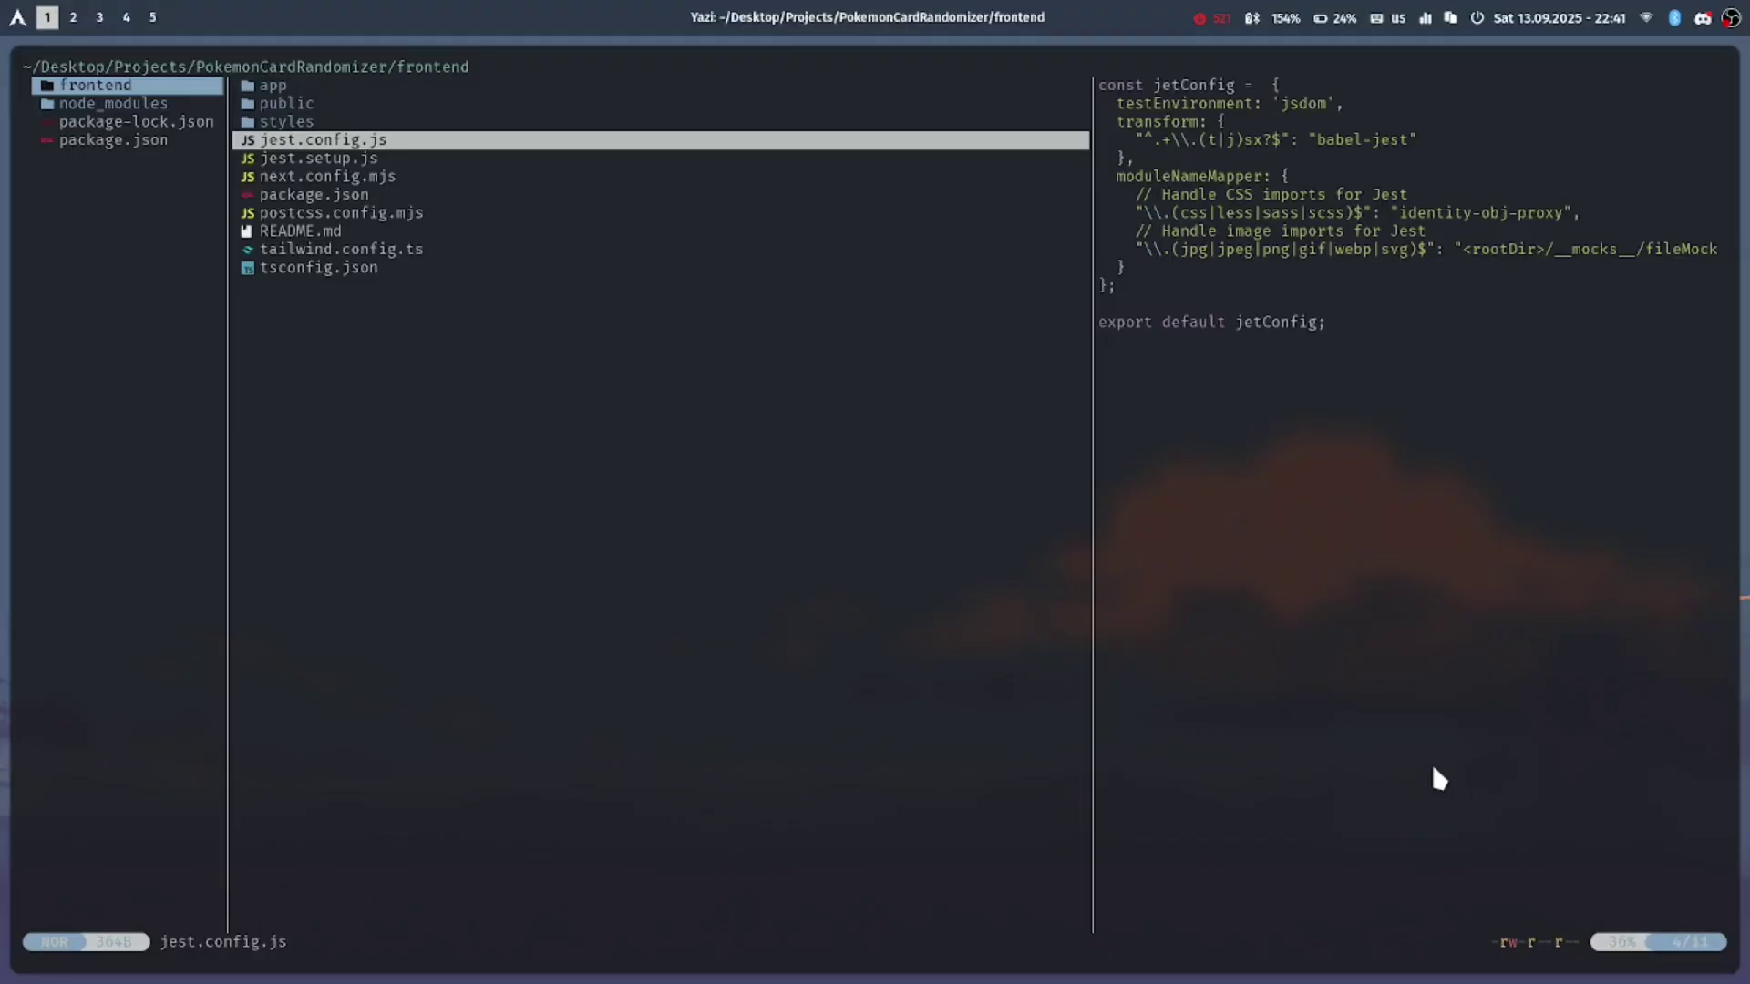
key(Return)
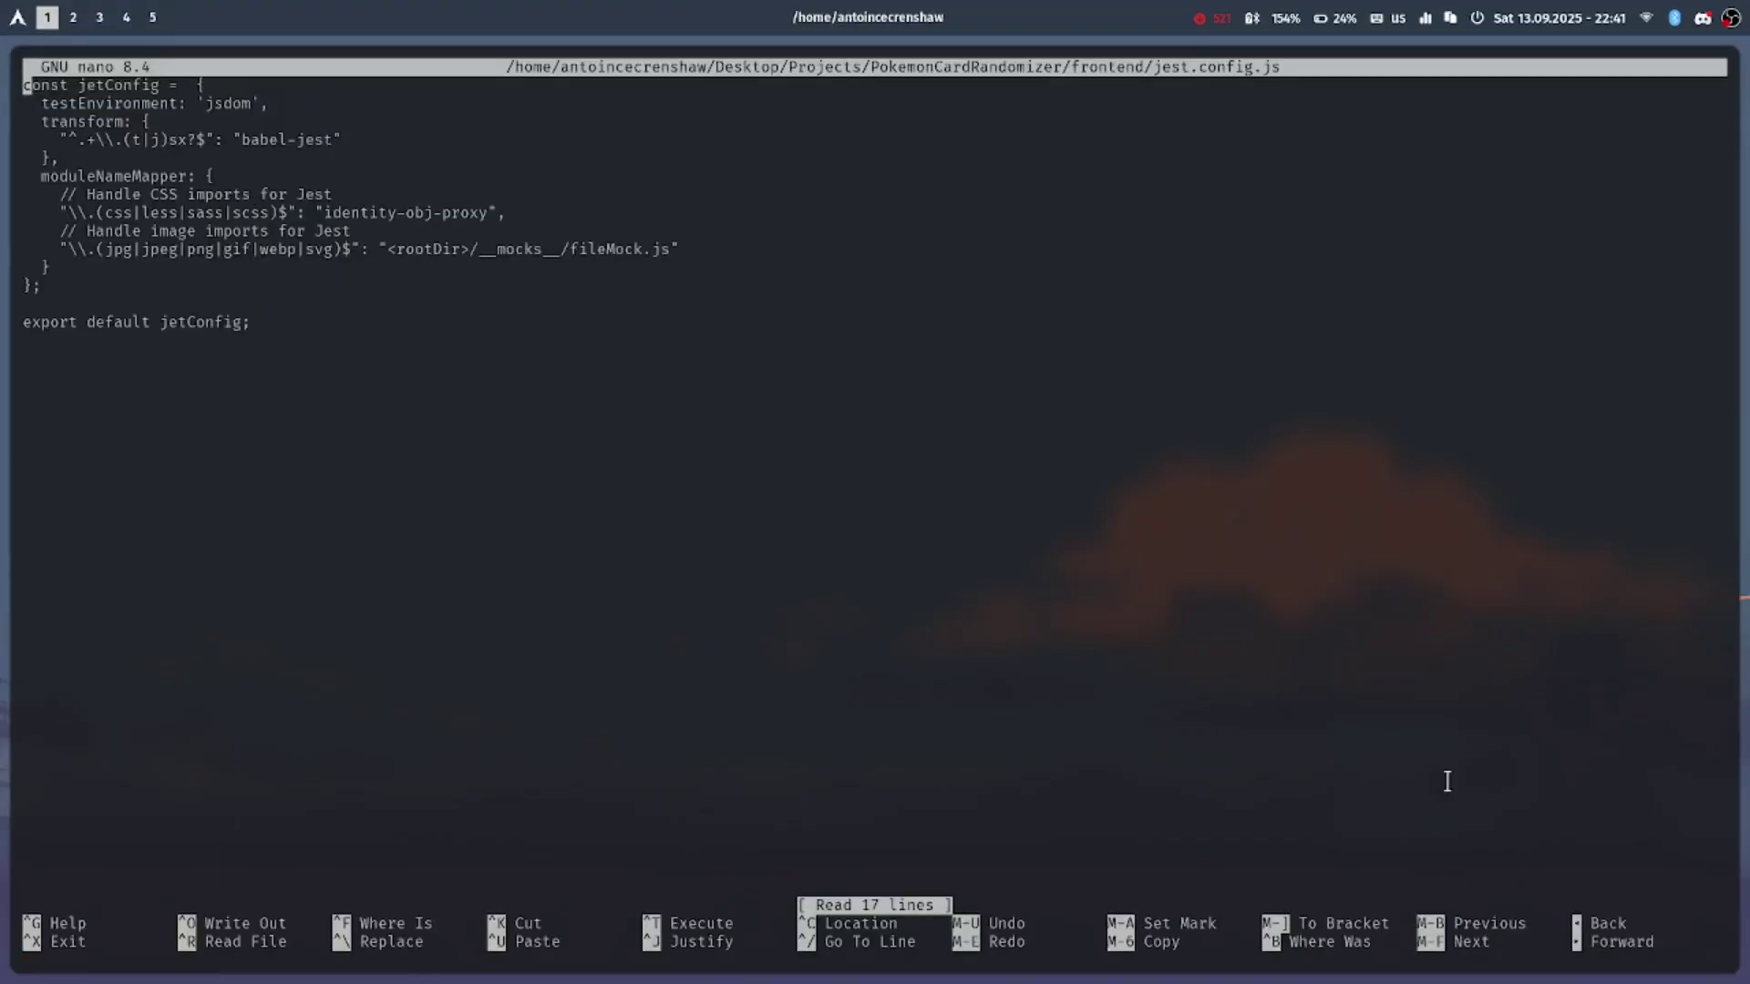
key(ctrl+x)
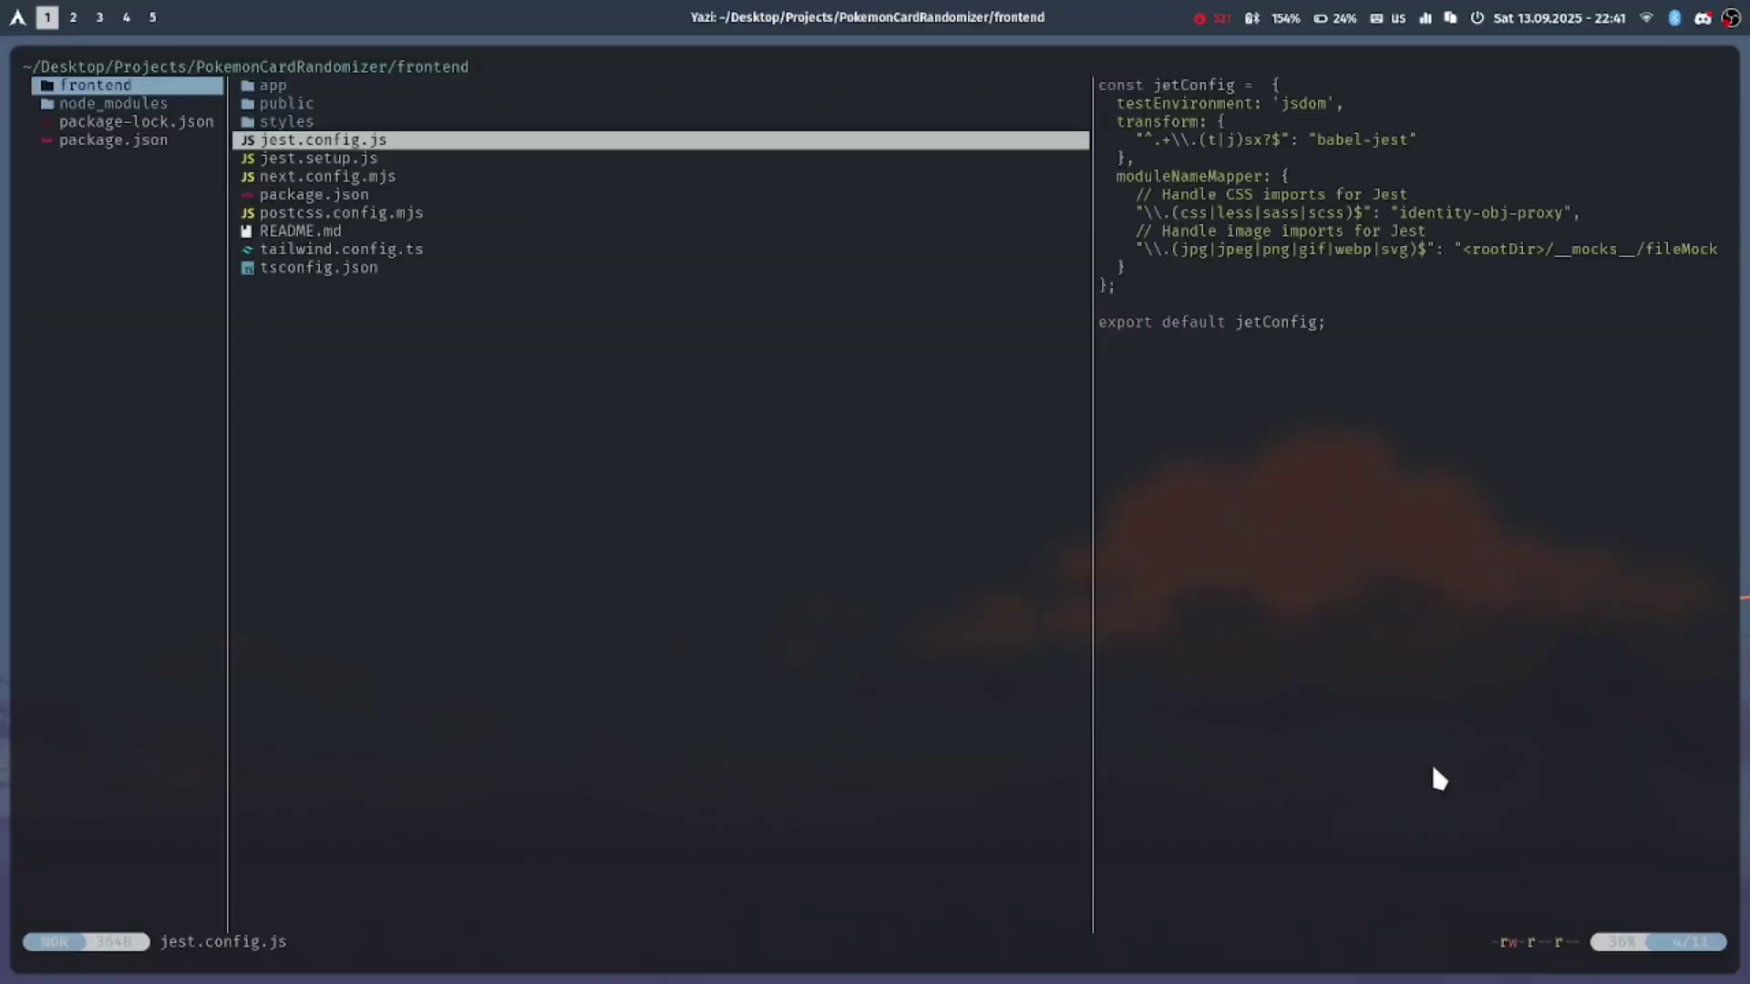
key(shift+o)
key(Down)
key(Up)
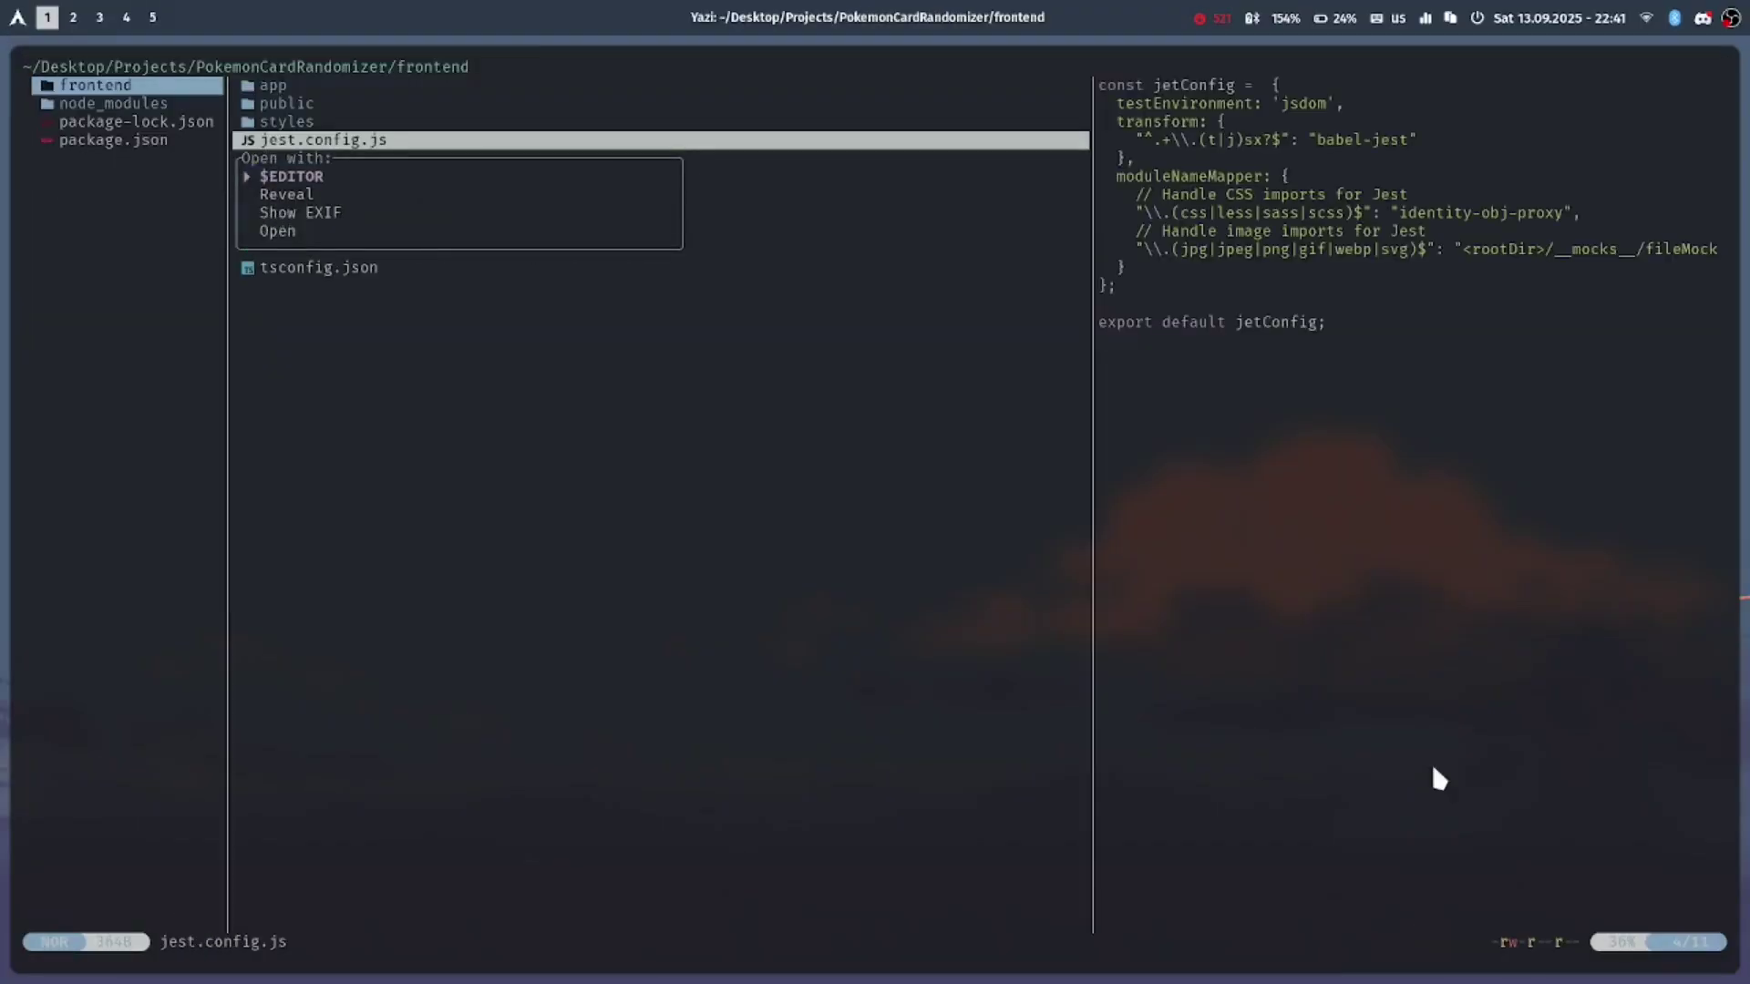
key(Down)
key(Down)
key(Up)
key(Up)
key(Return)
key(ctrl+x)
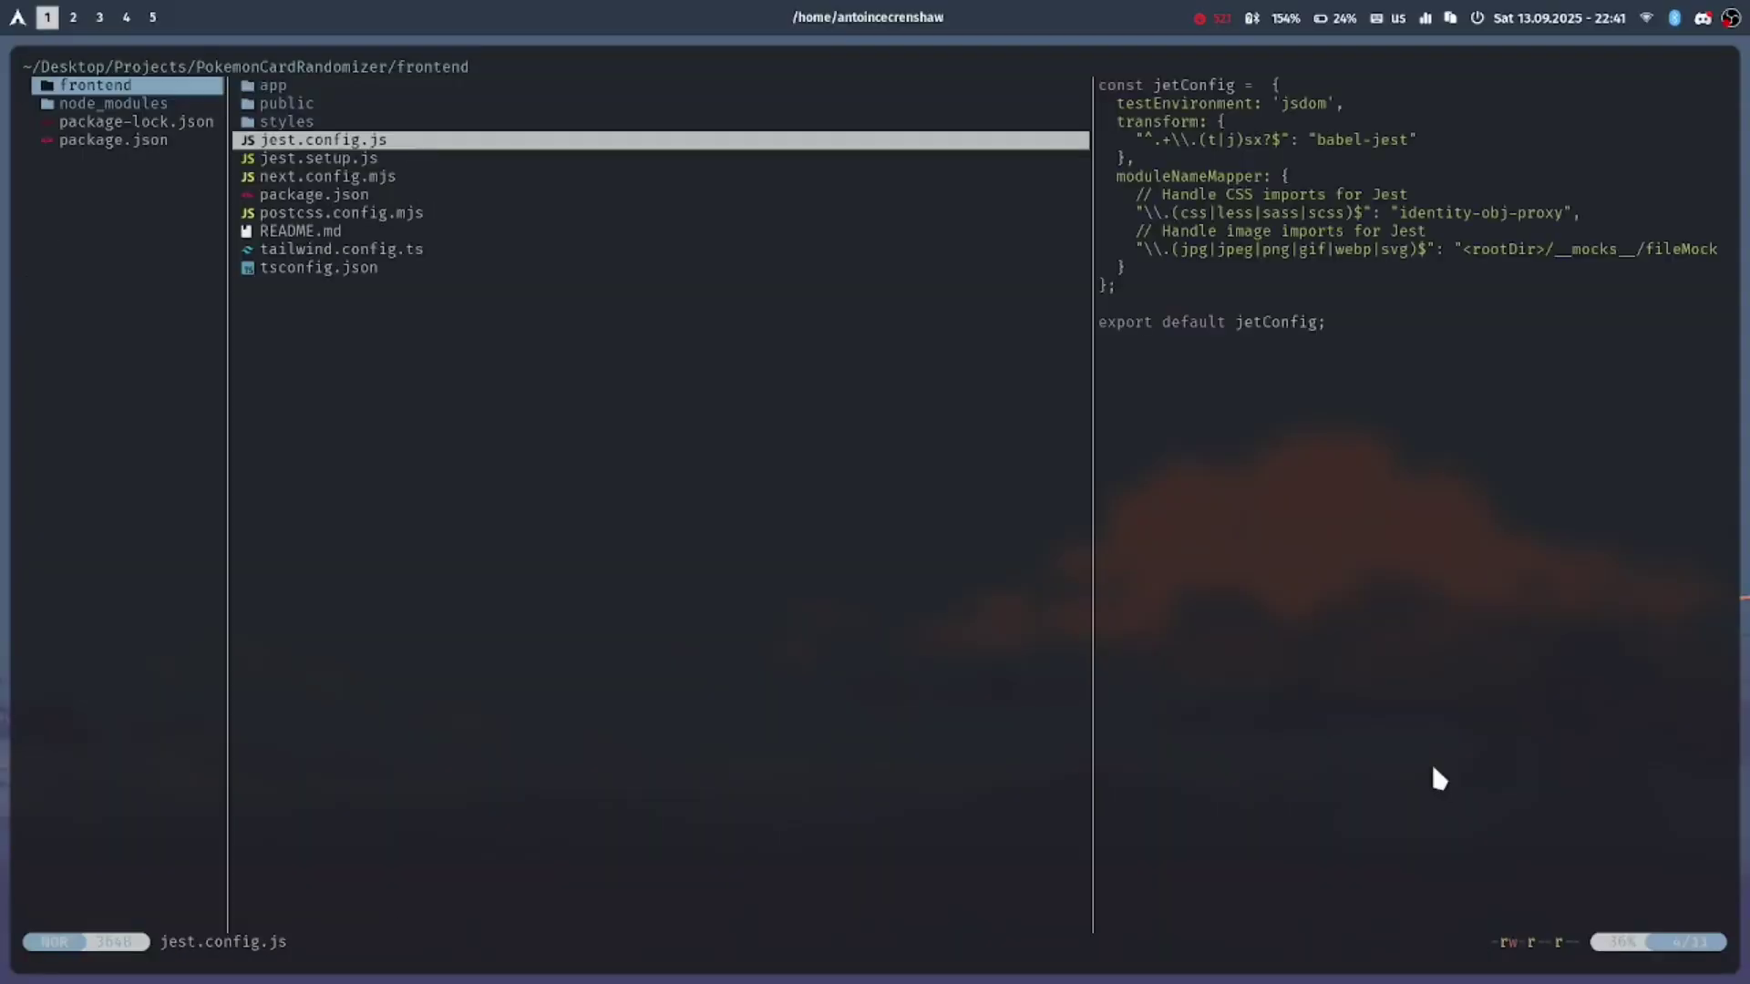
key(Down)
key(Down)
key(Down)
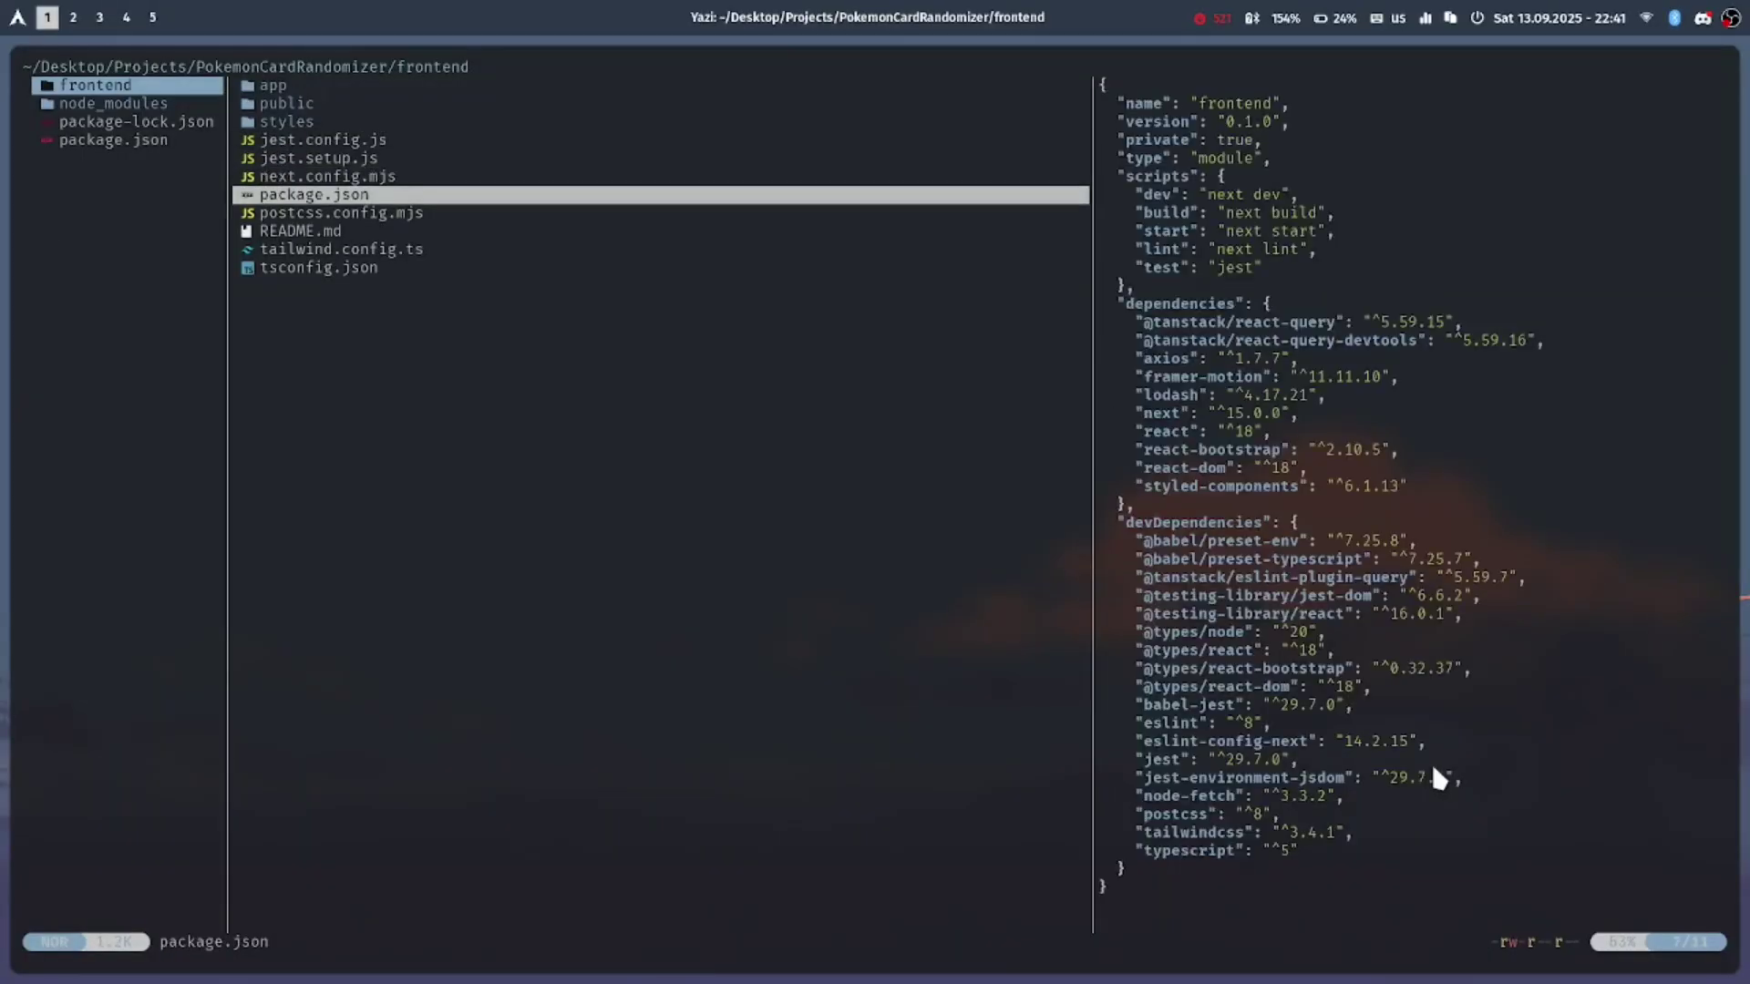
key(Down)
key(Down)
- Preview the frontend config files, package-lock.json and package.json in PokemonCardRandomizer
key(Up)
key(Up)
key(Up)
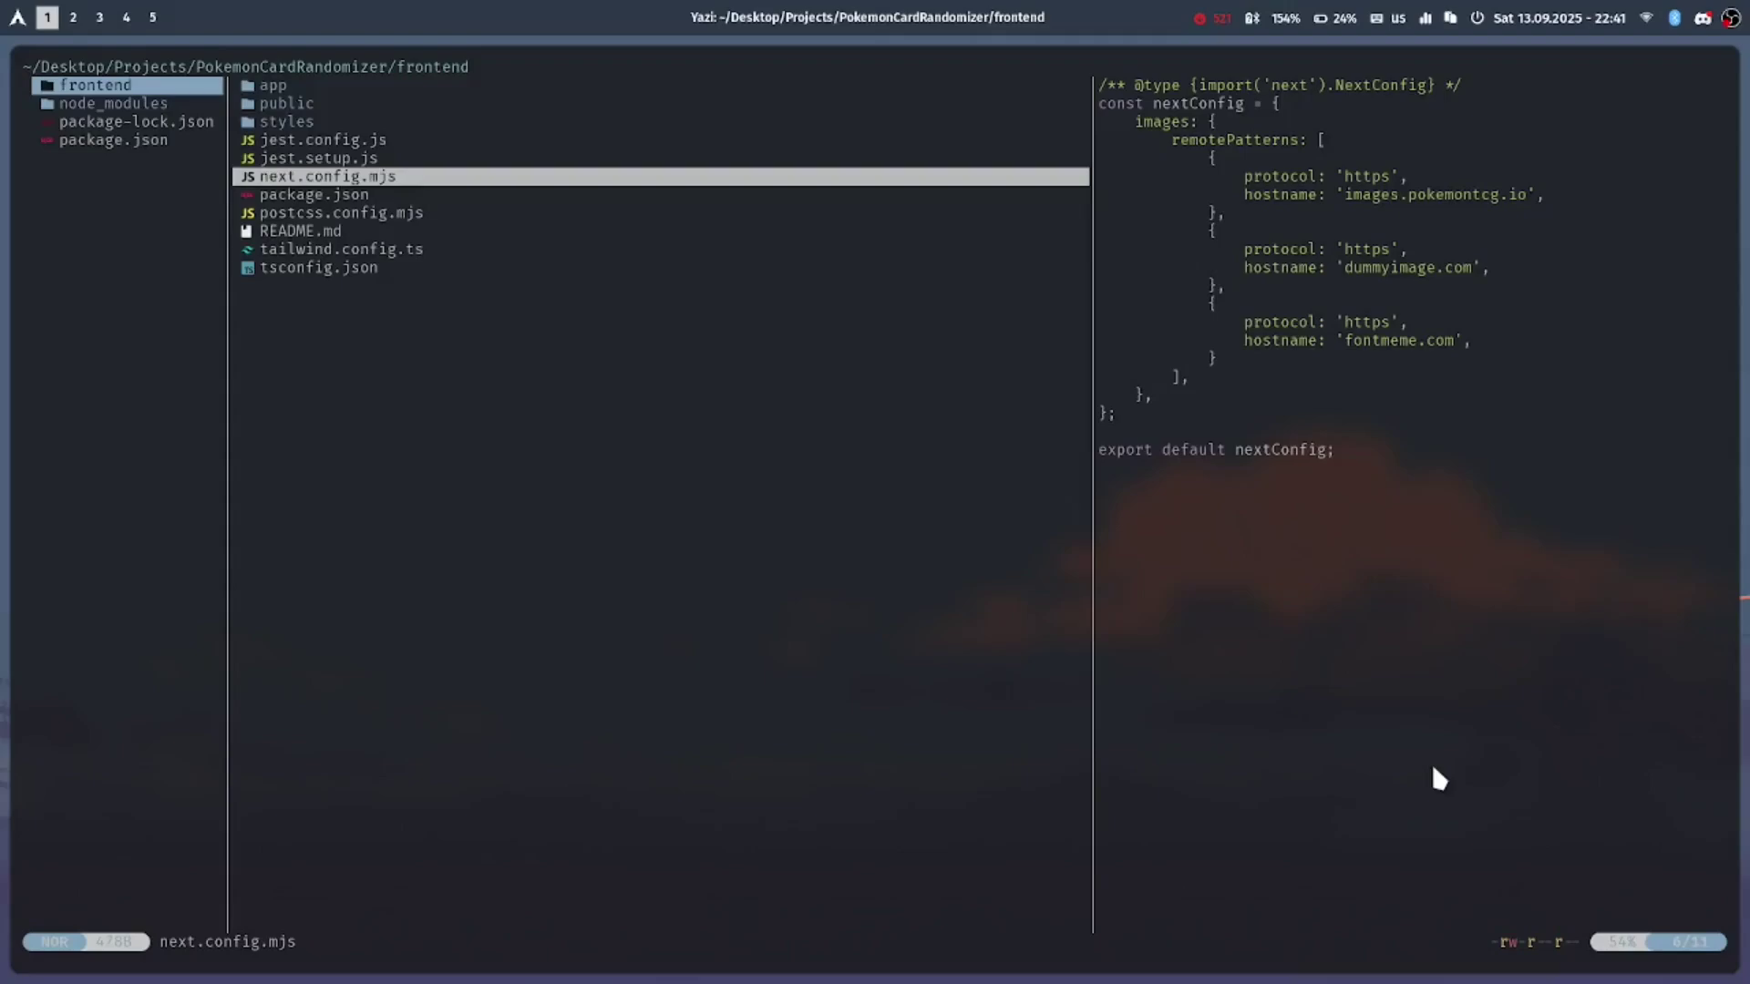
key(Up)
key(Left)
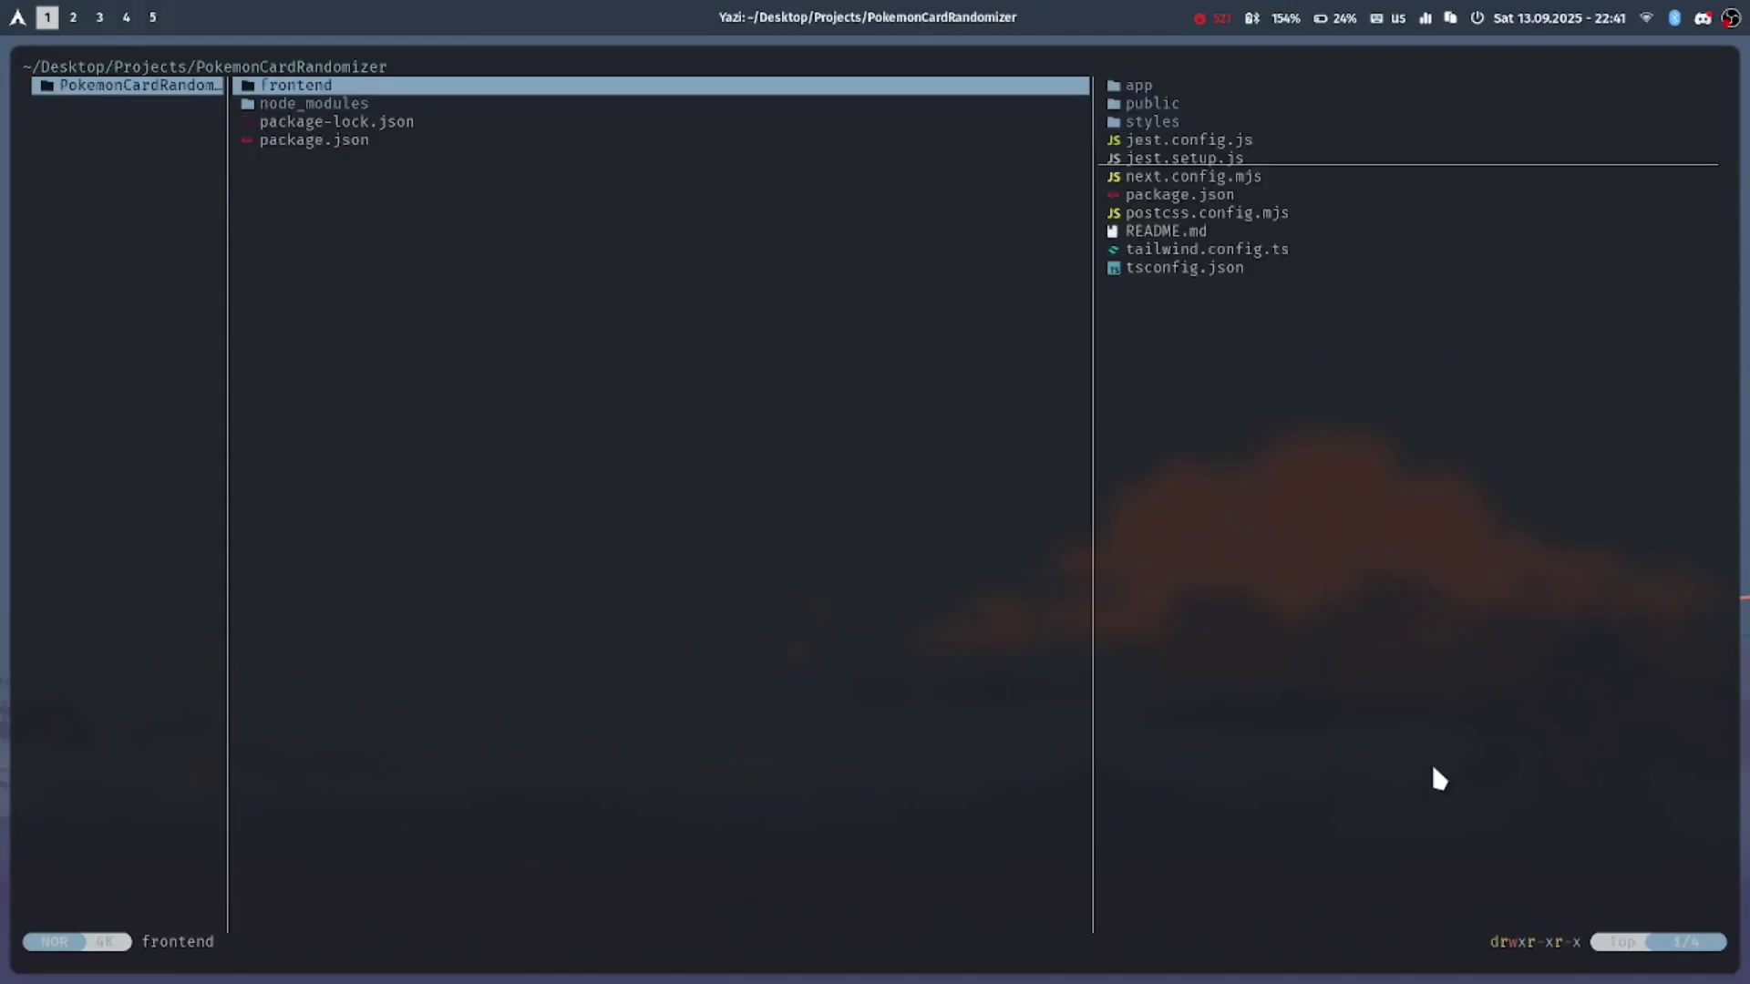
key(Down)
key(Down)
key(Down)
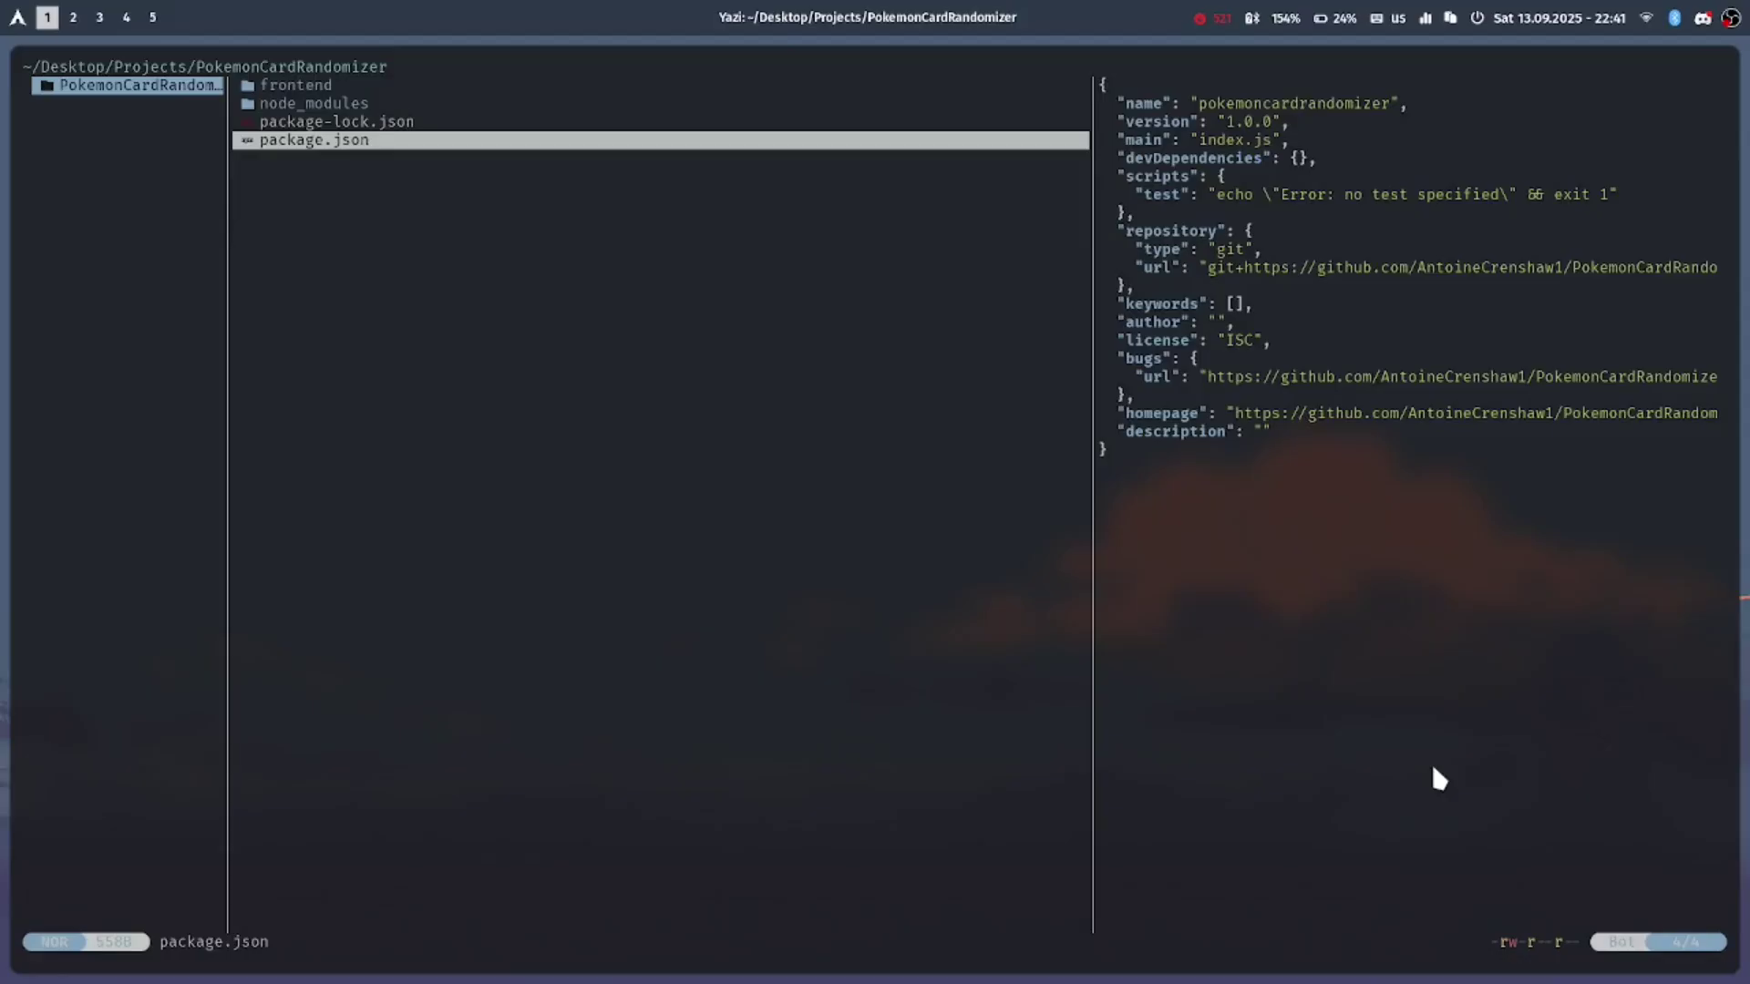
key(Up)
key(Up)
key(Up)
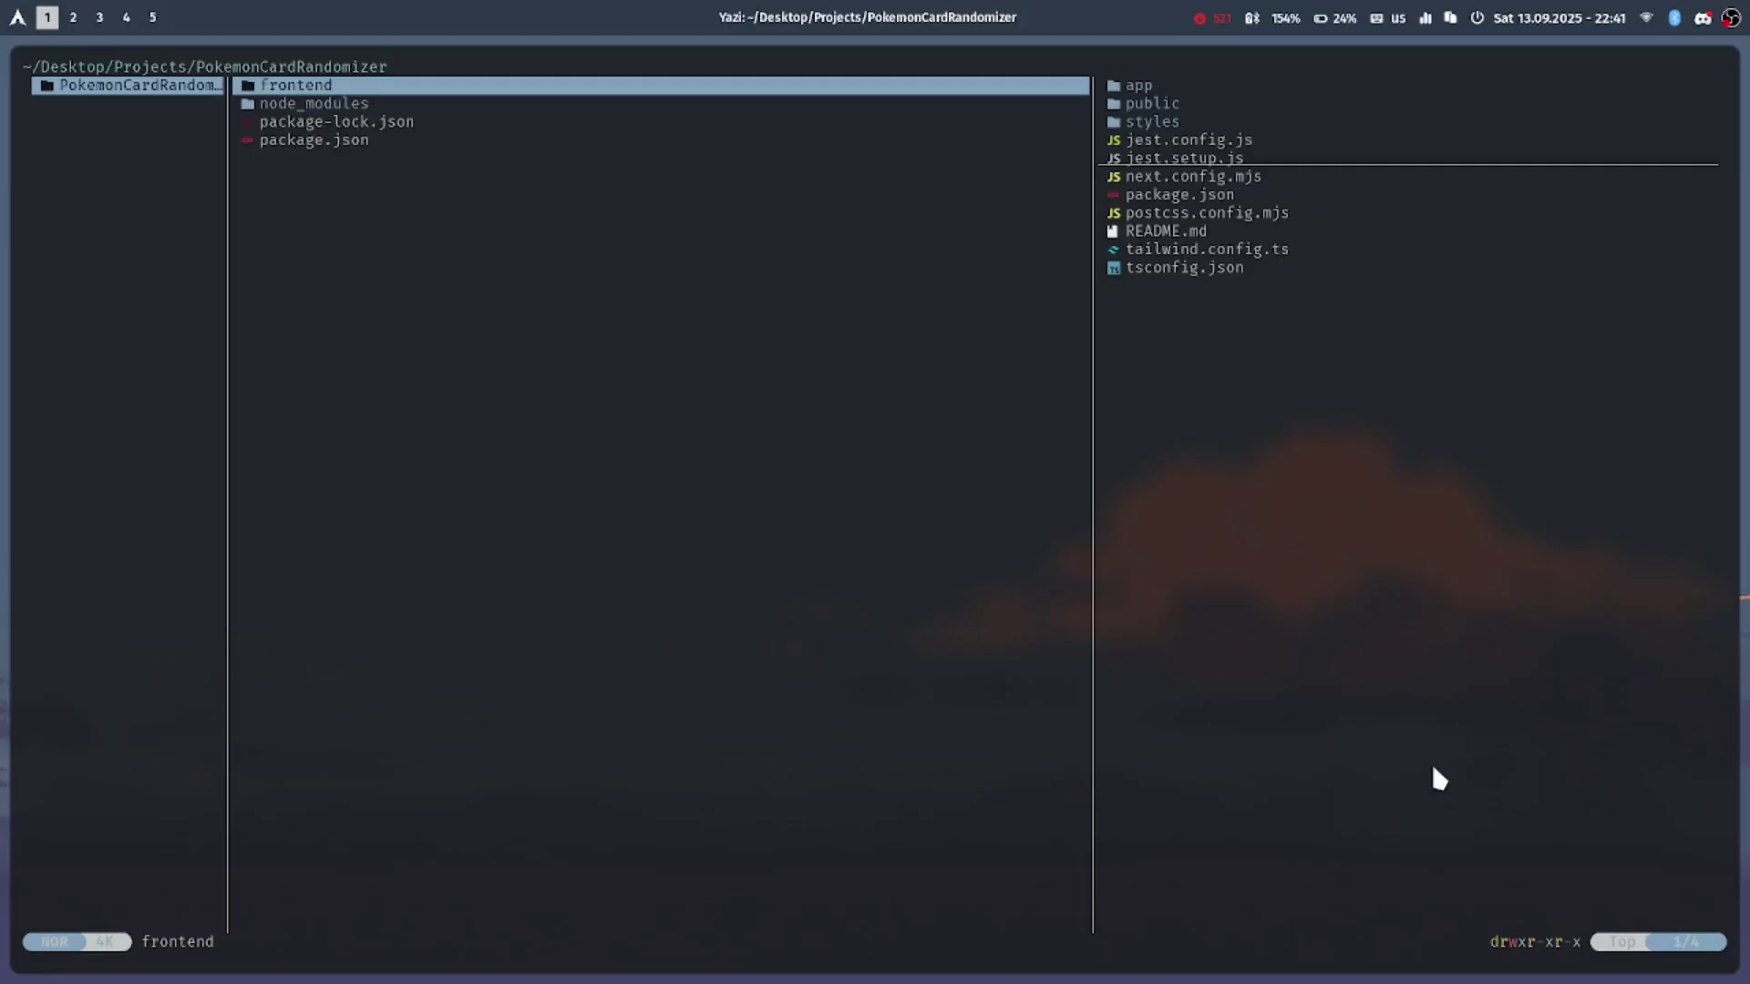
key(Down)
key(Down)
key(Down)
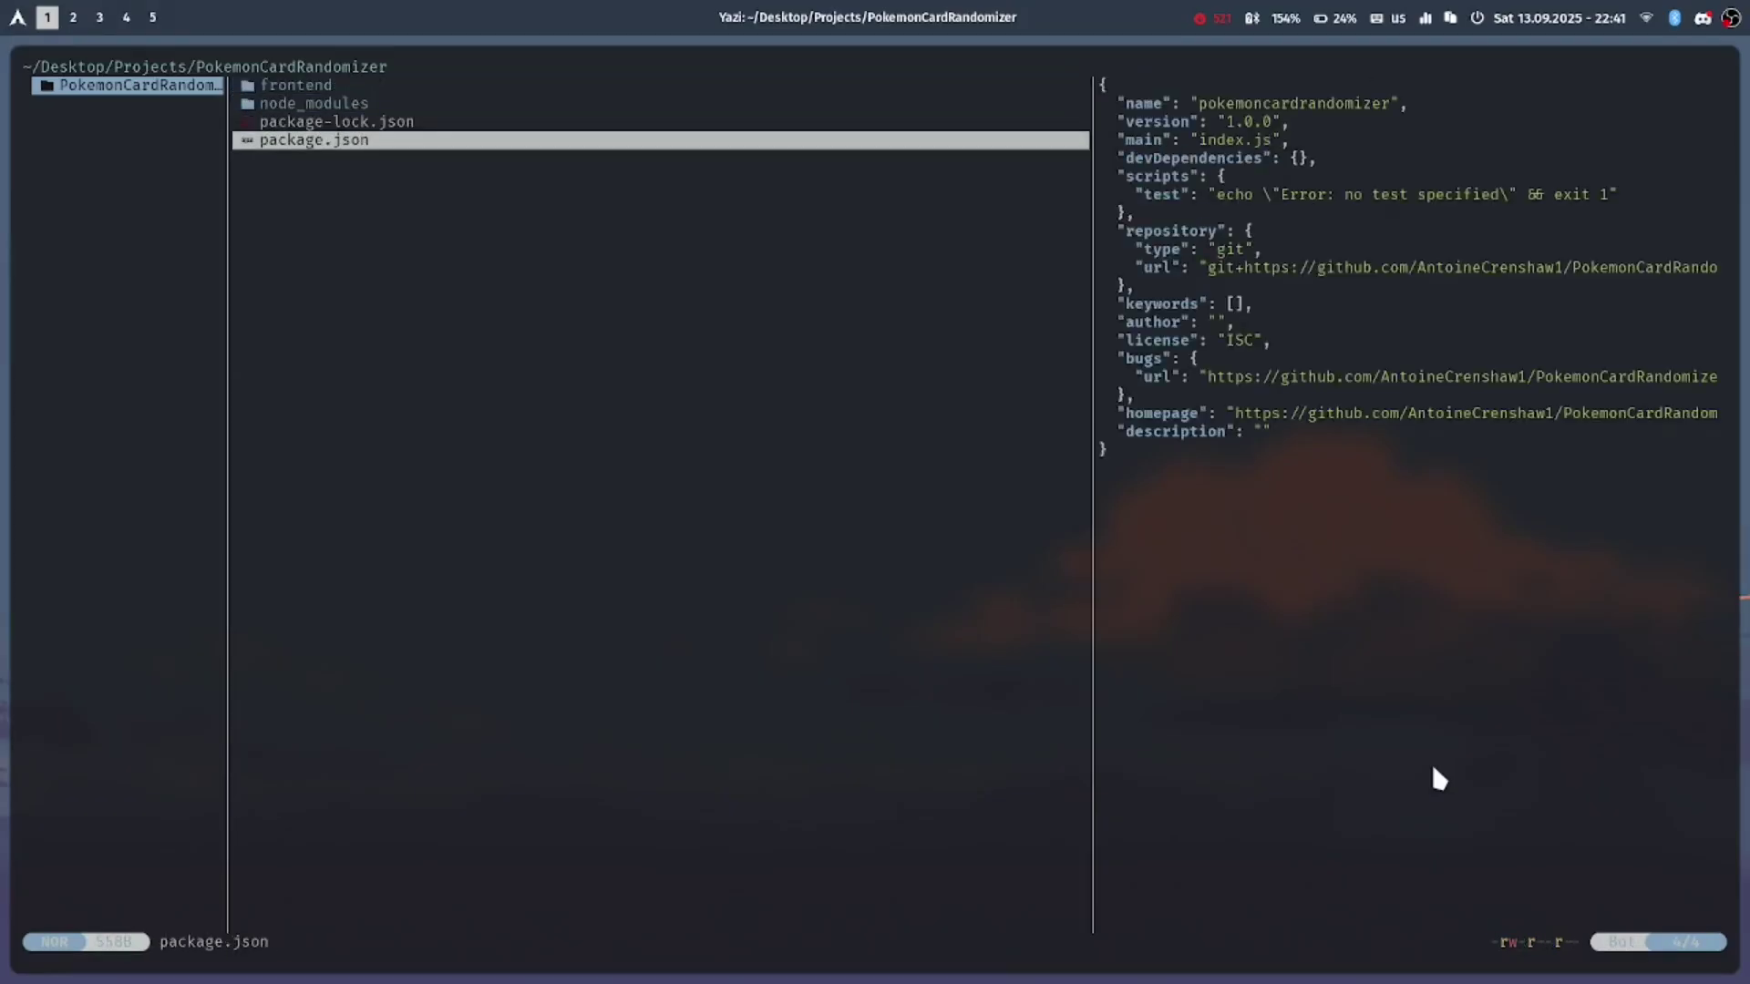
- Climb back out through Projects and Desktop to the home folder
key(Left)
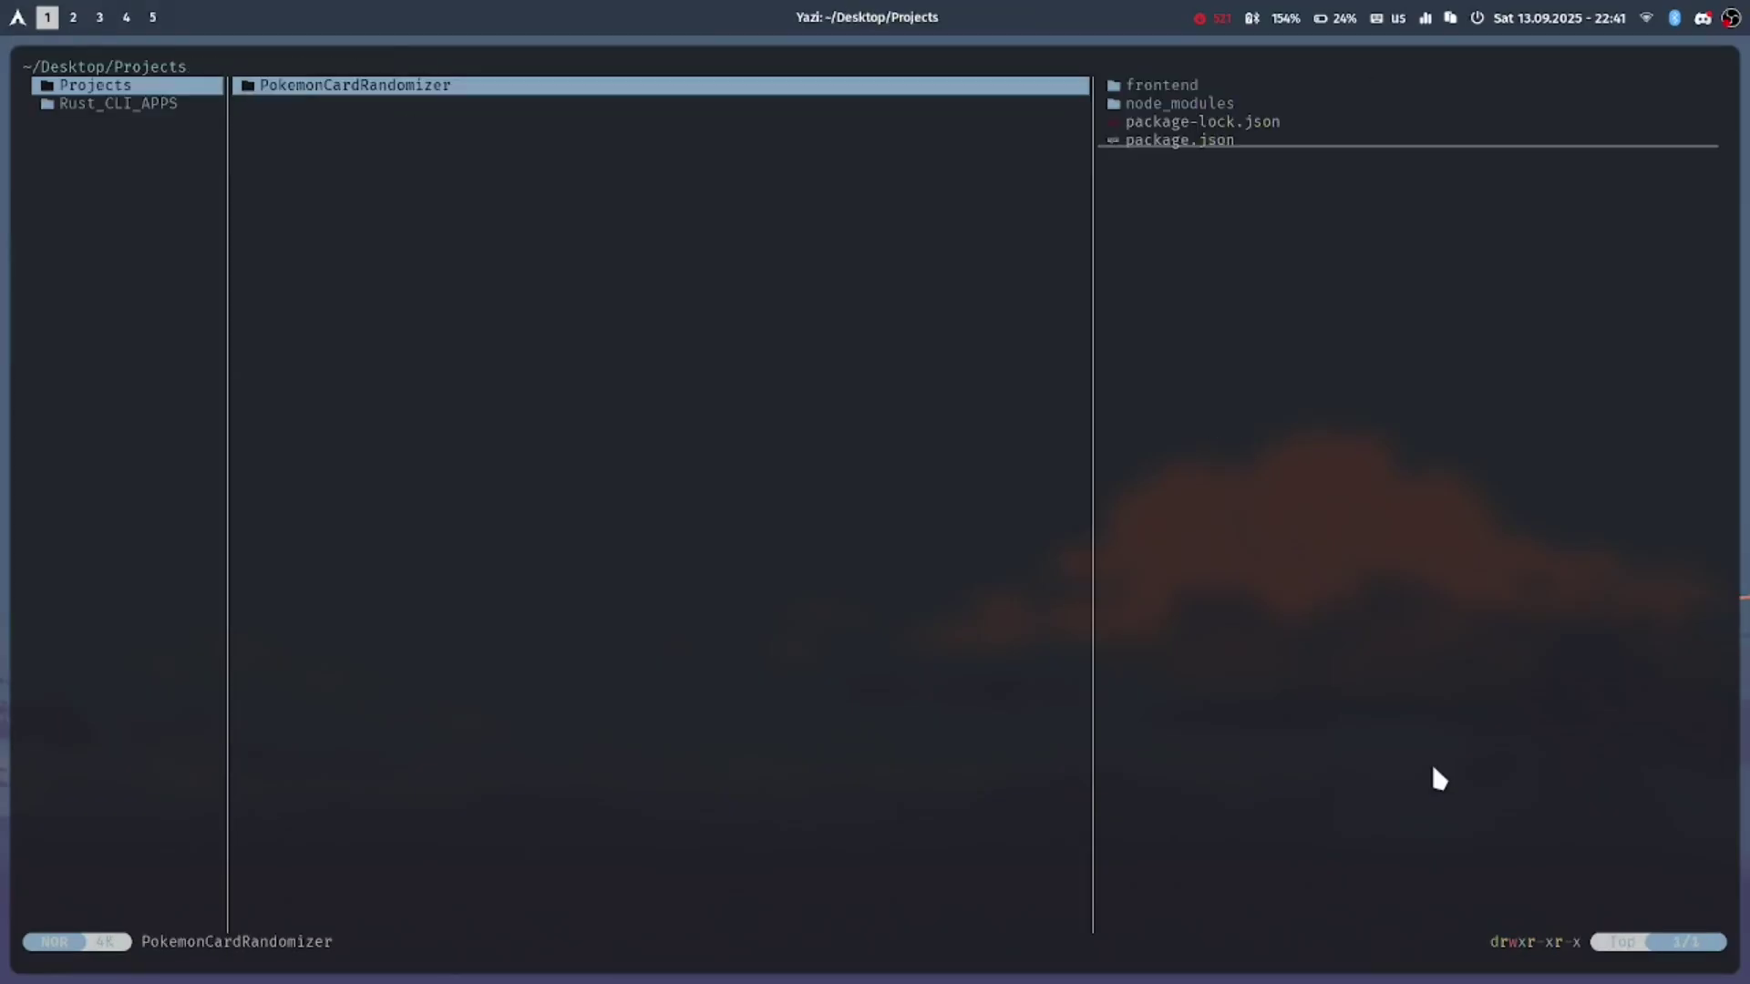
key(Left)
key(Down)
key(Left)
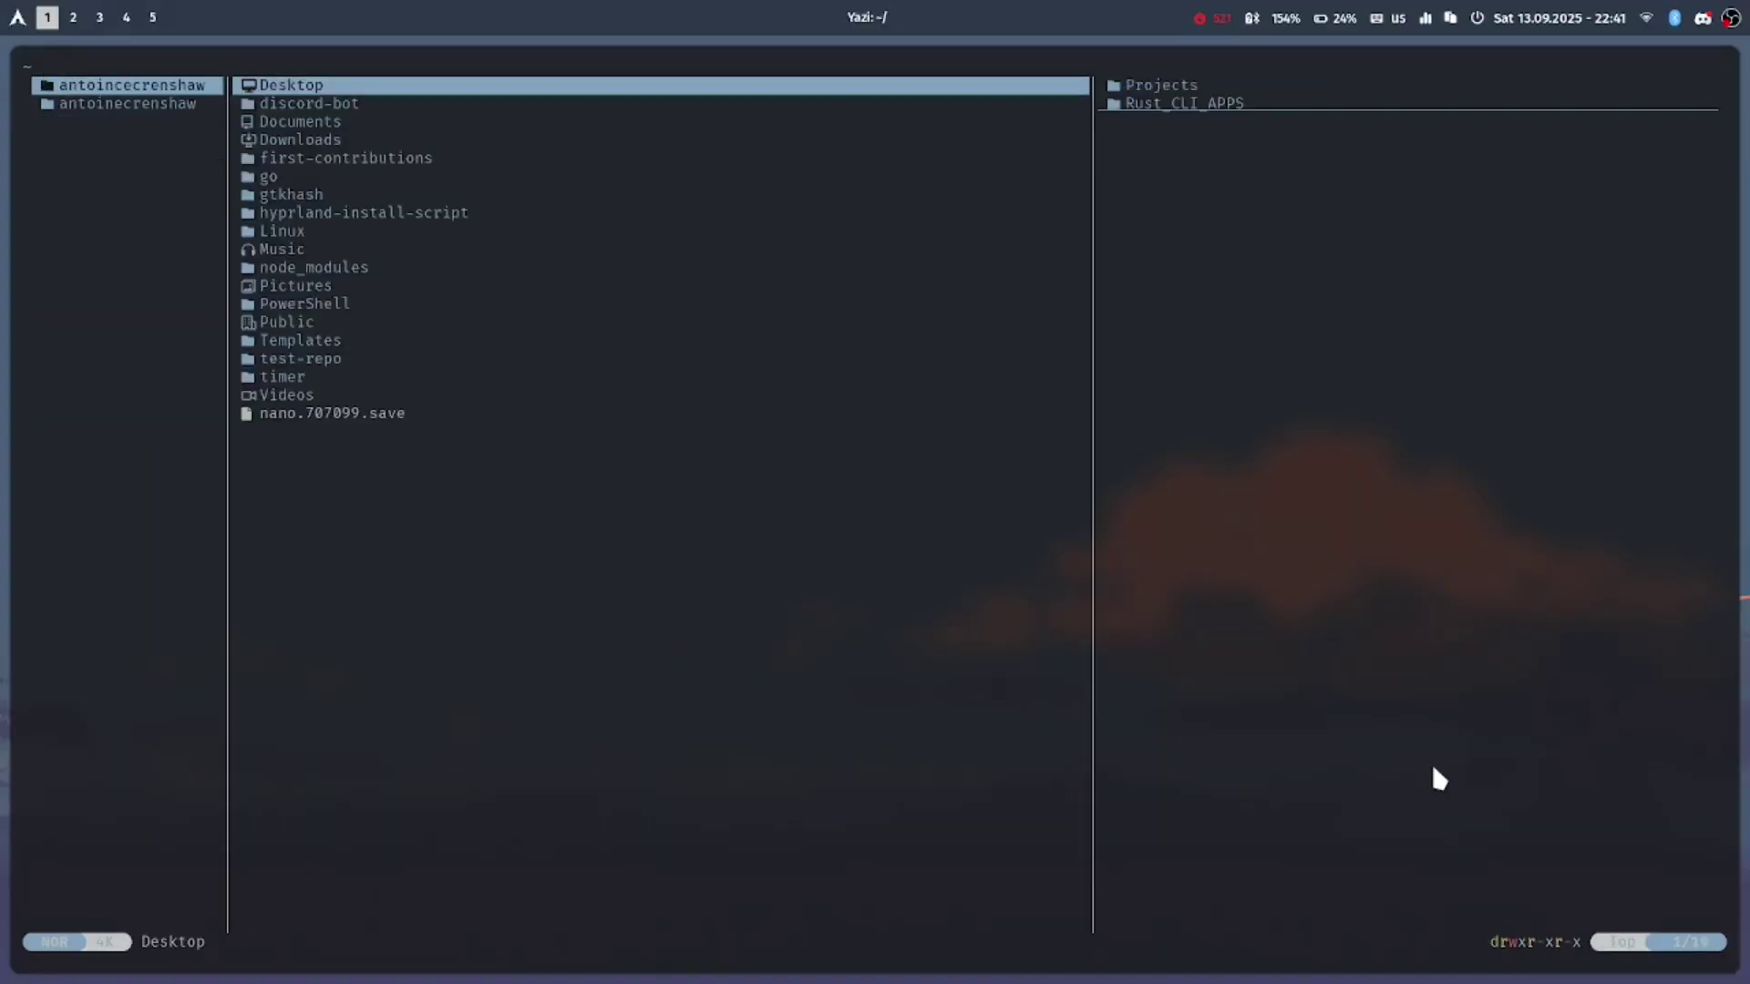
key(Down)
key(Down)
key(Down)
key(Down)
key(Down)
key(Down)
key(Down)
key(Down)
key(Down)
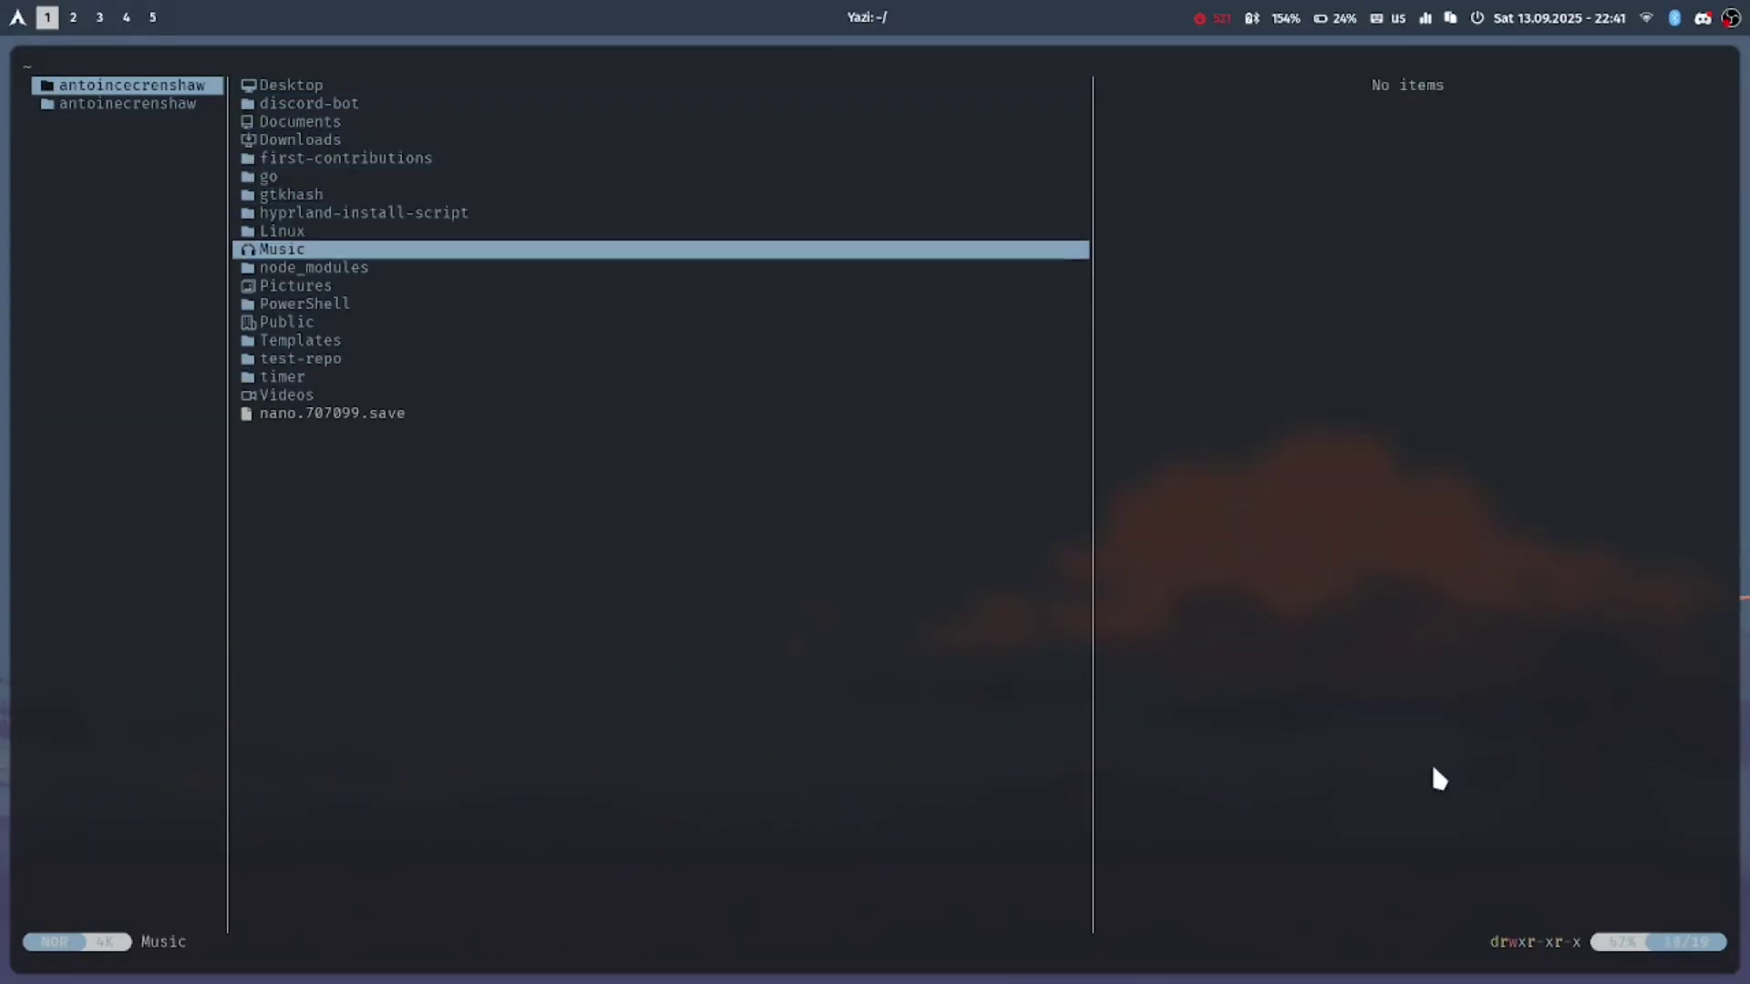
key(Down)
key(Down)
key(Down)
key(Down)
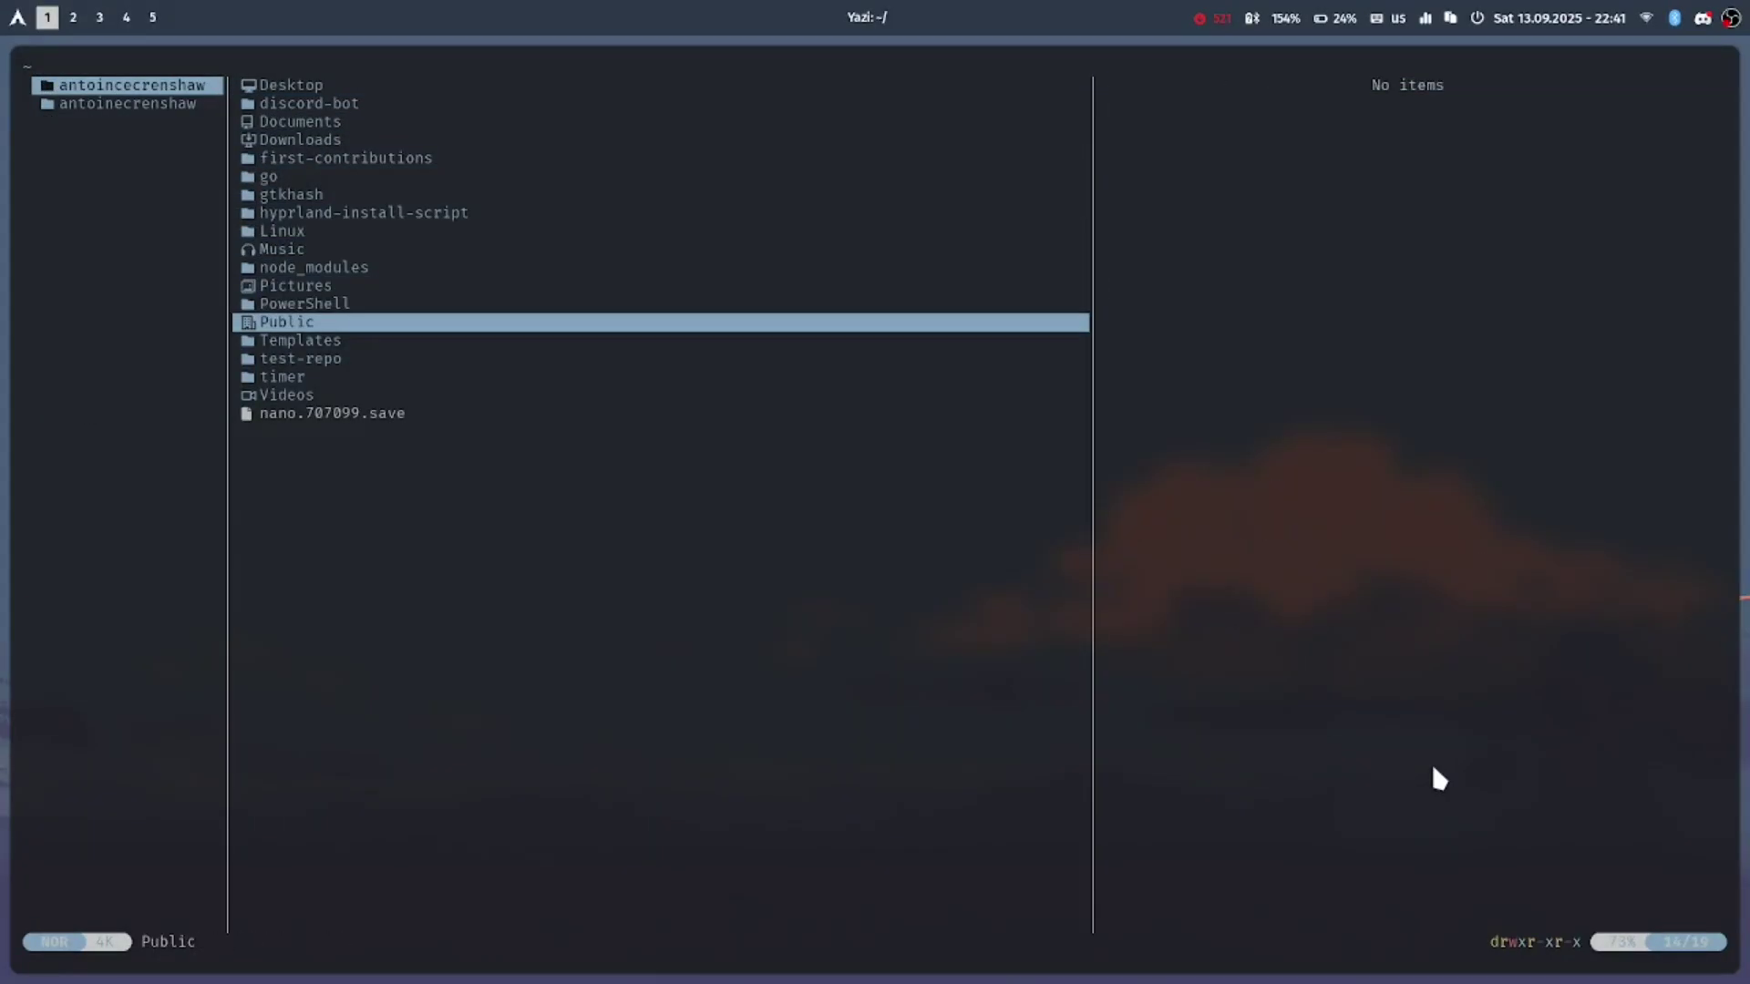
- Step into PowerShell, return home and move down to Videos
key(Up)
key(Right)
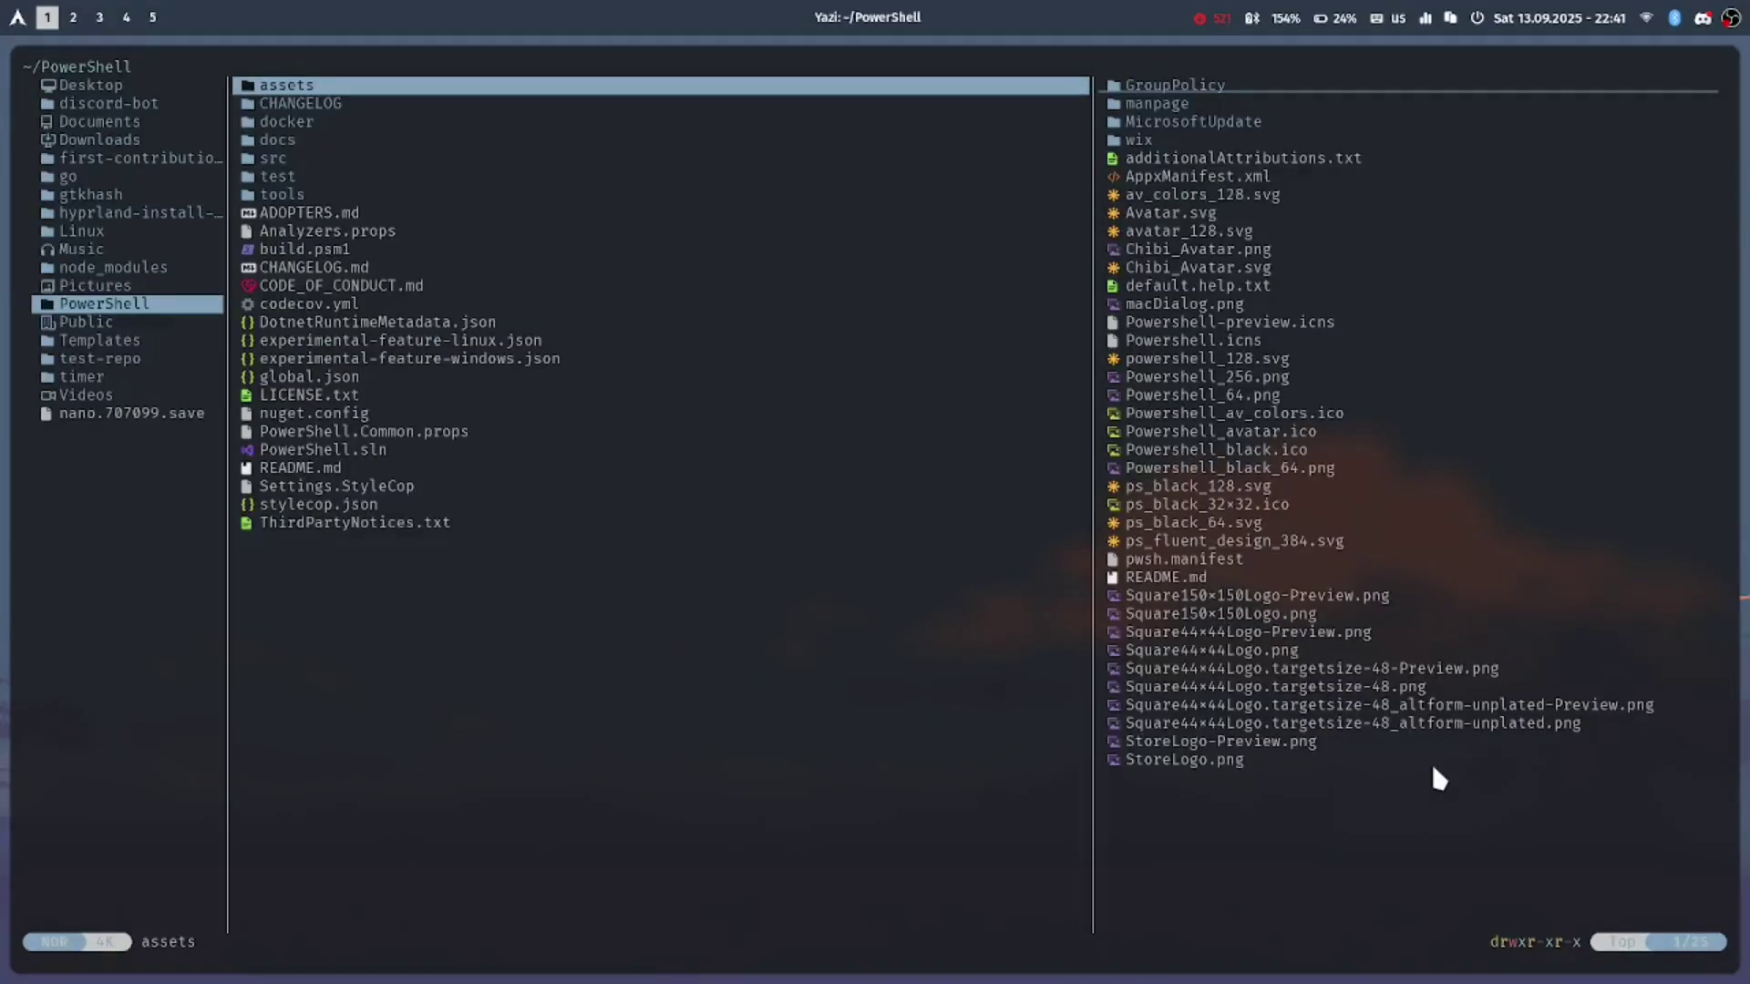
key(Left)
key(Down)
key(Down)
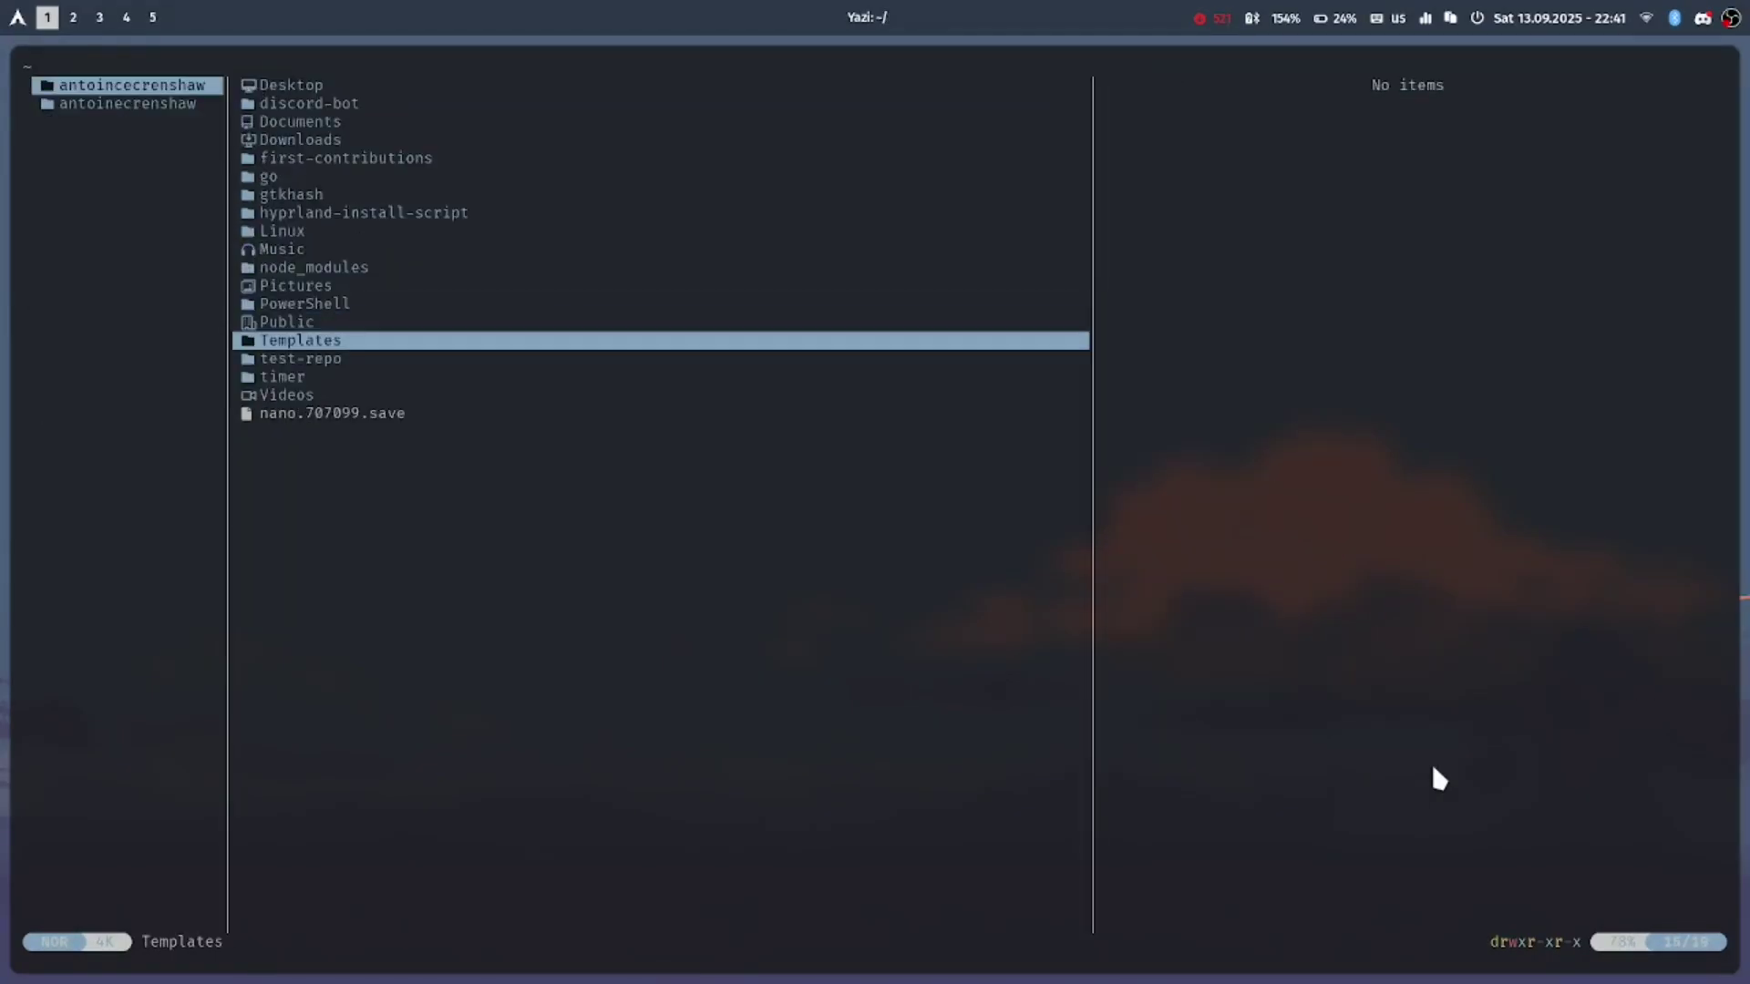
key(Down)
key(Down)
key(Down)
- Enter Videos and preview the recordings further down the list
key(Right)
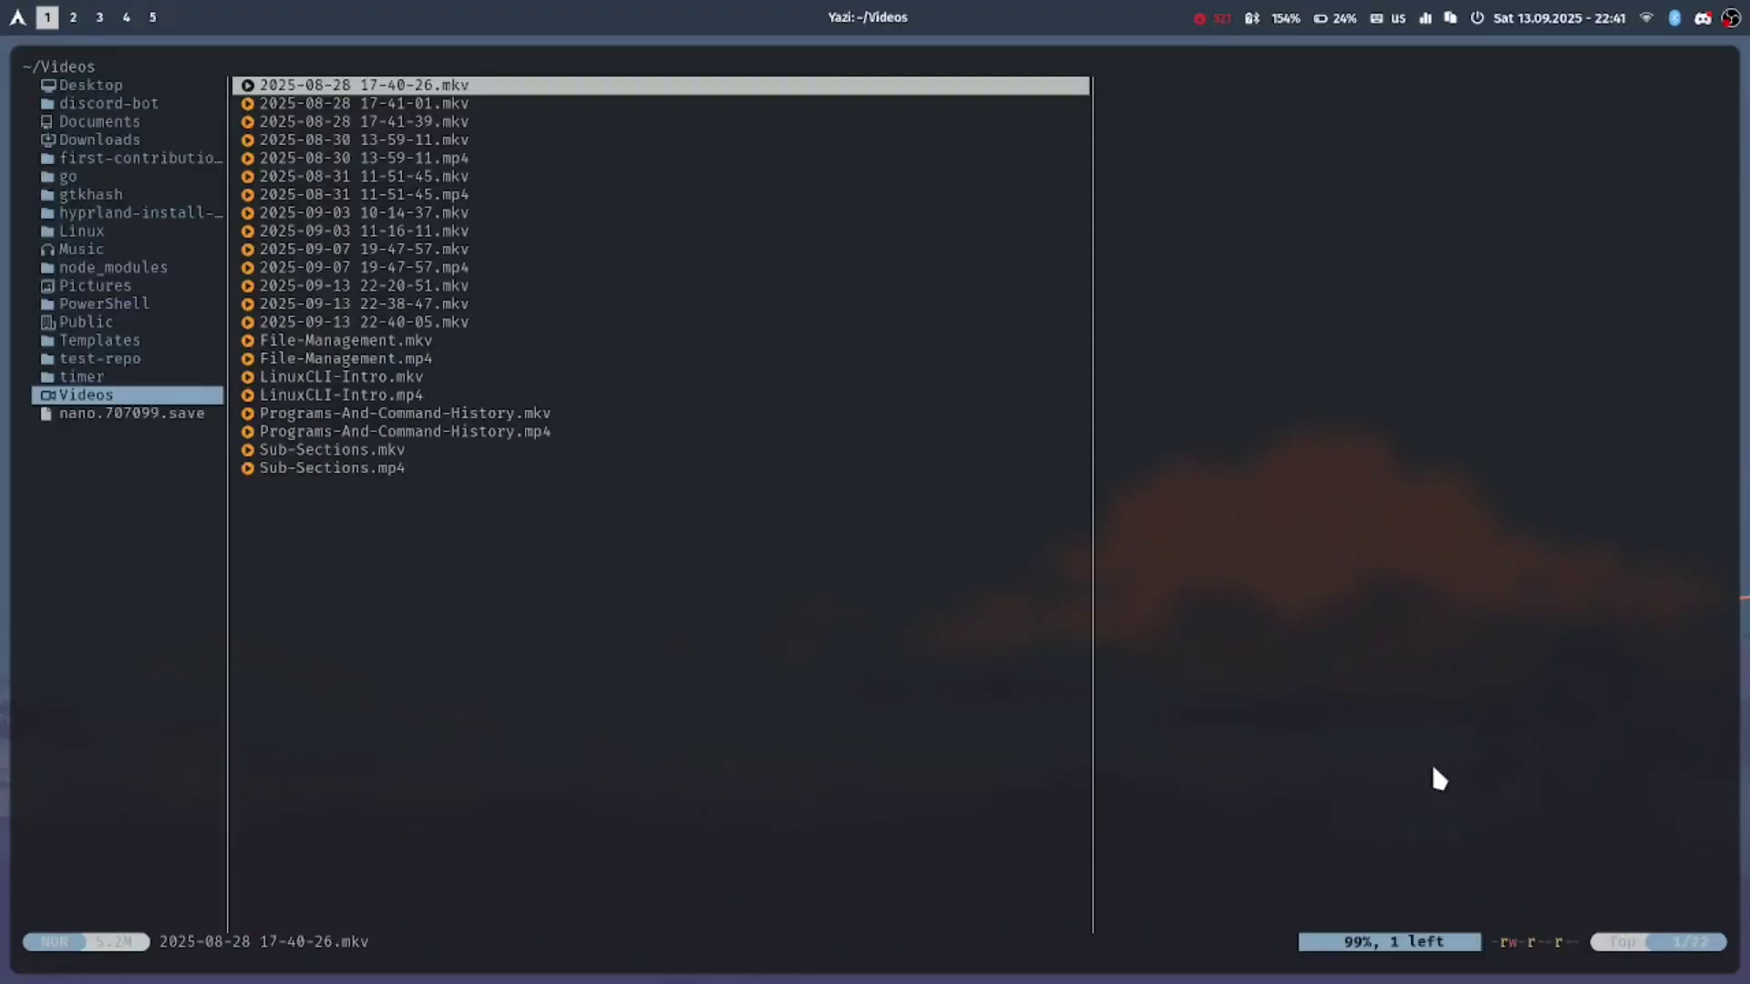
key(Down)
key(Down)
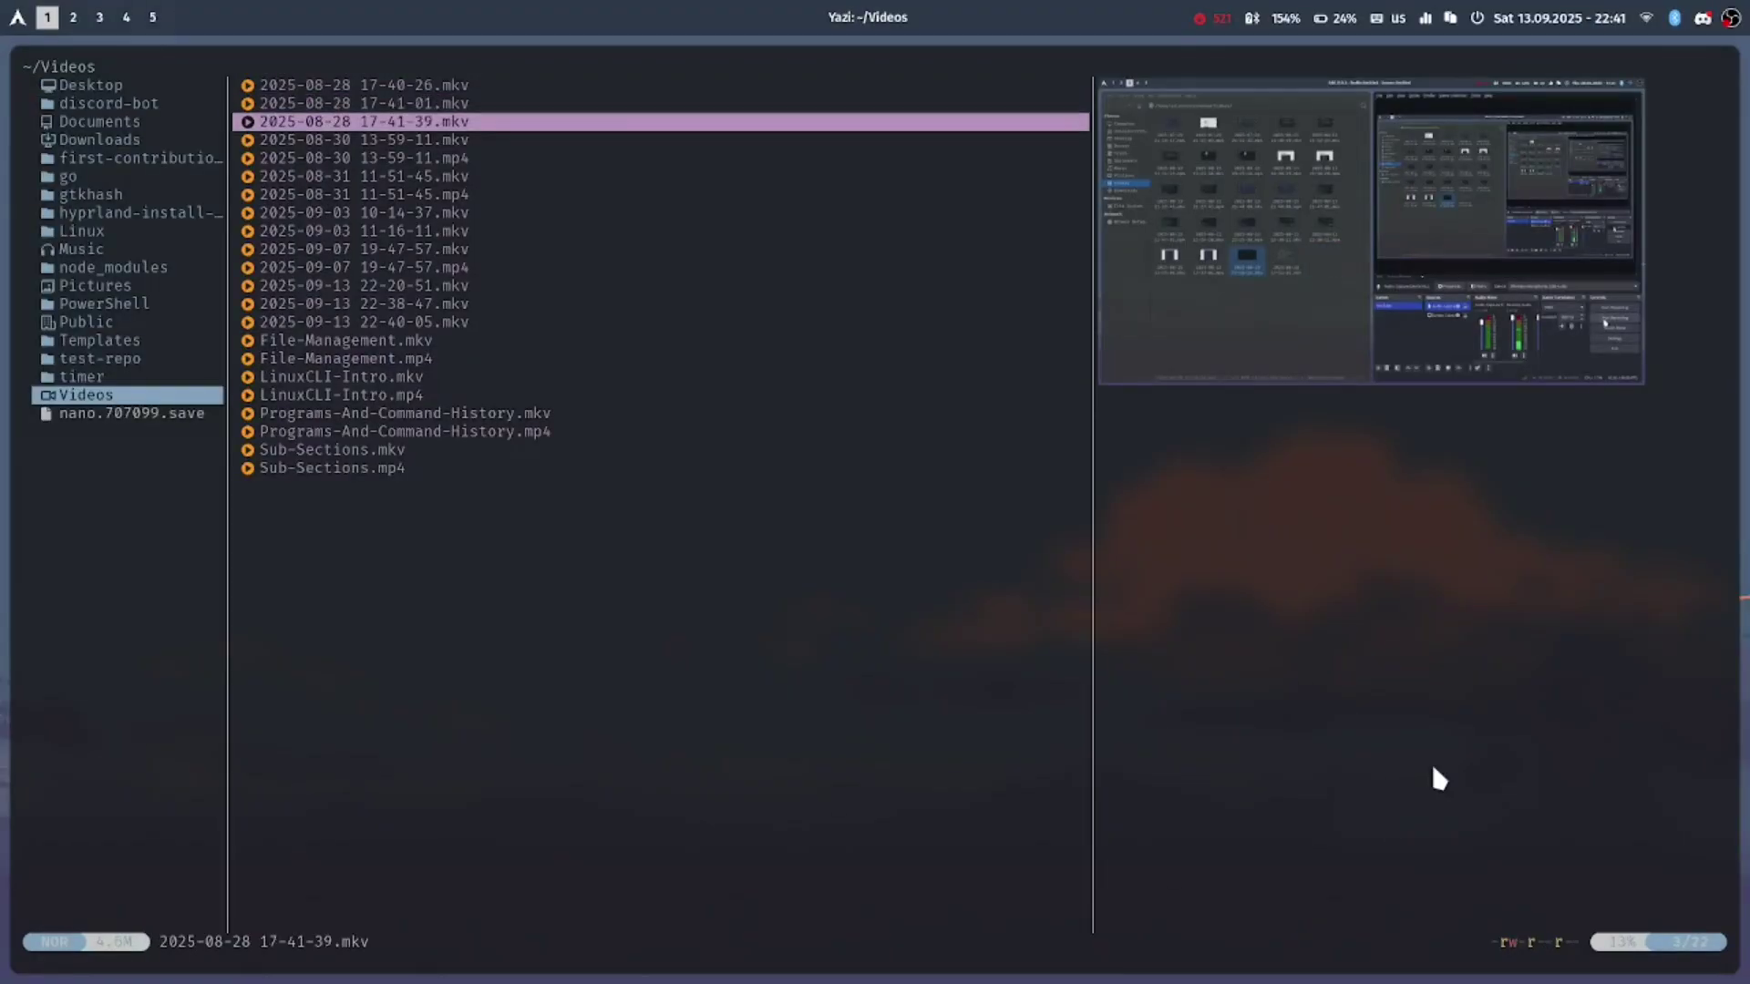
key(Down)
key(Down)
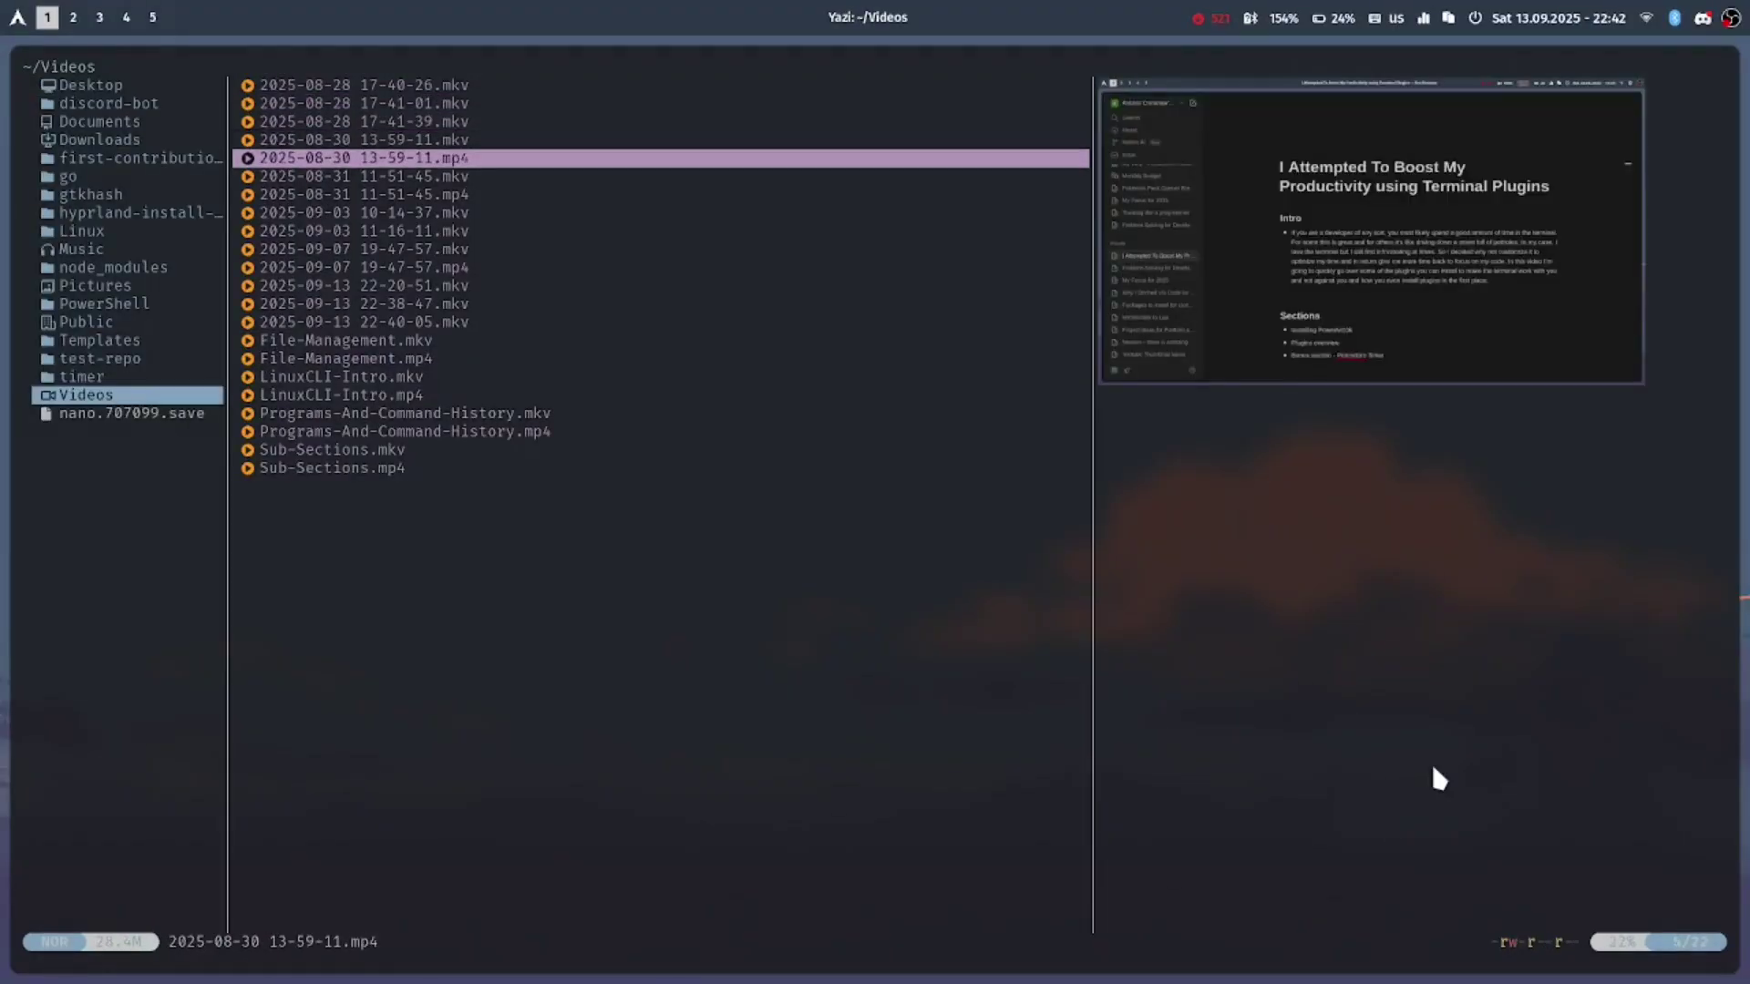
key(Down)
key(Down)
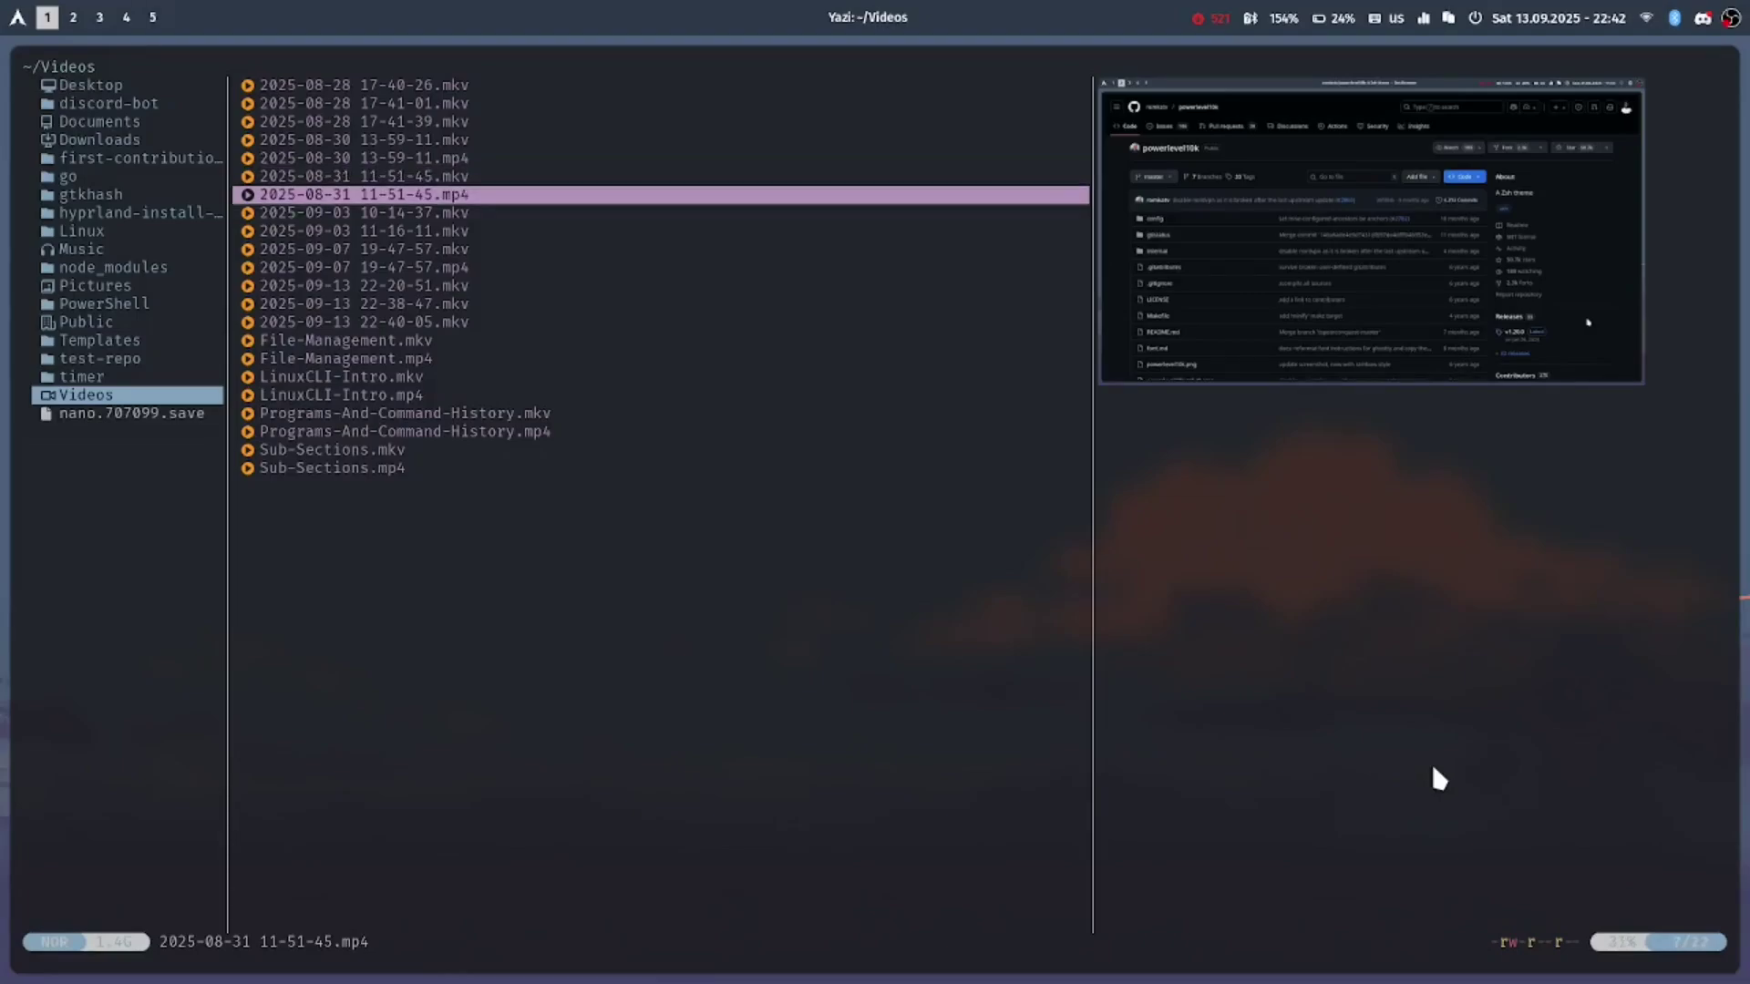
key(Down)
key(Down)
key(Down)
key(Down)
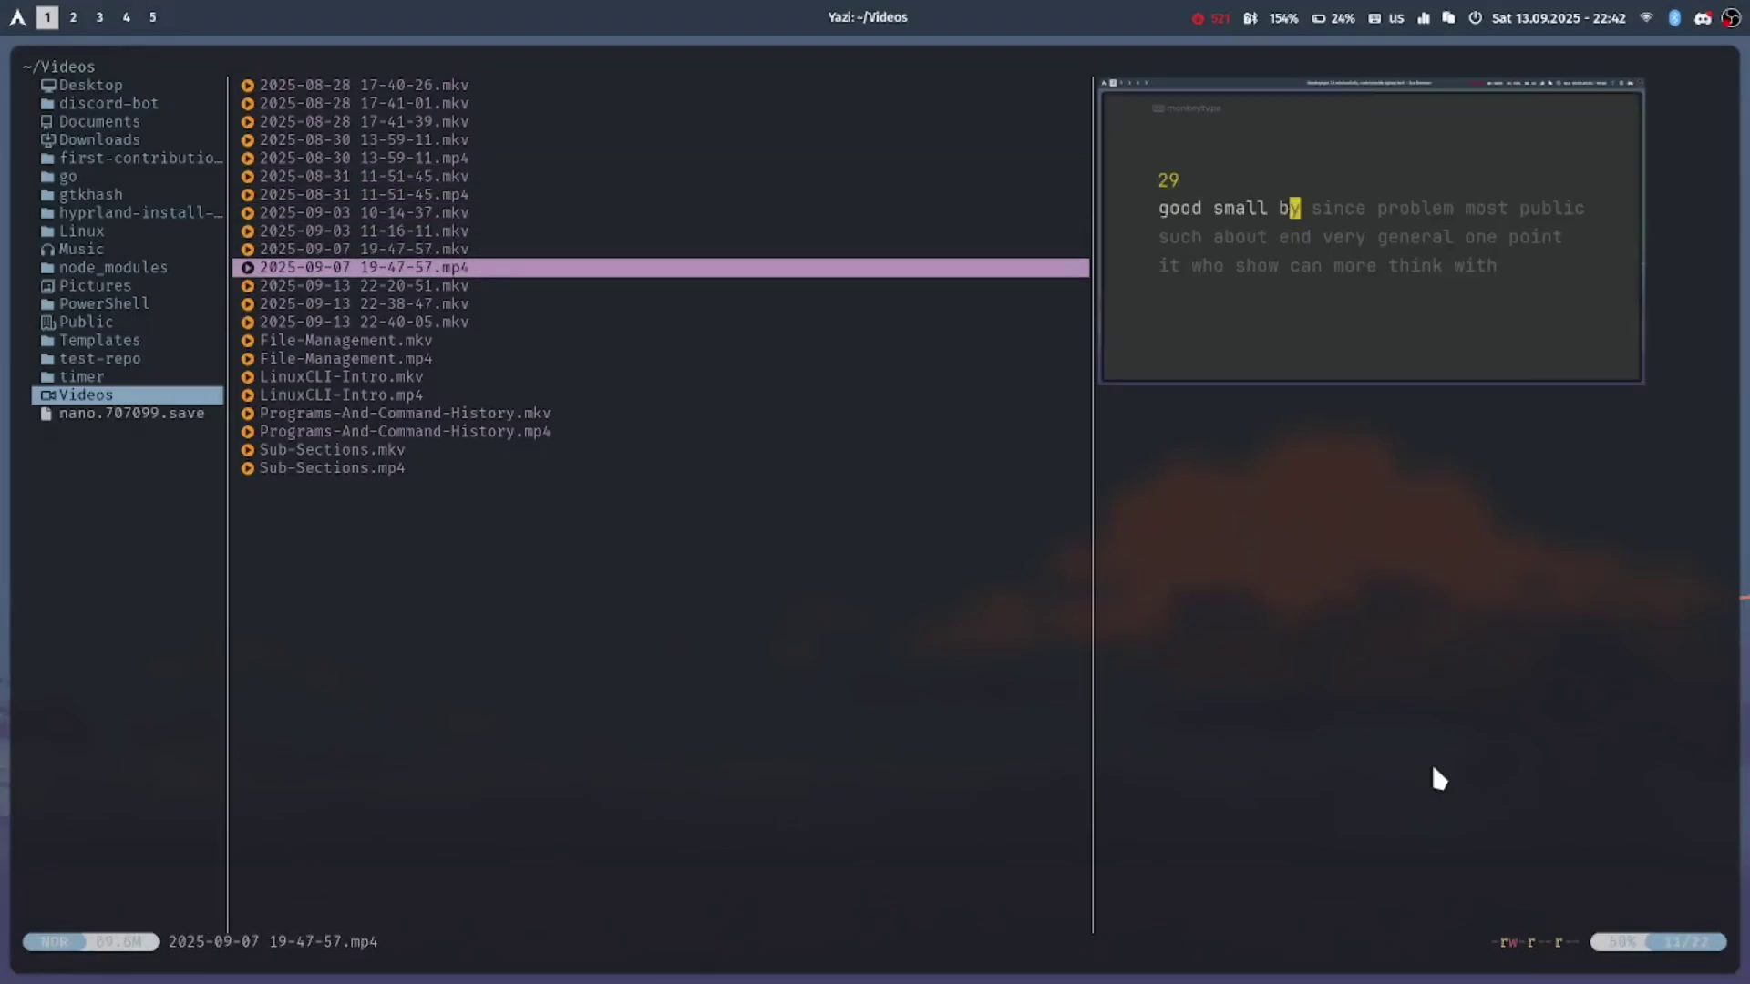
key(Down)
key(Down)
key(Down)
- Preview the 22-20-51.mkv video, then return home and move to Pictures
key(Up)
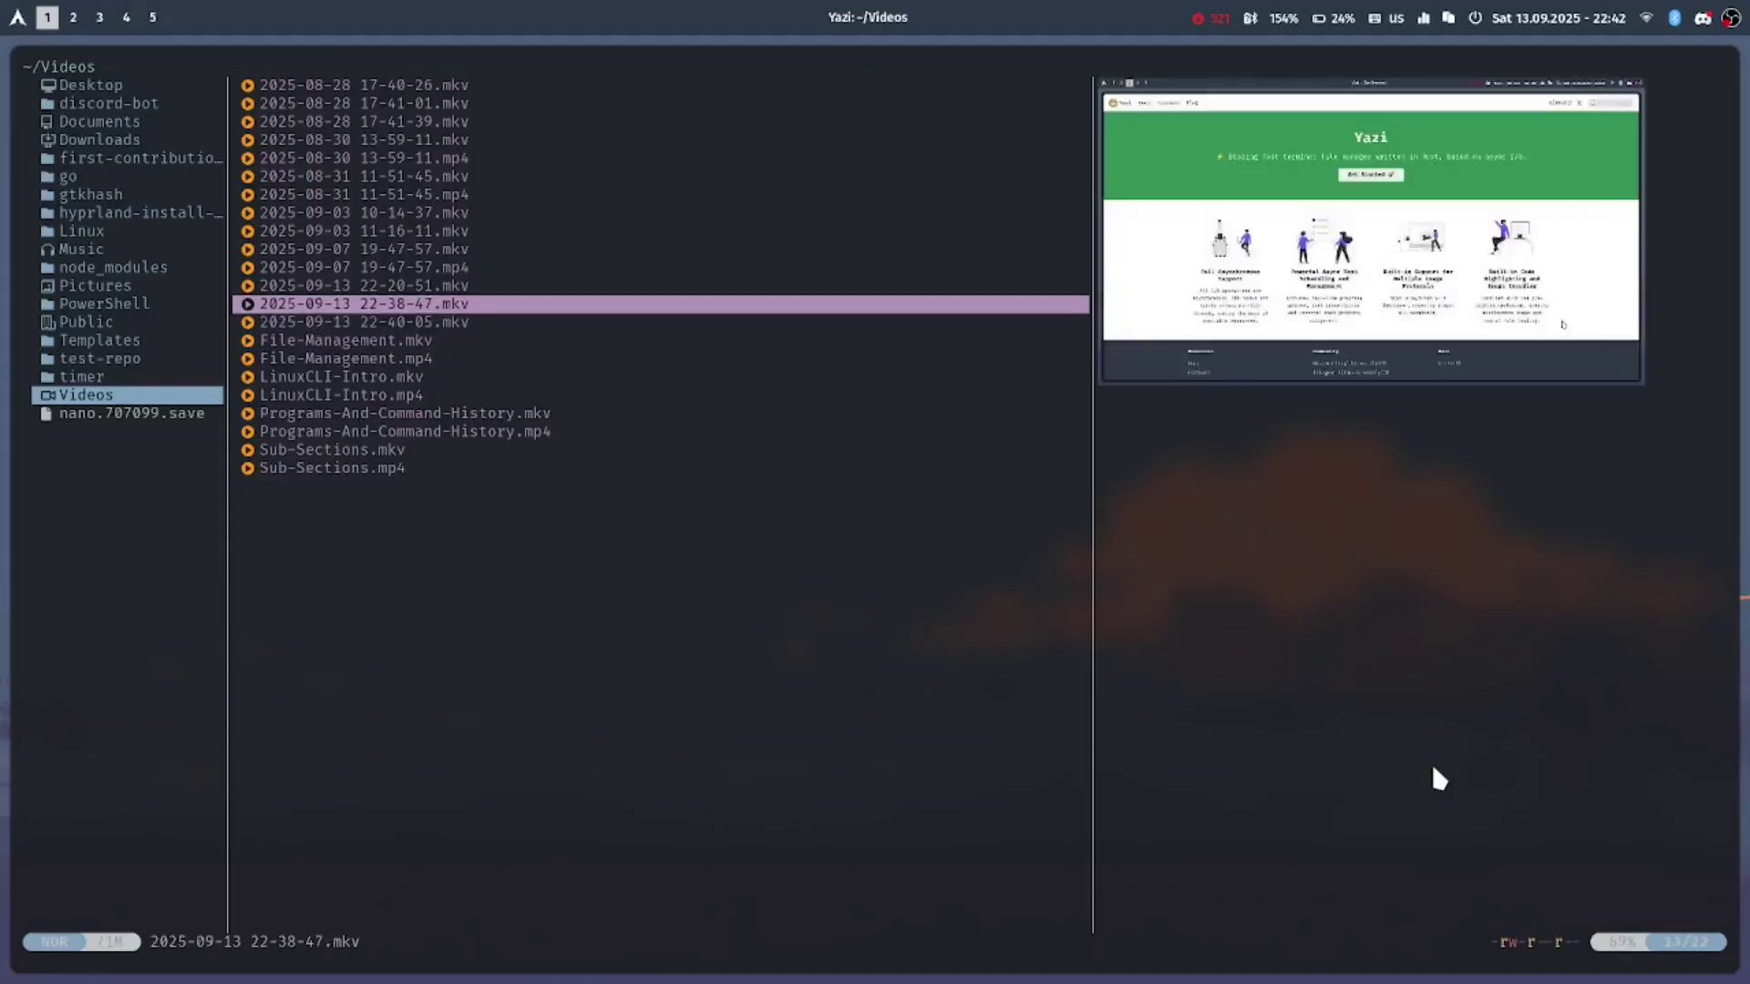
key(Up)
key(Up)
key(Down)
key(Down)
key(Down)
key(Down)
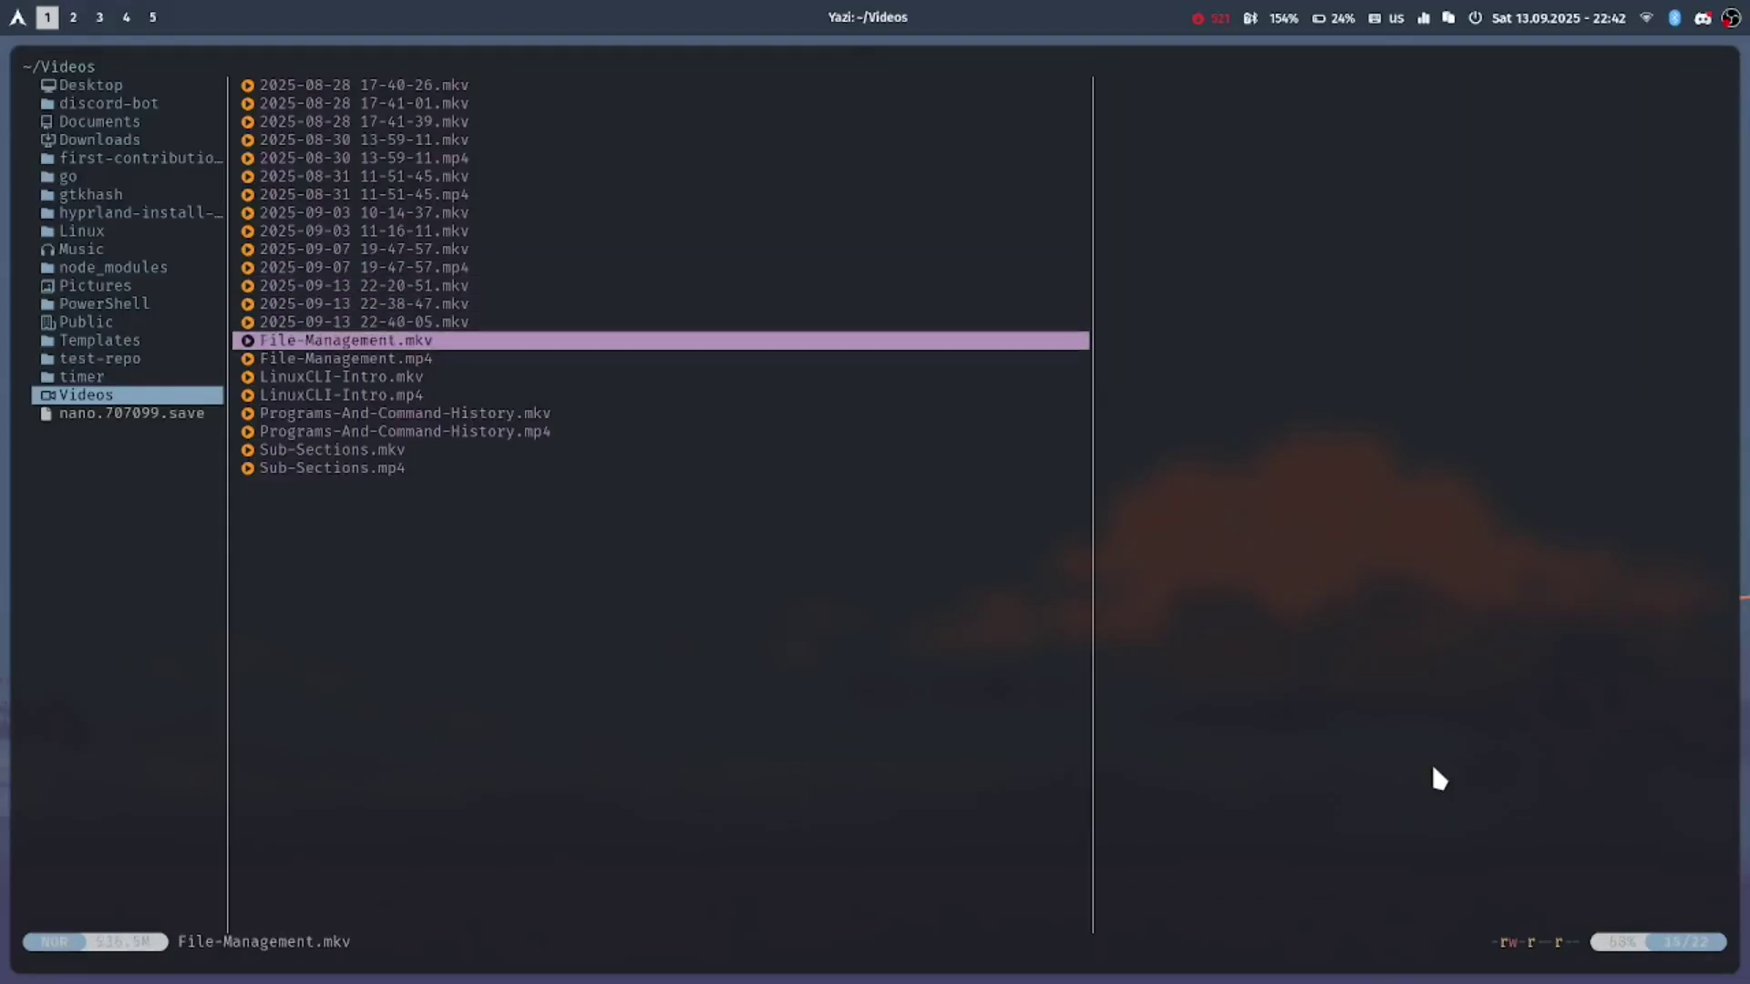
key(Down)
key(Down)
key(Down)
key(Down)
key(Left)
key(Up)
key(Up)
key(Up)
key(Up)
key(Up)
key(Right)
- Enter Pictures and preview images down to Content-Preview.png and frontend-package.json.png
key(Down)
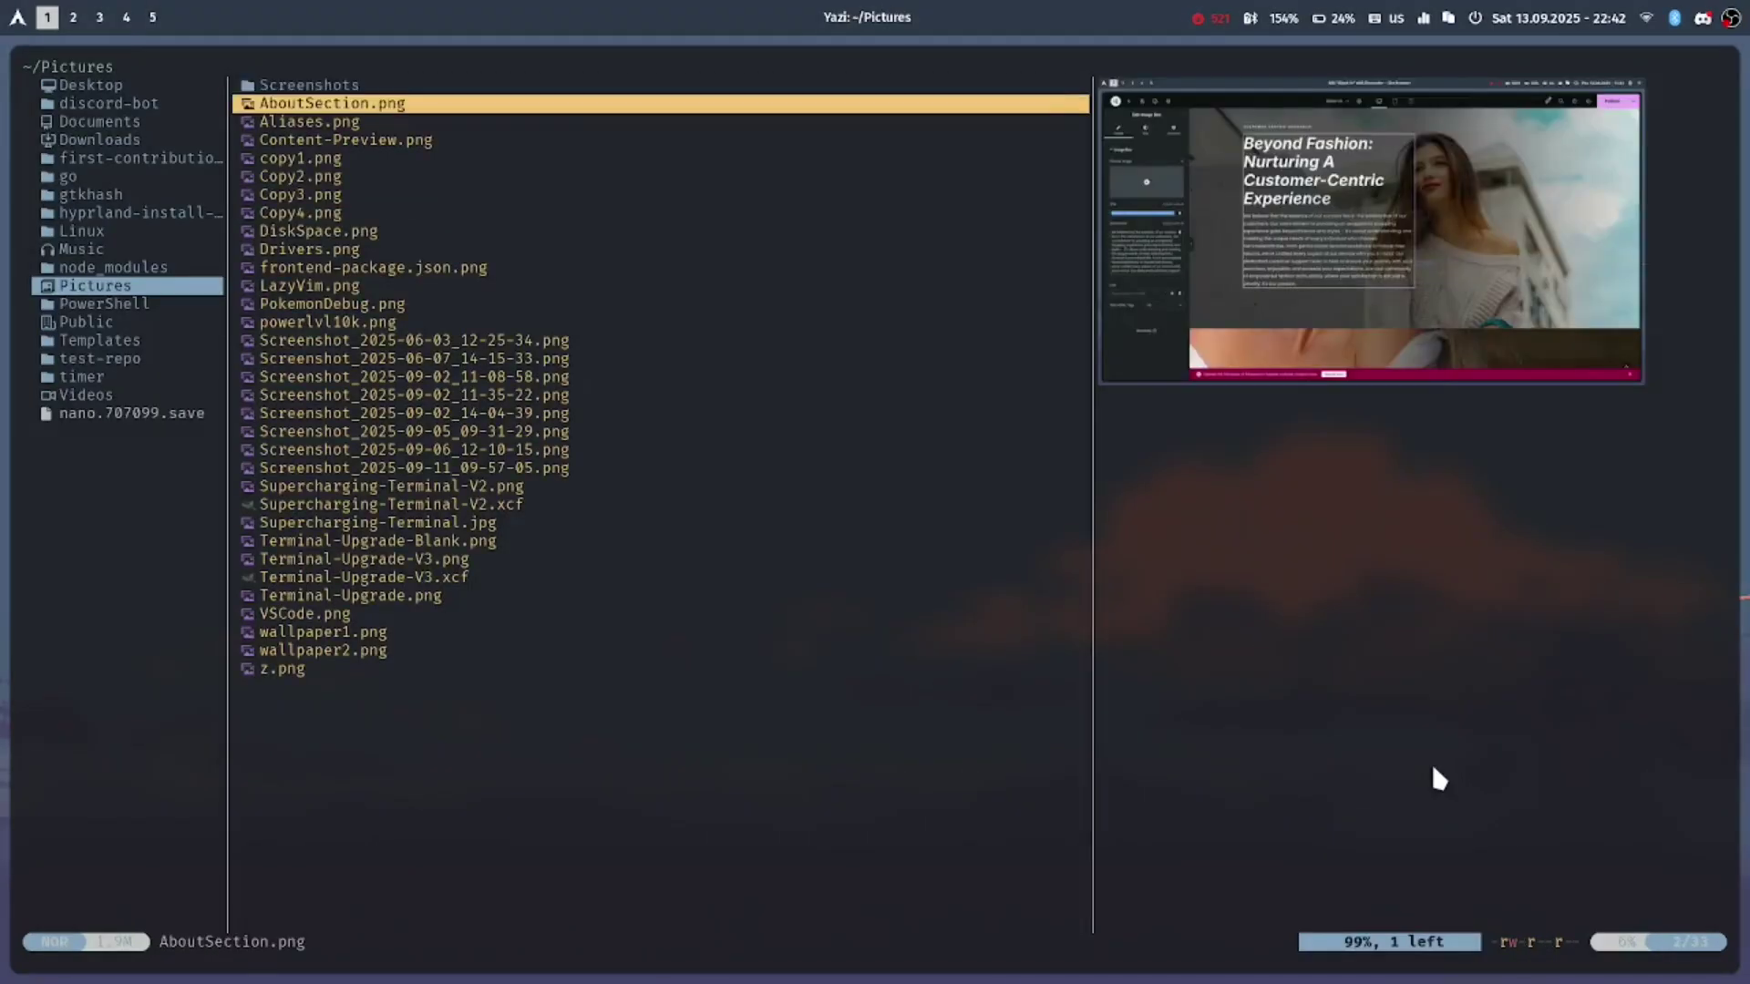
key(Down)
key(Down)
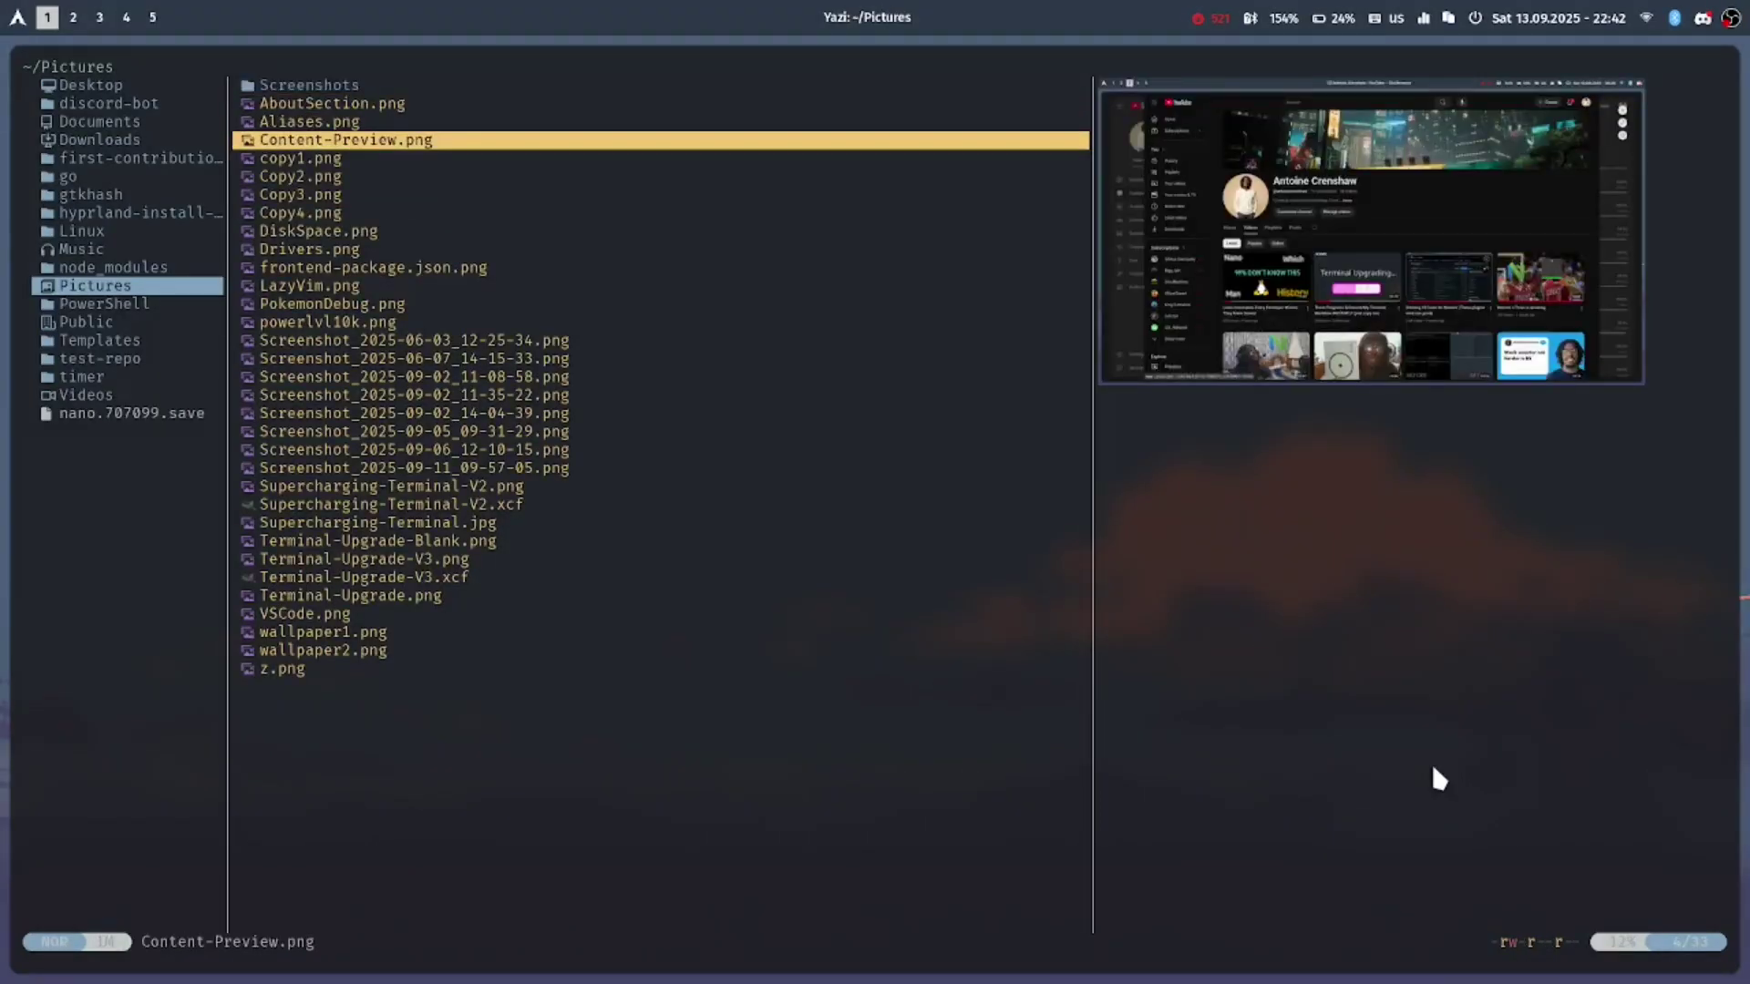
key(Down)
key(Down)
key(Down)
key(Down)
key(Down)
key(Down)
key(Down)
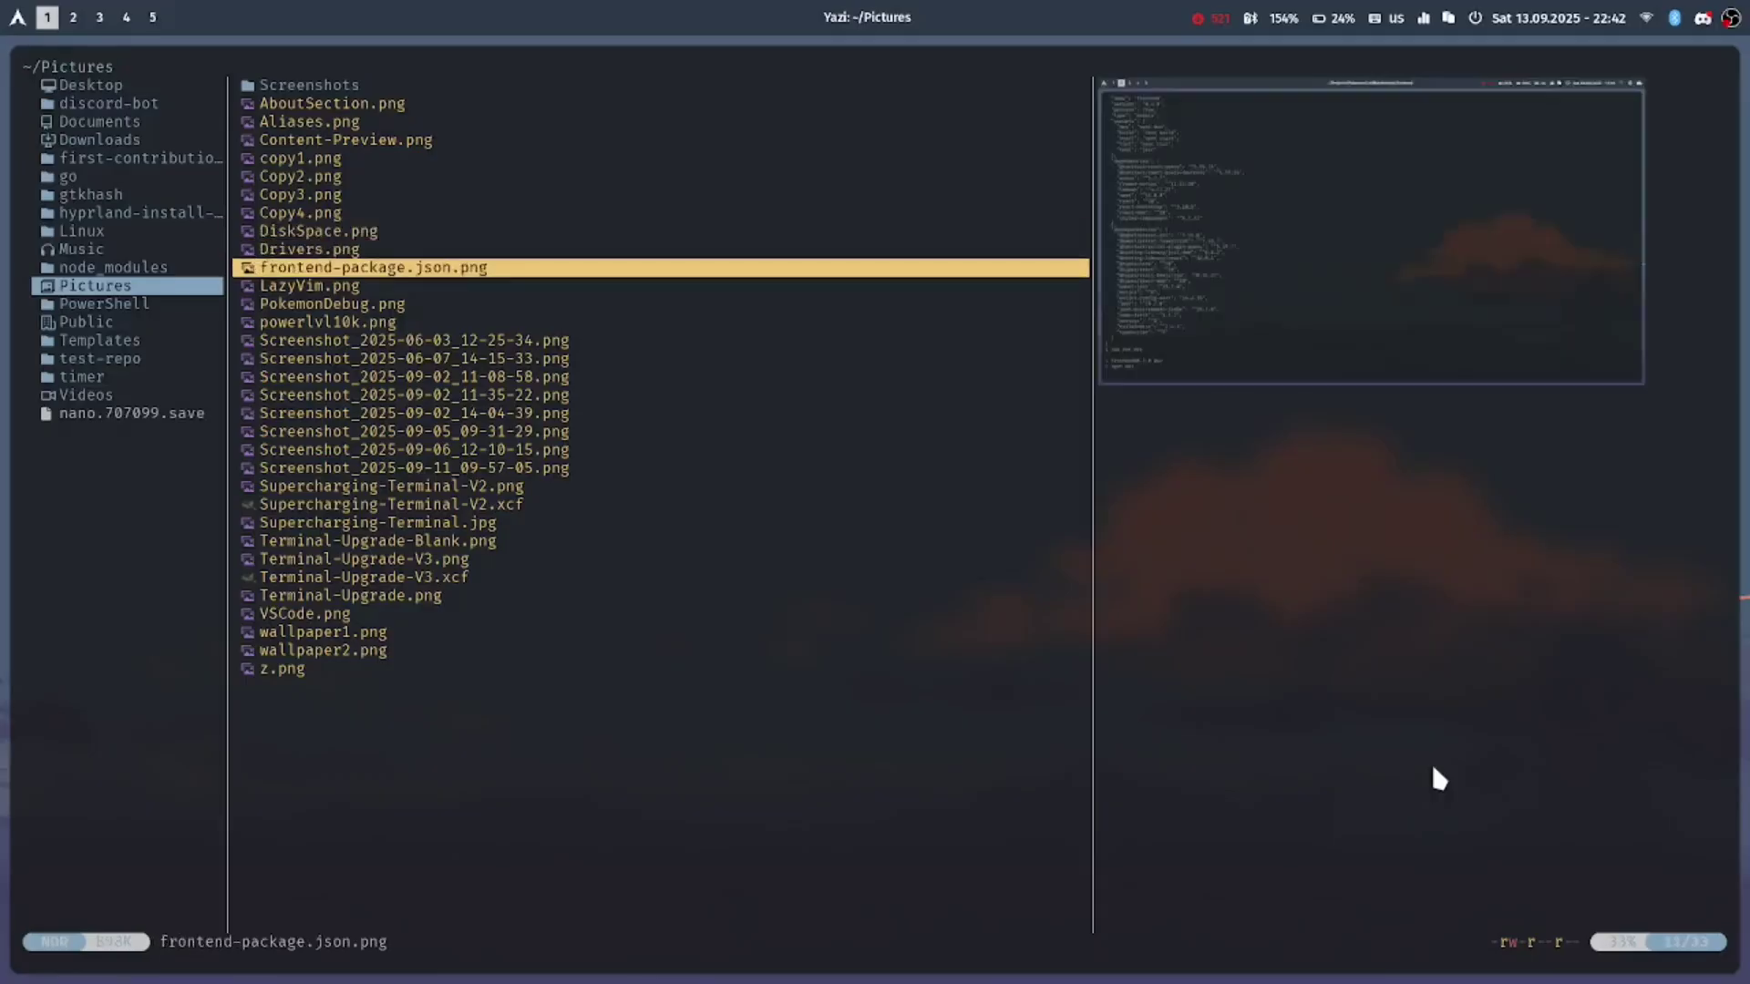
key(Down)
key(Down)
key(Down)
key(Down)
key(Down)
key(Down)
key(Down)
key(Down)
key(Down)
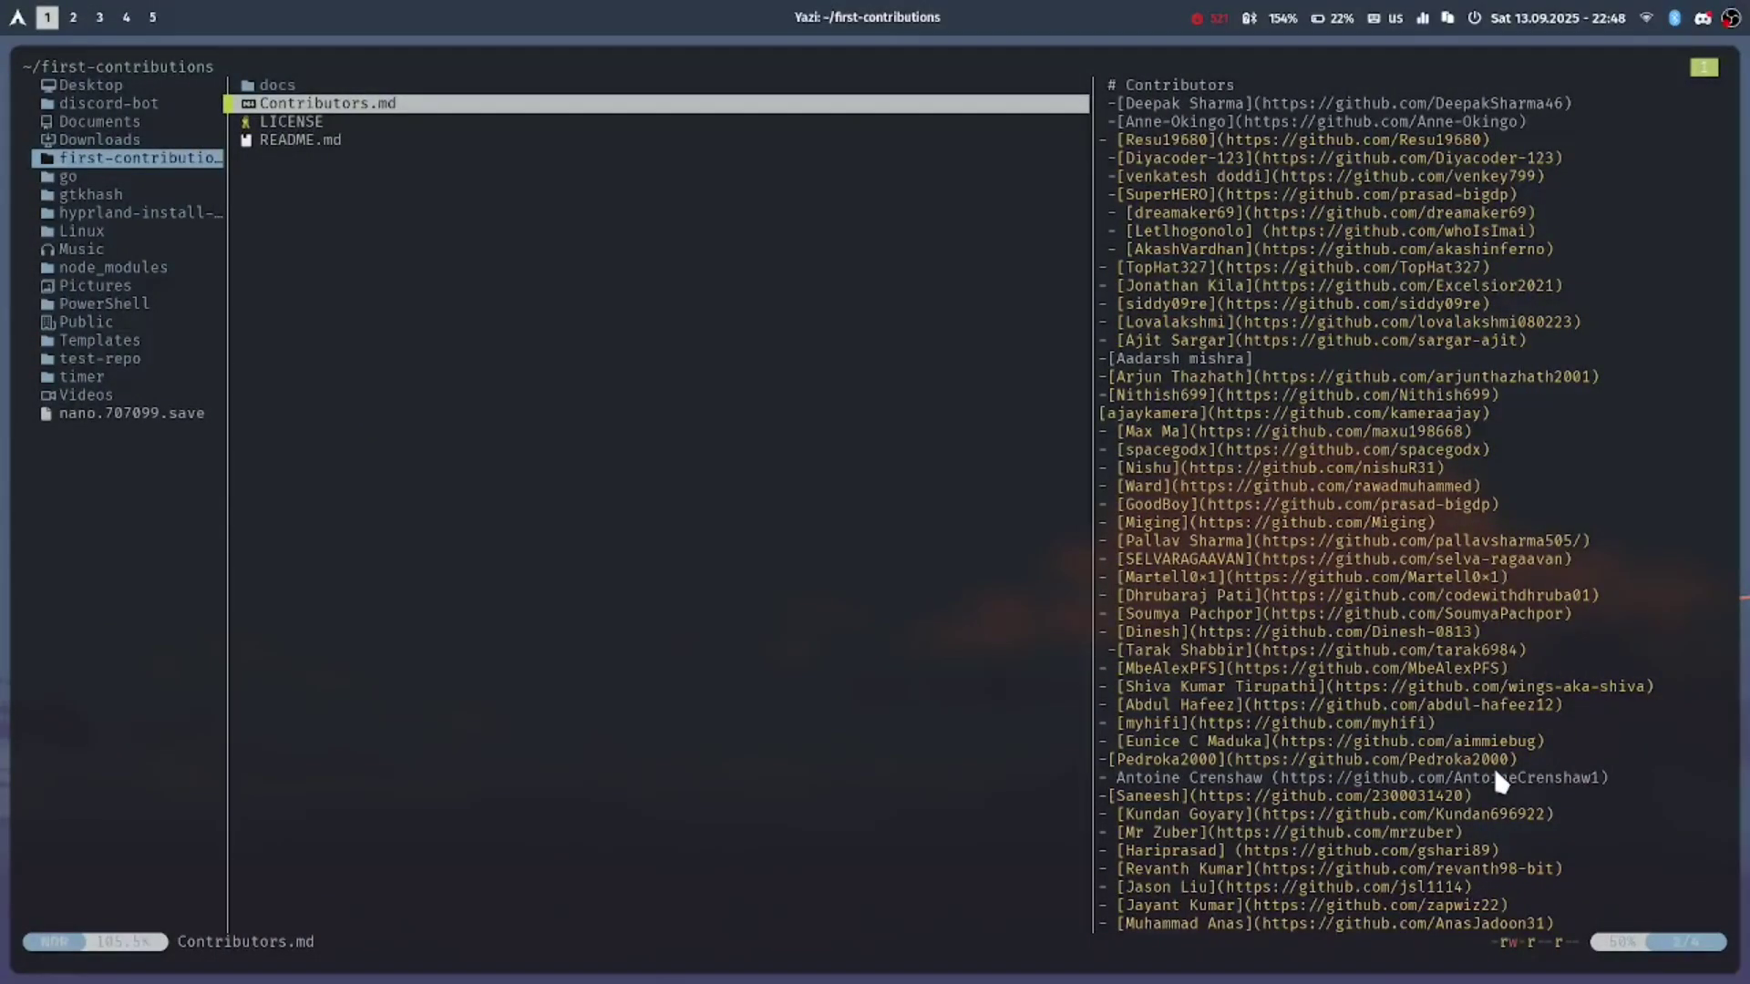
- Yank Contributors.md, LICENSE and README.md, then return home to the go folder
key(Down)
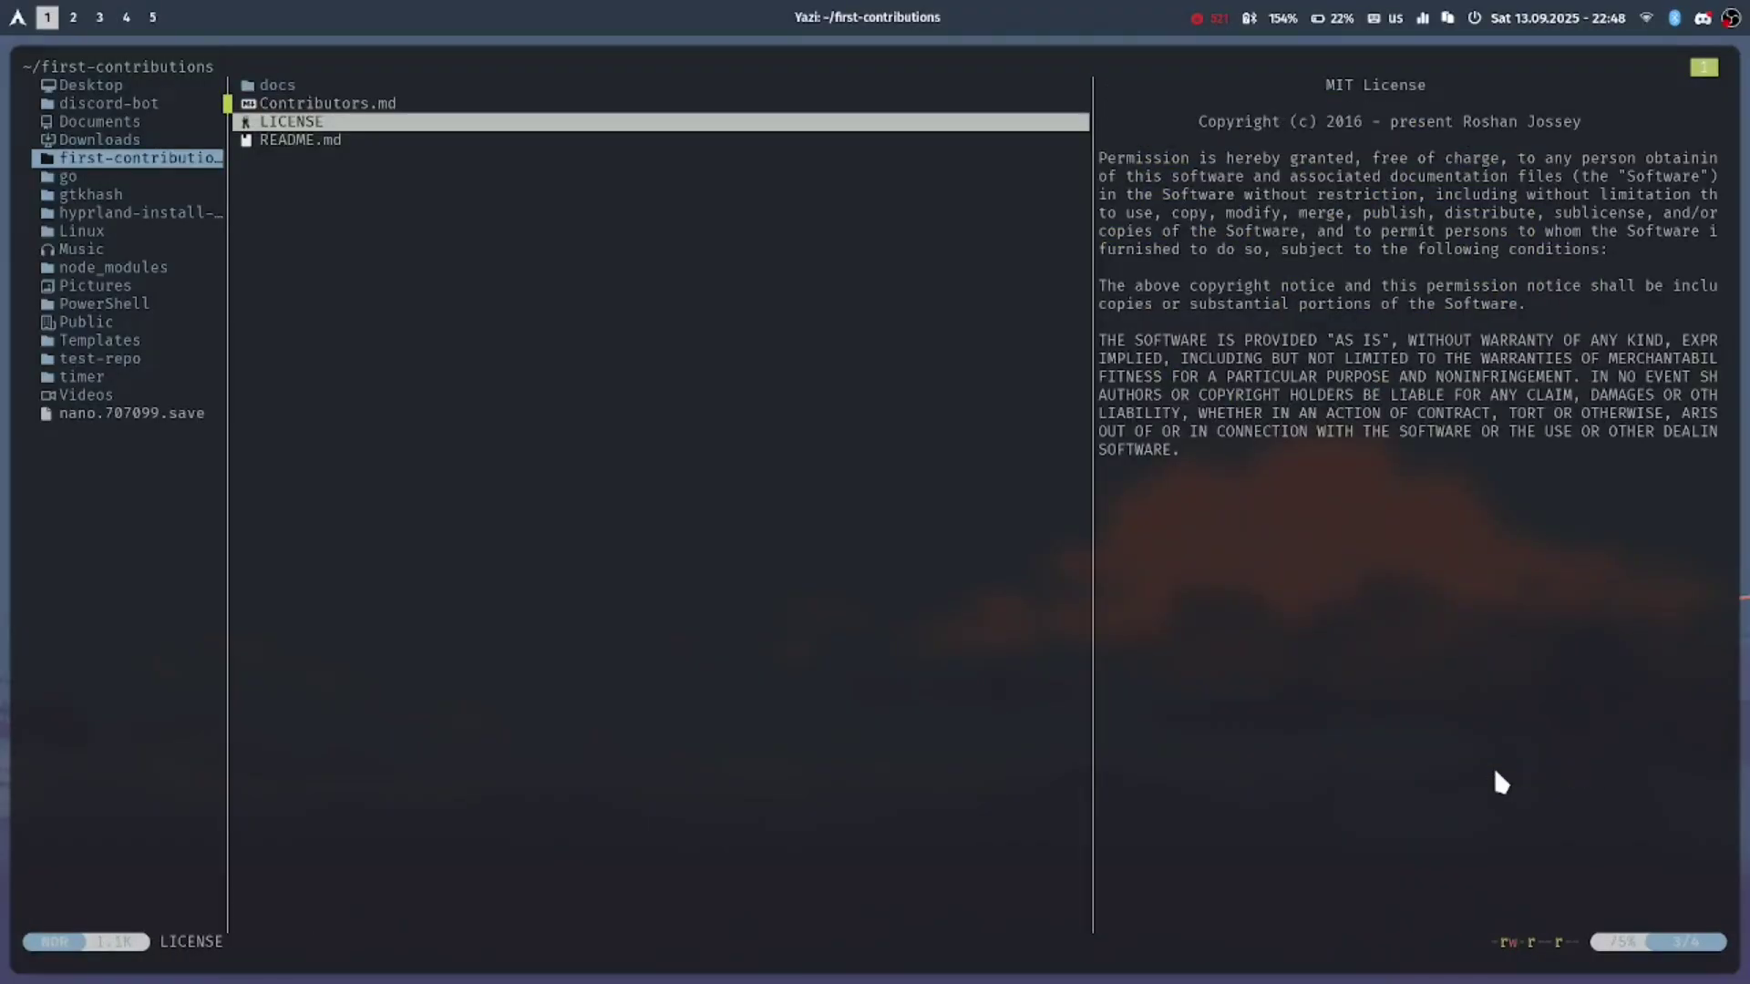
key(Down)
key(Down)
key(Down)
key(Down)
key(y)
key(h)
key(j)
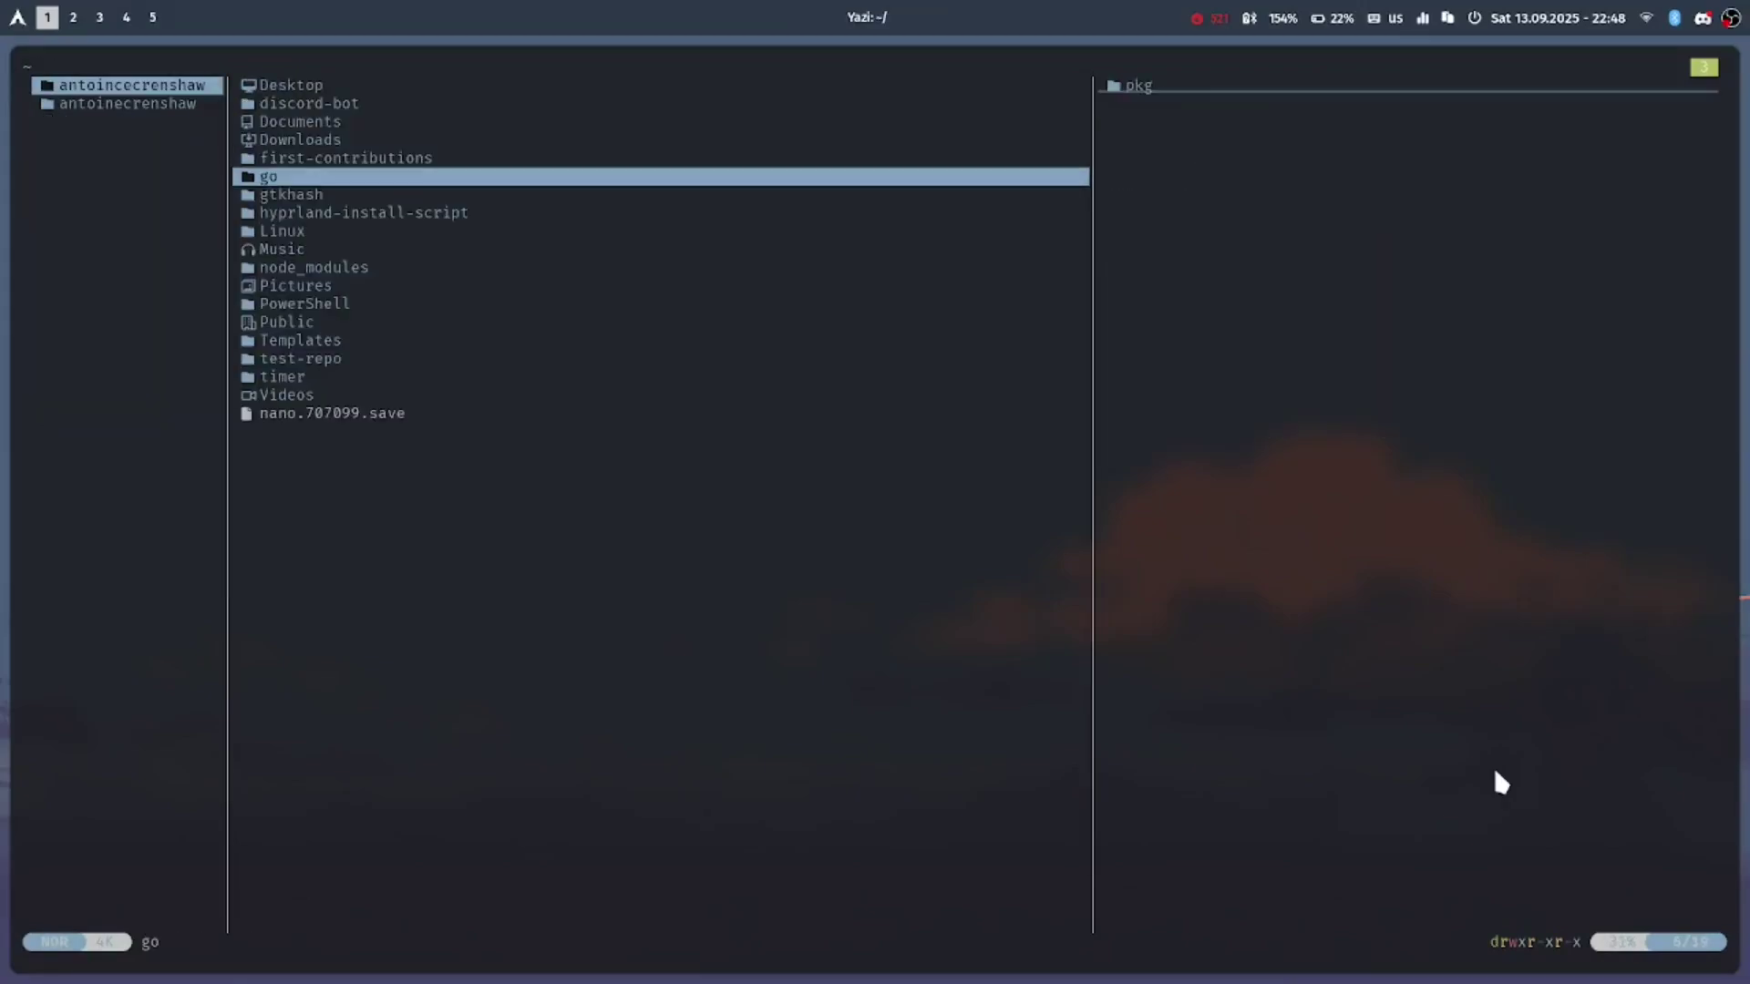
- Paste the three files into go and request permanent deletion of README.md
key(l)
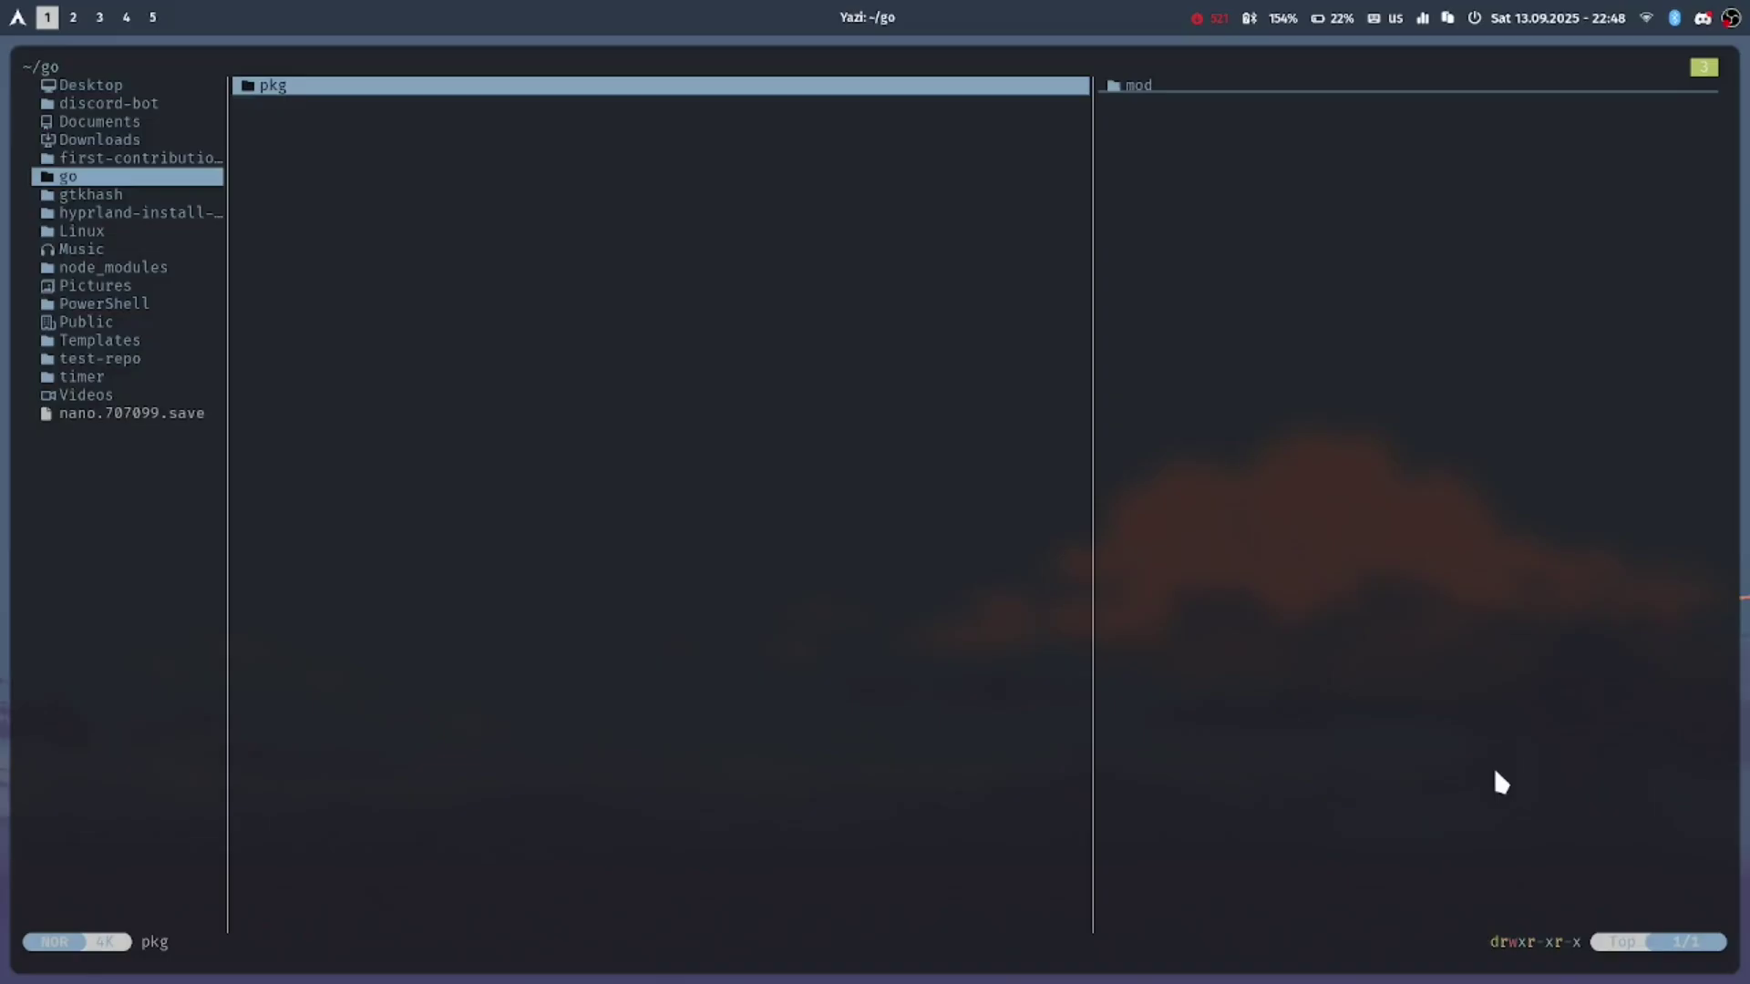
key(p)
key(j)
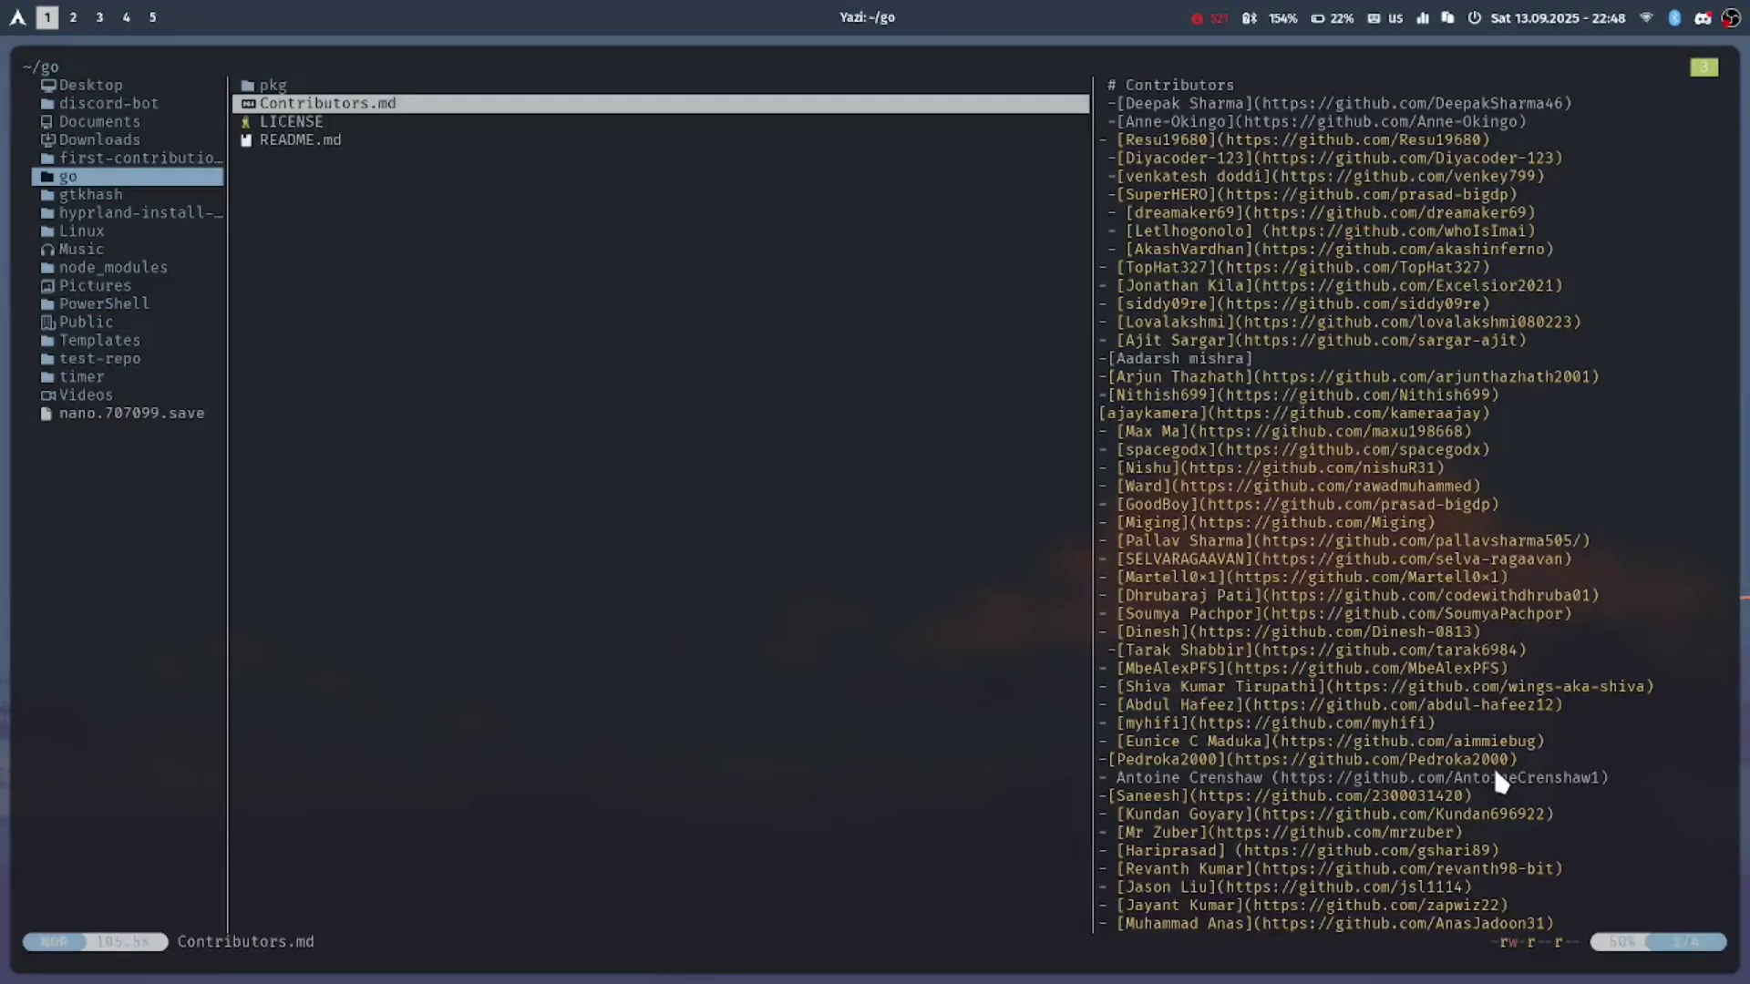
key(j)
key(j)
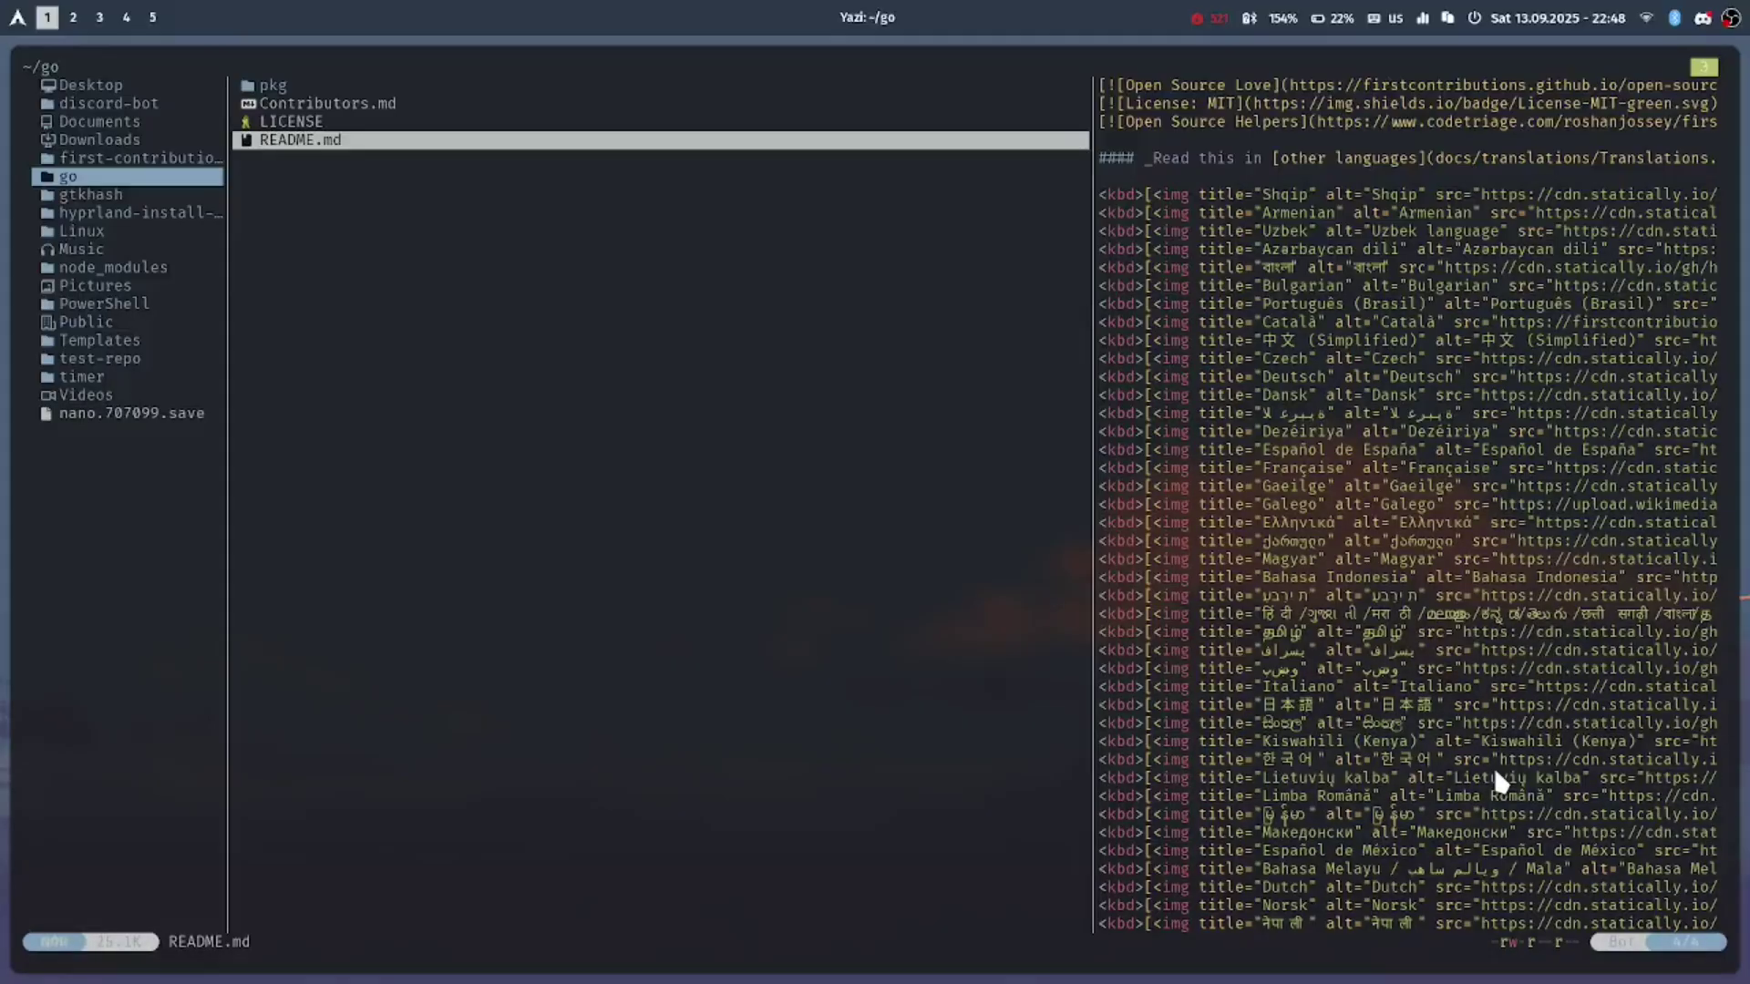
key(shift+d)
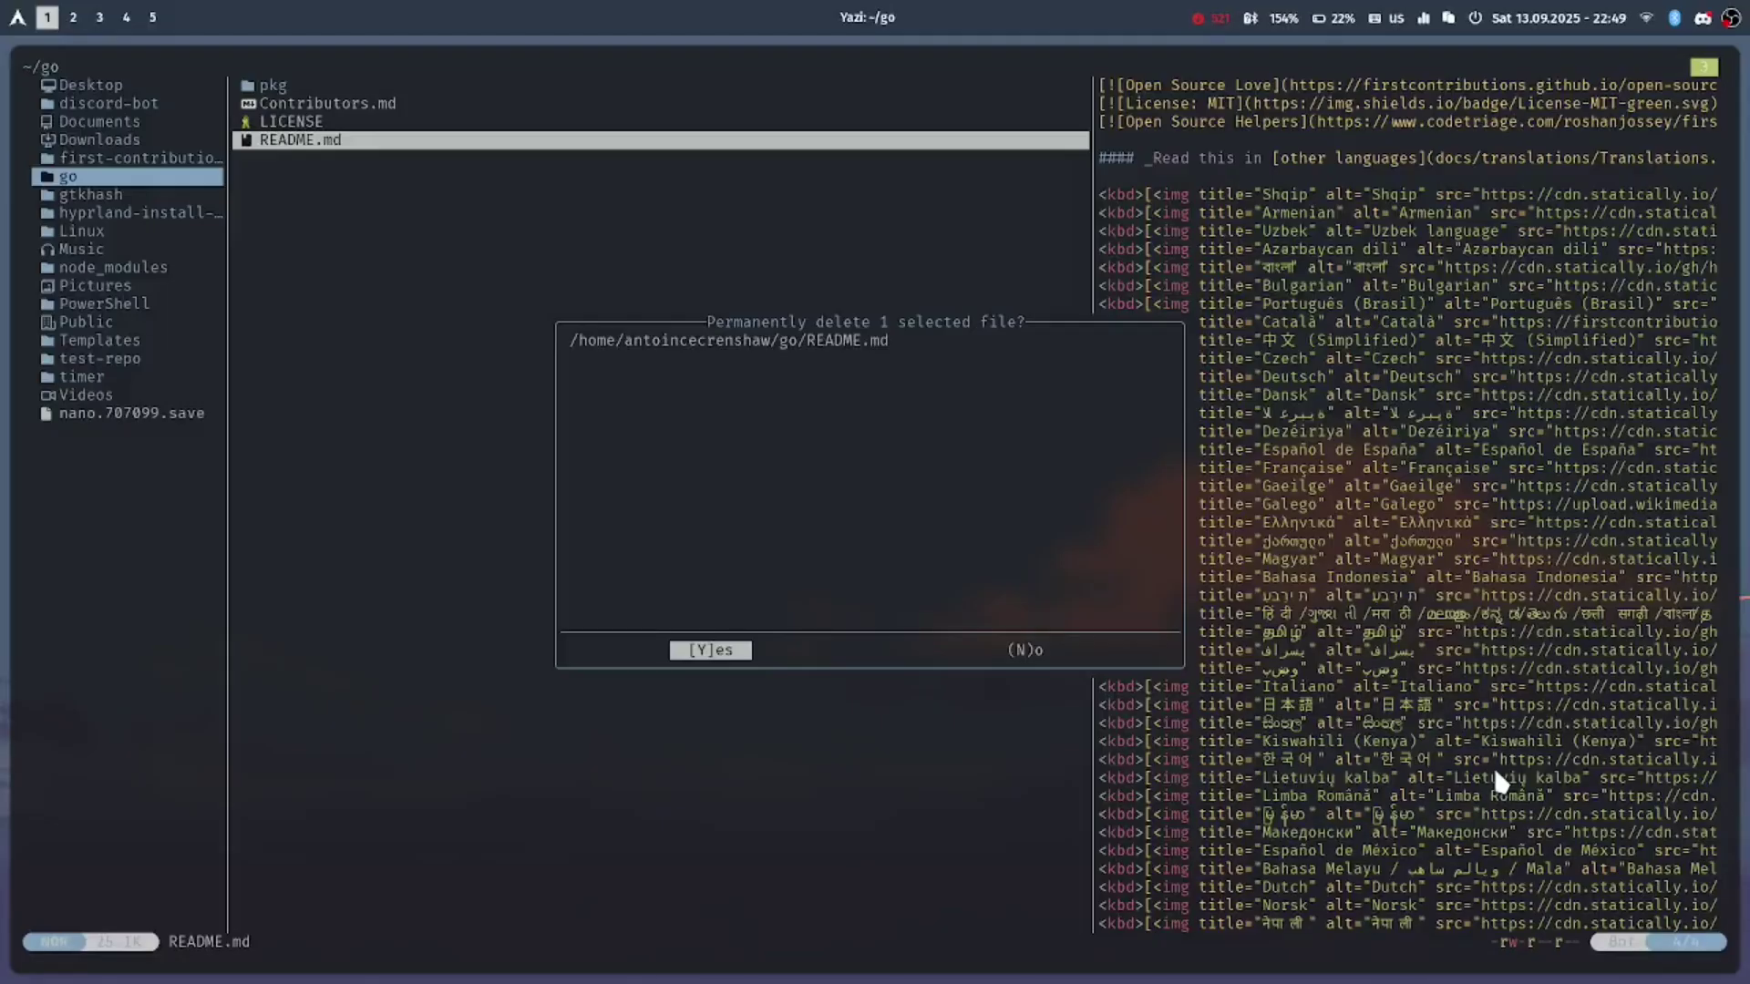
- Permanently delete README.md, LICENSE and Contributors.md, declining the trash prompt
key(y)
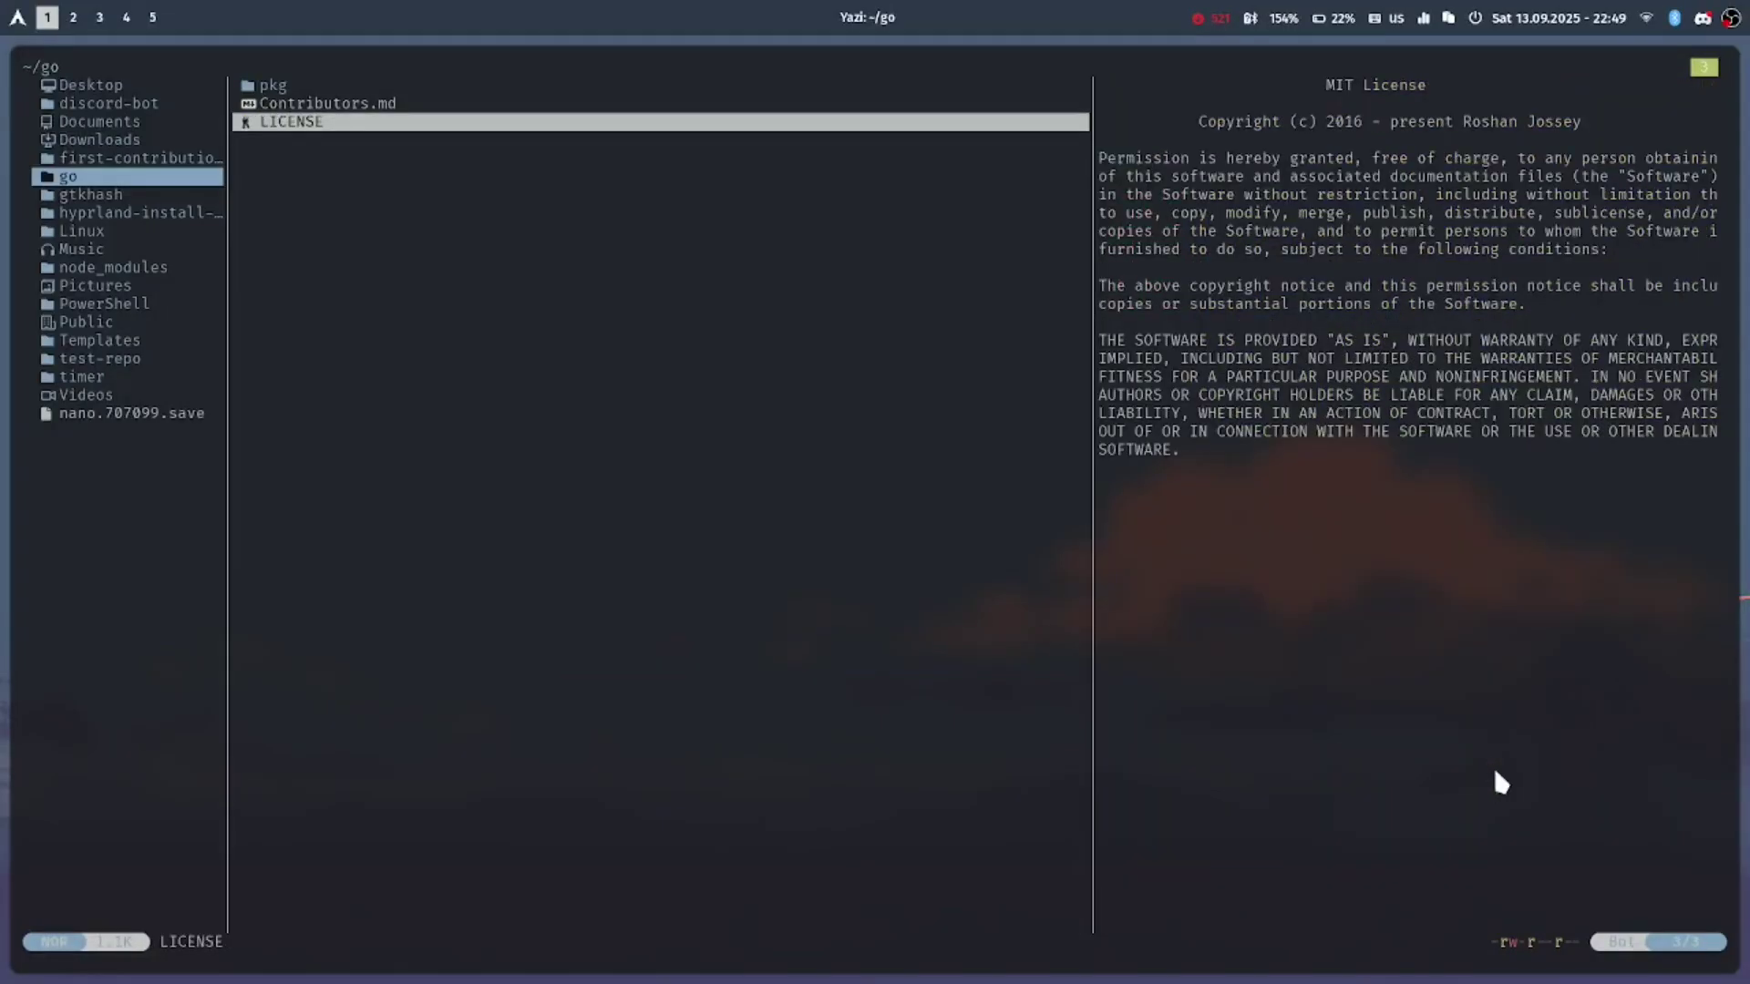
key(shift+d)
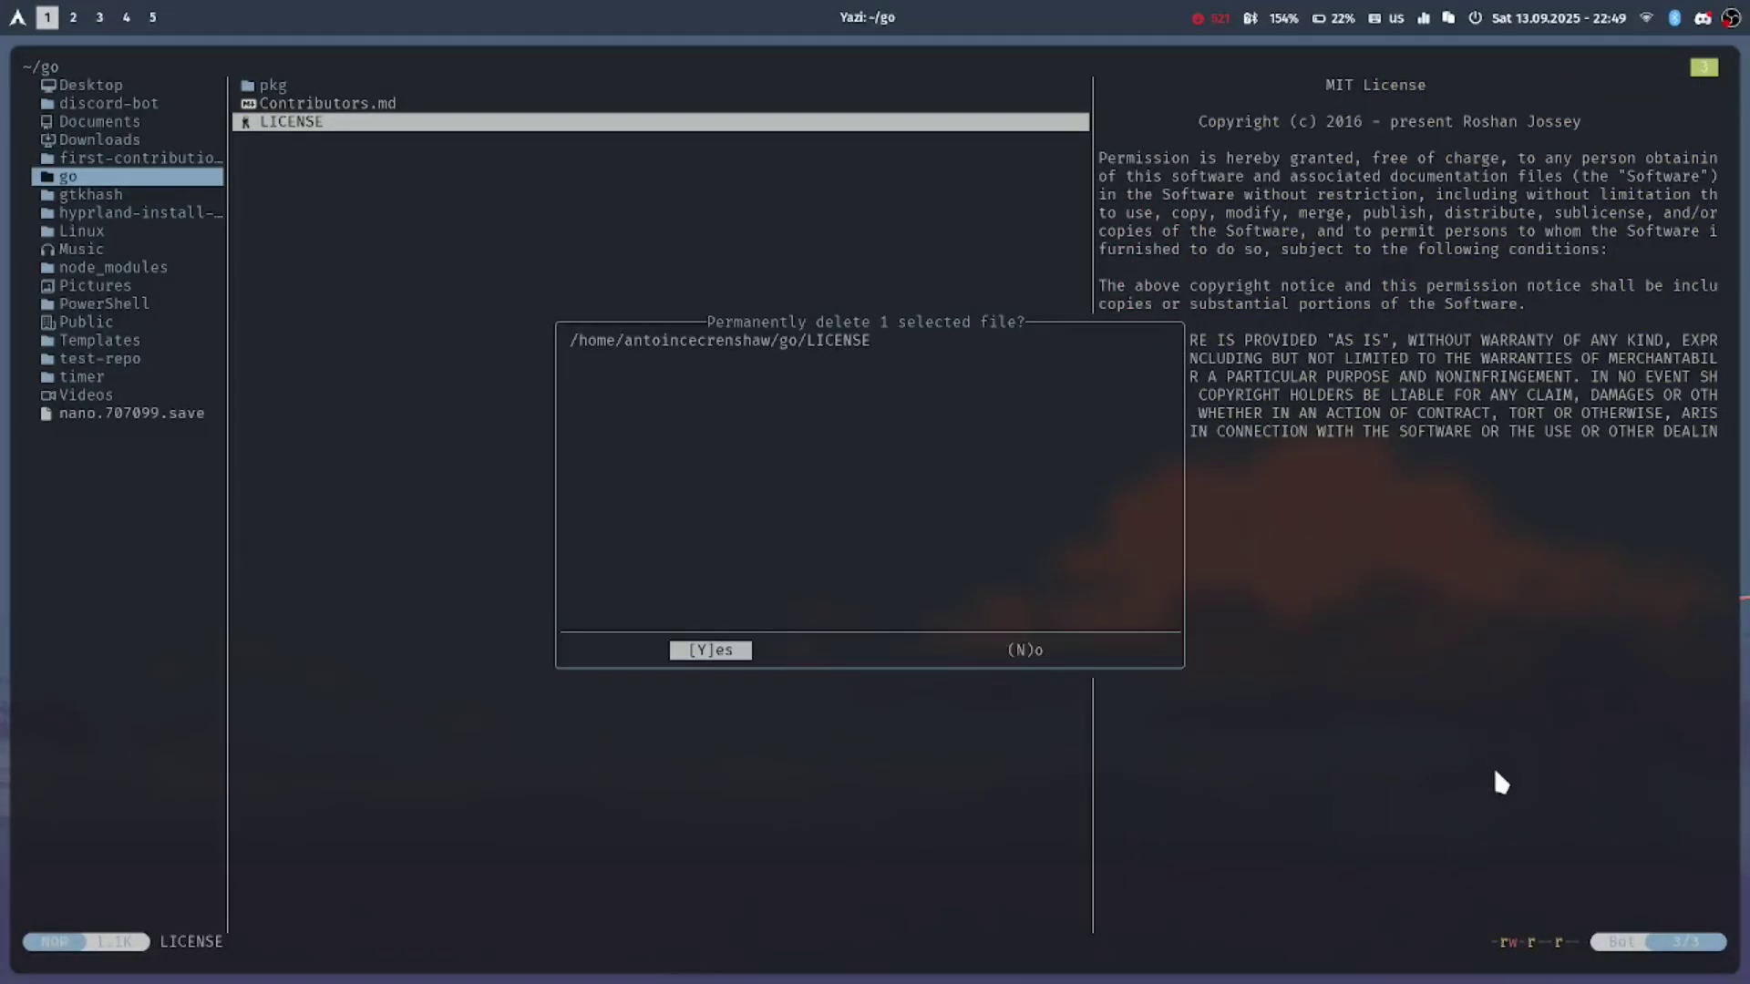
key(y)
key(d)
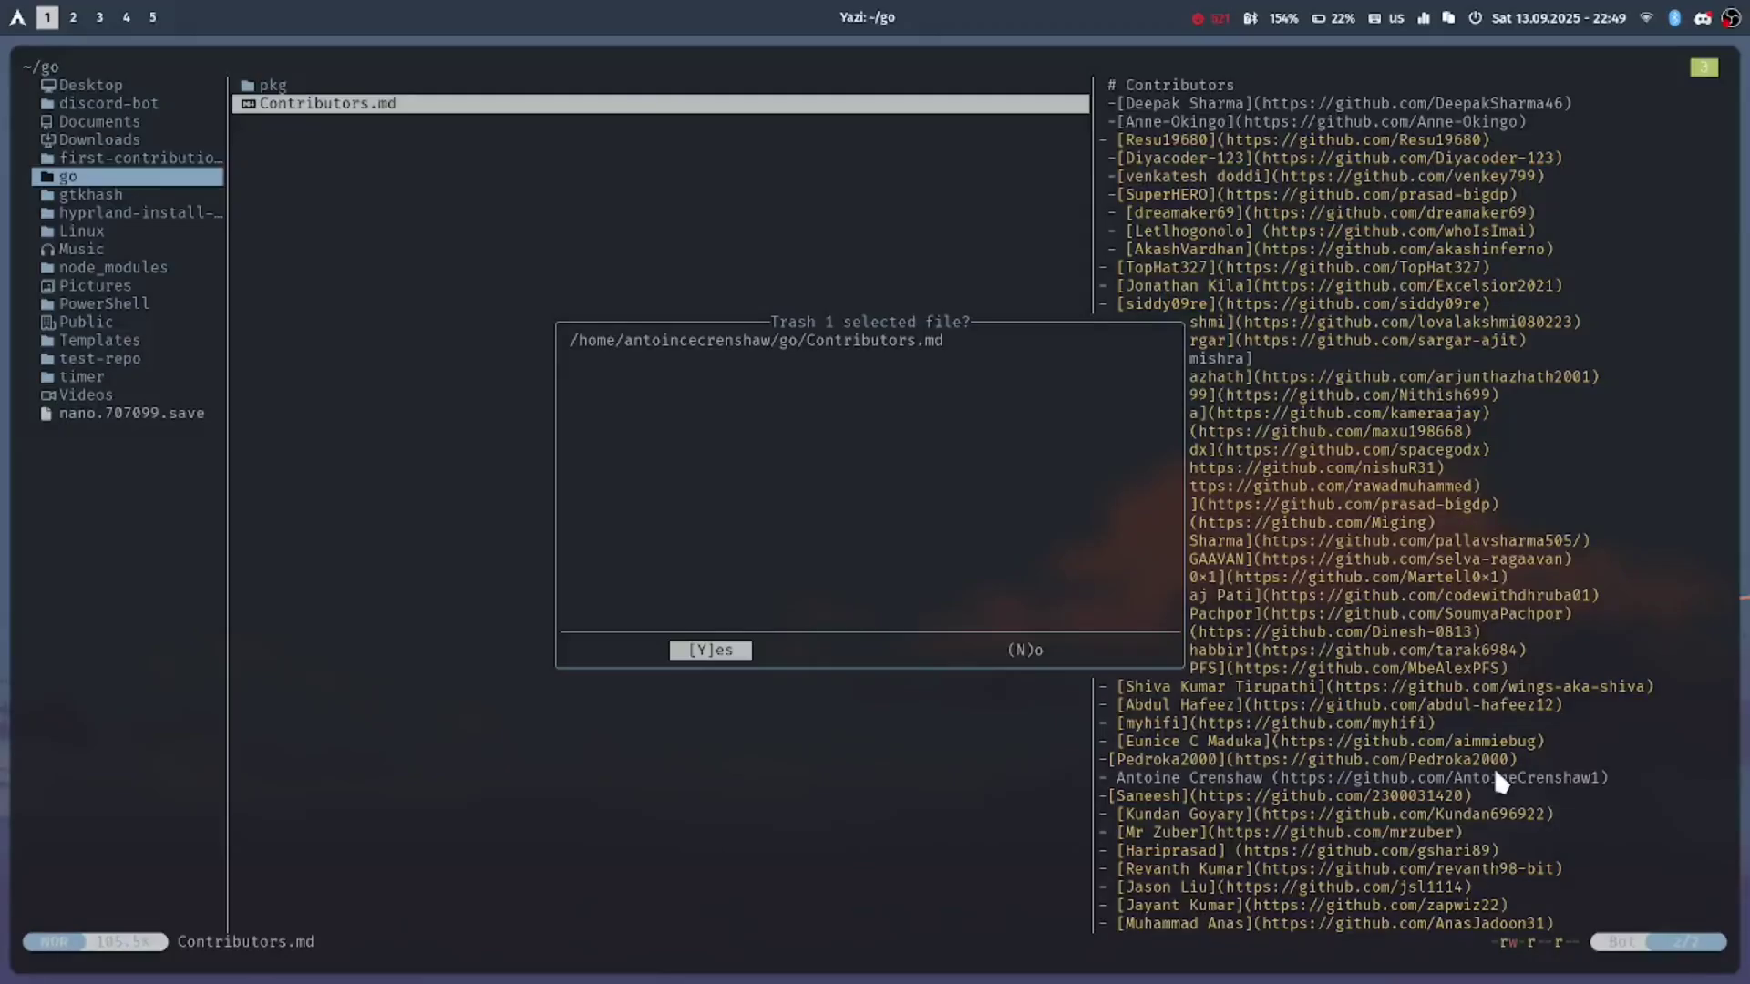
key(n)
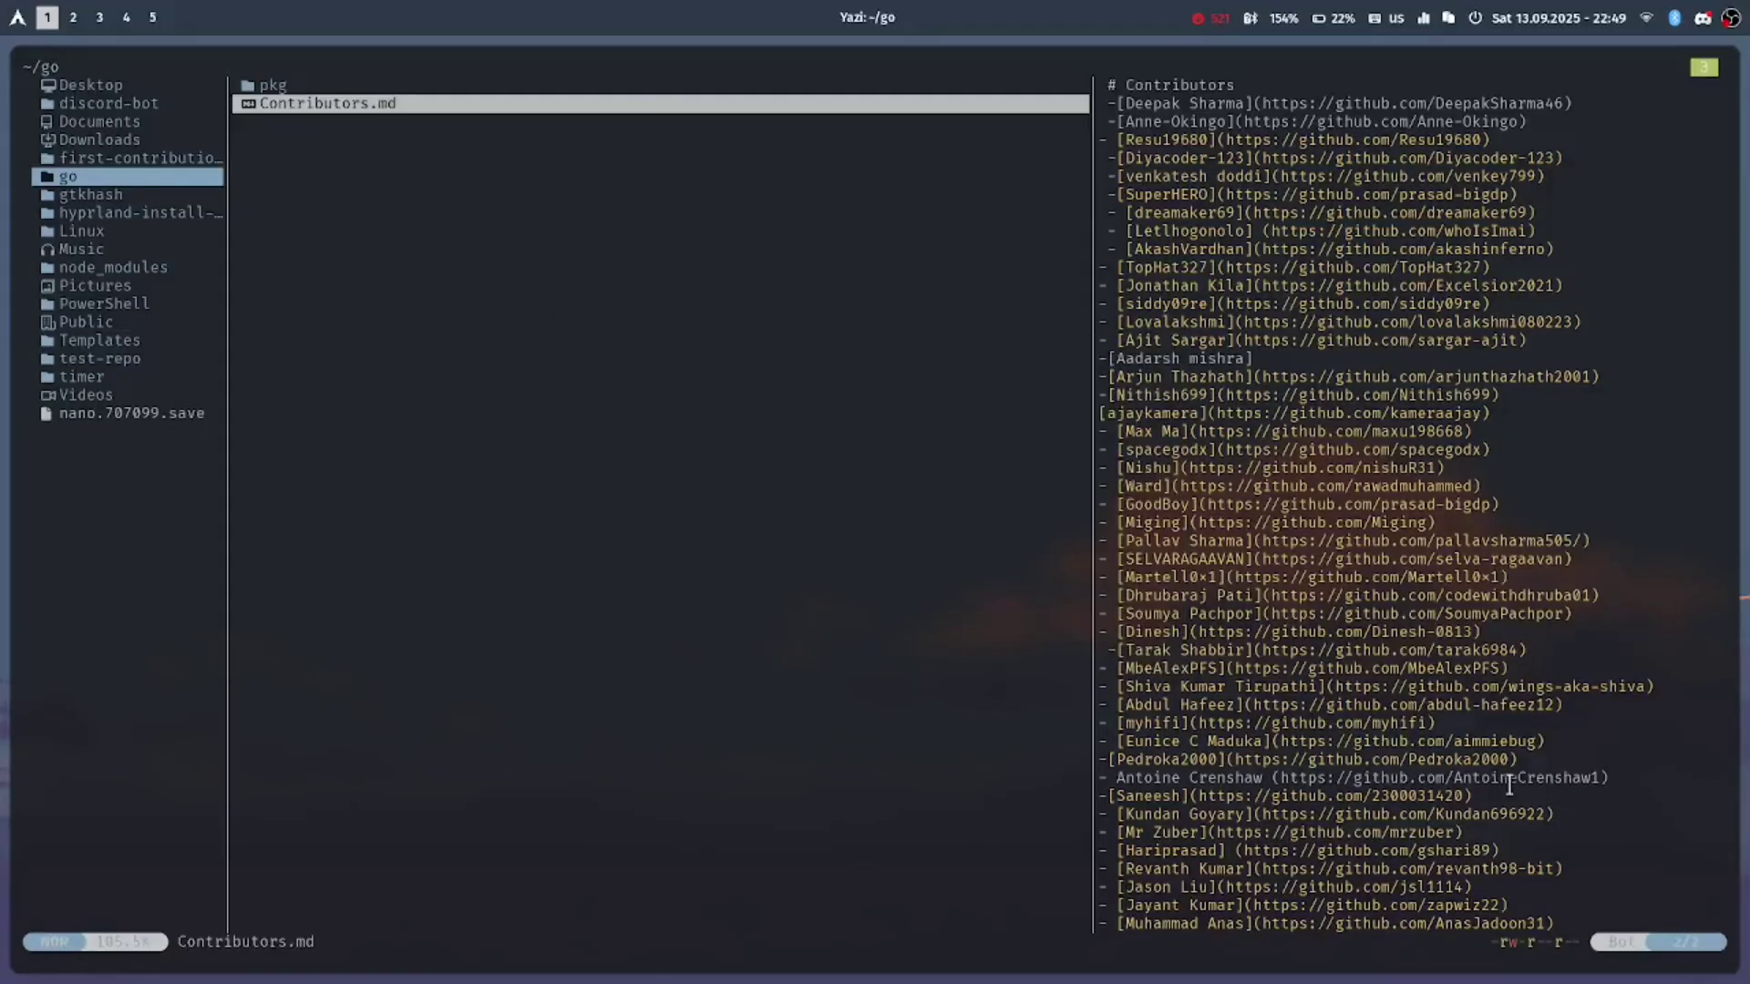
key(shift+d)
key(y)
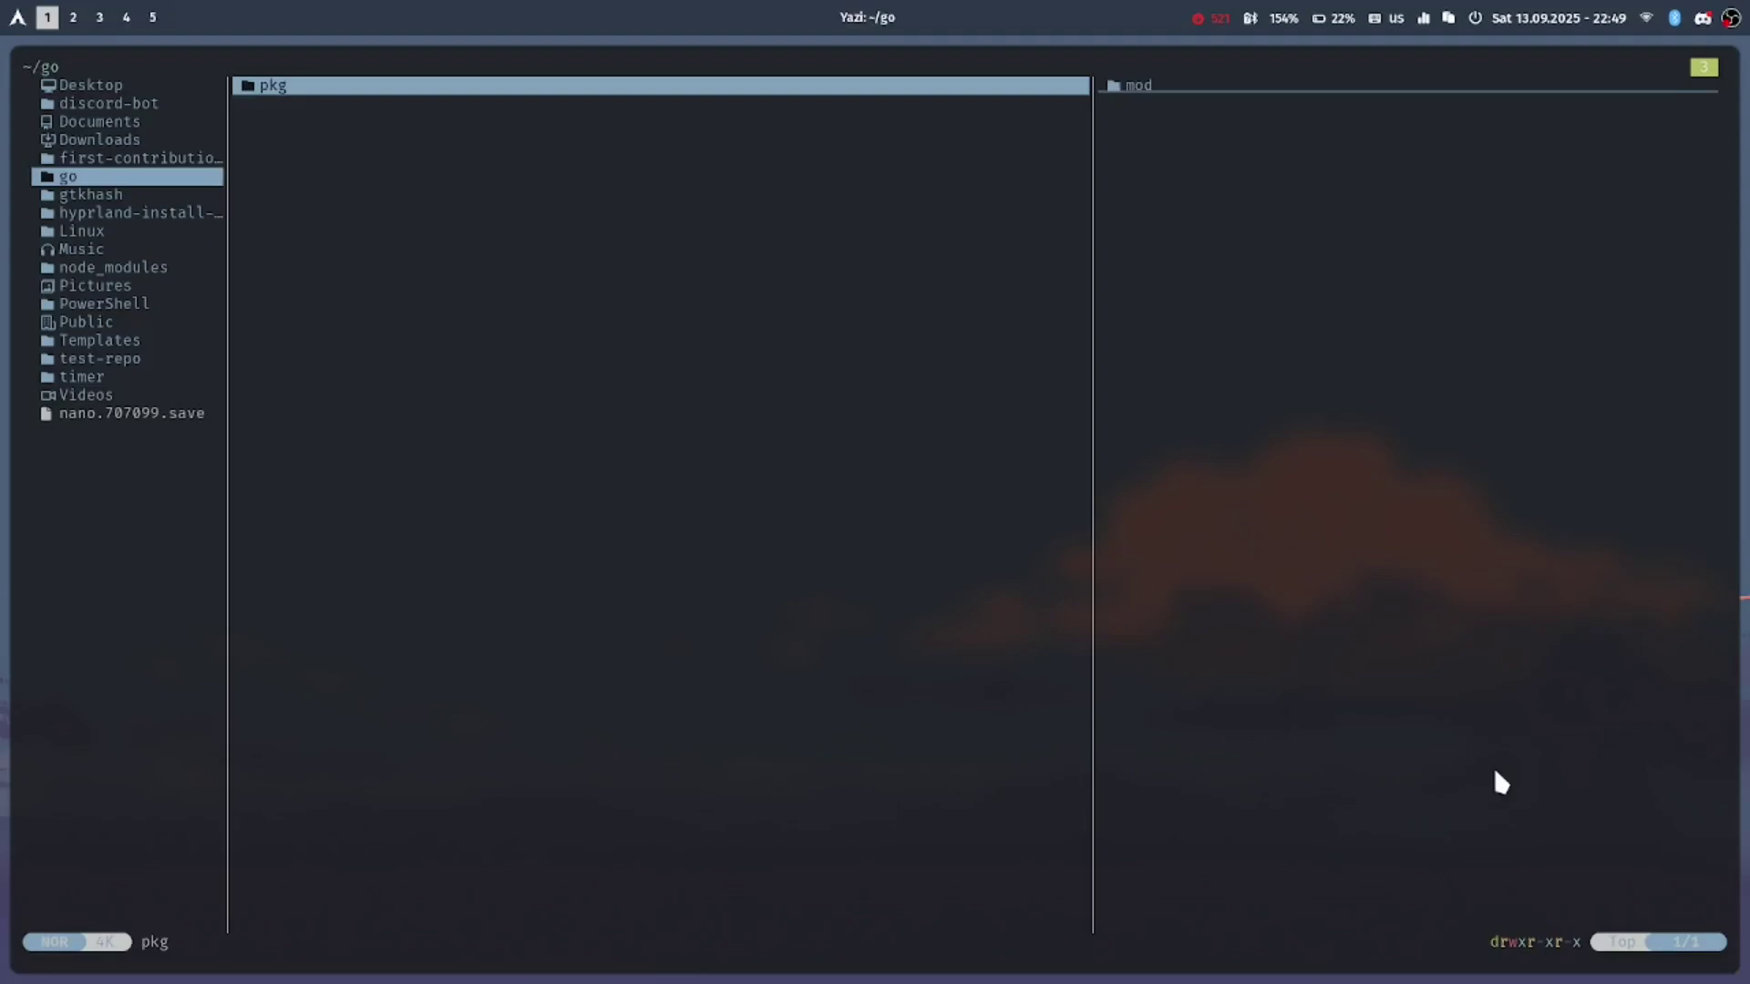
- Create an empty file named example.md in the go folder and select it
key(a)
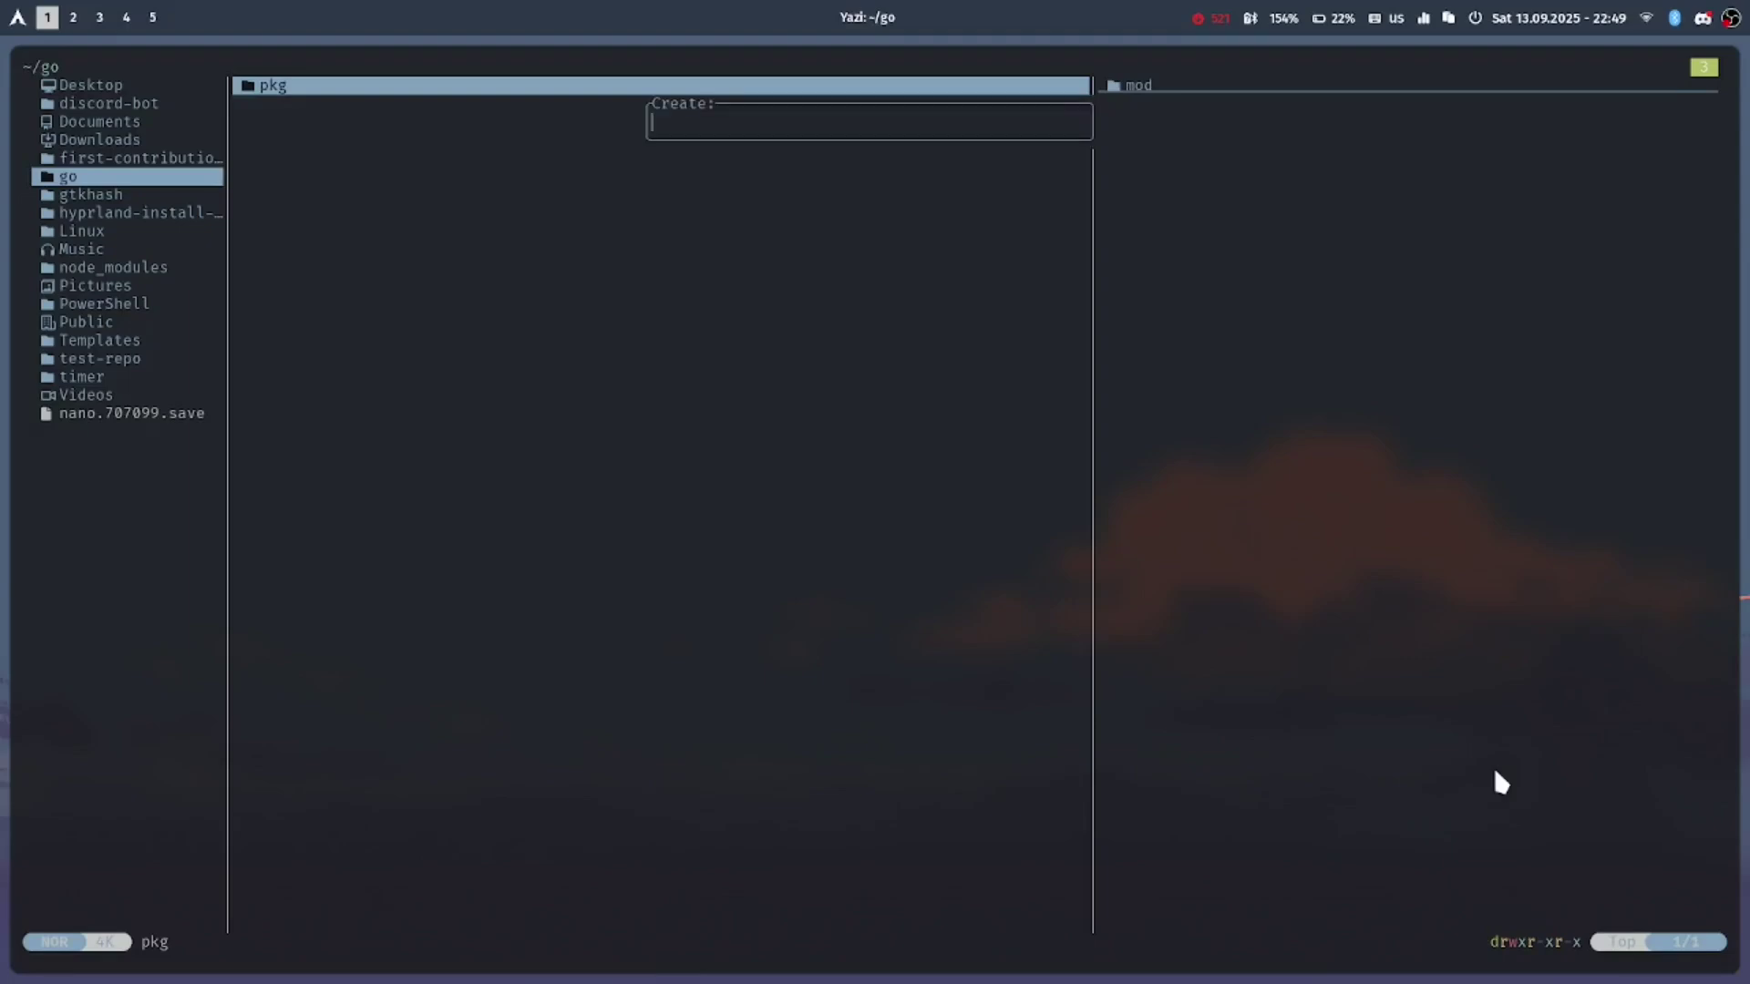
text(ex)
text(ample.d)
text(m)
key(Return)
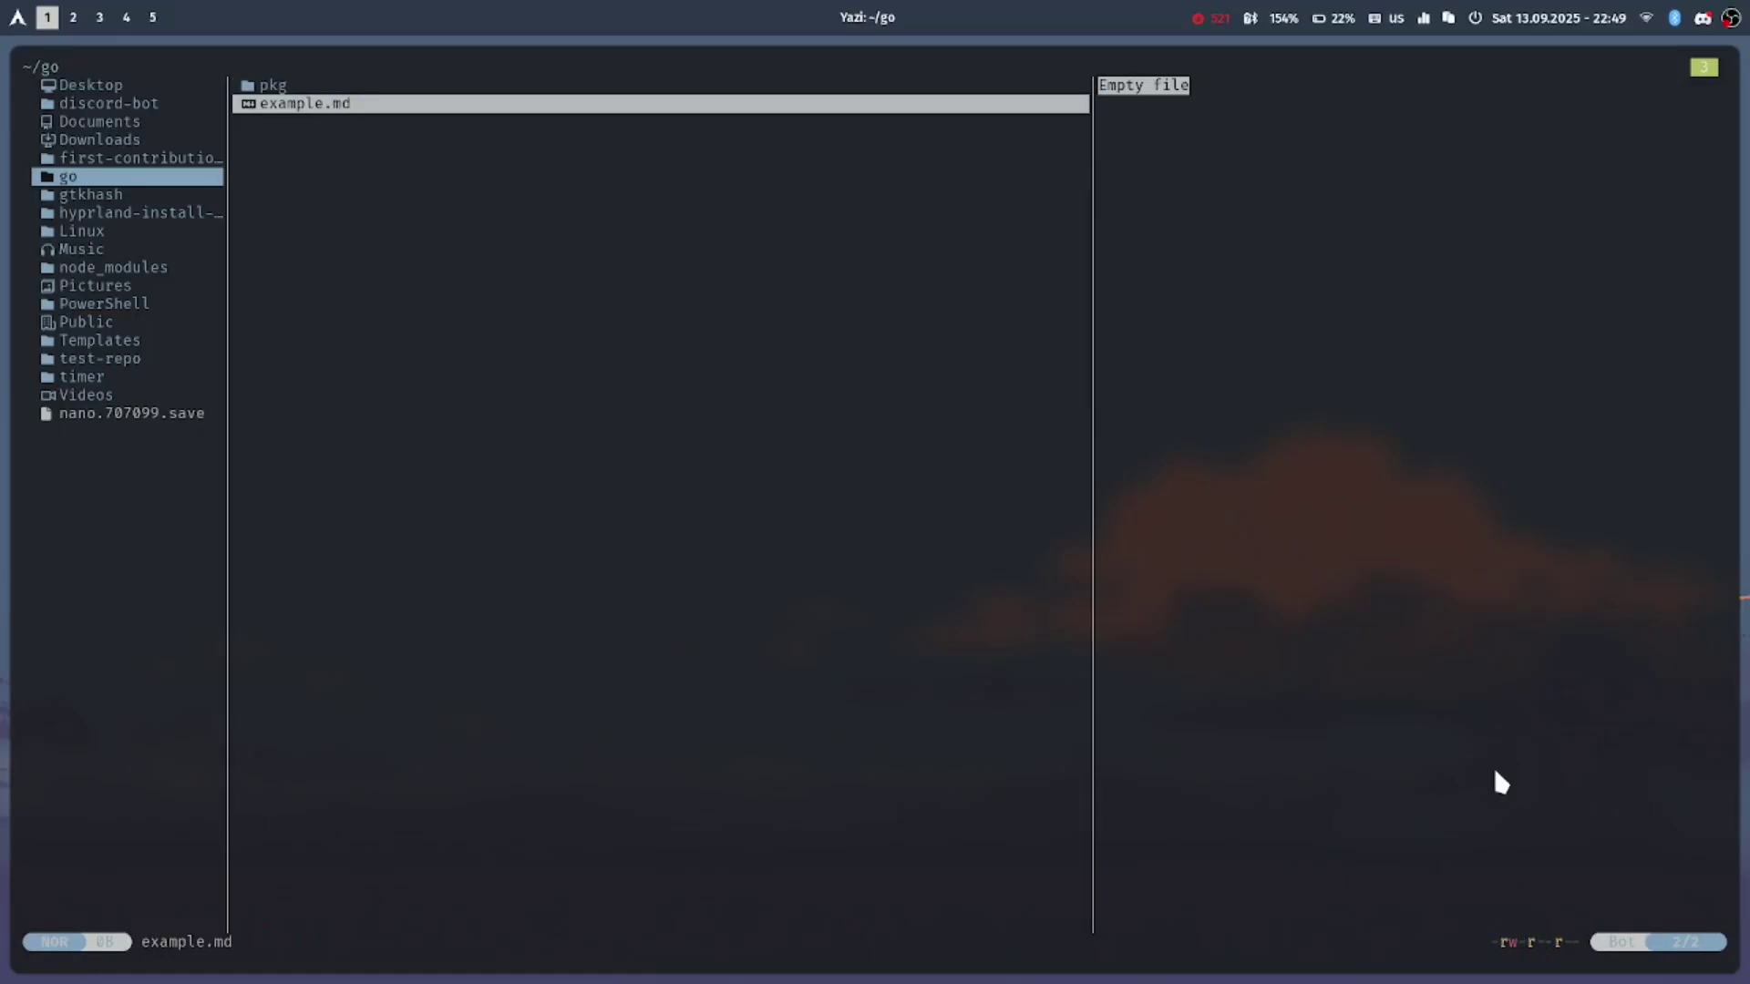
key(j)
- Write 'Hello' into example.md in nano and save it
key(Return)
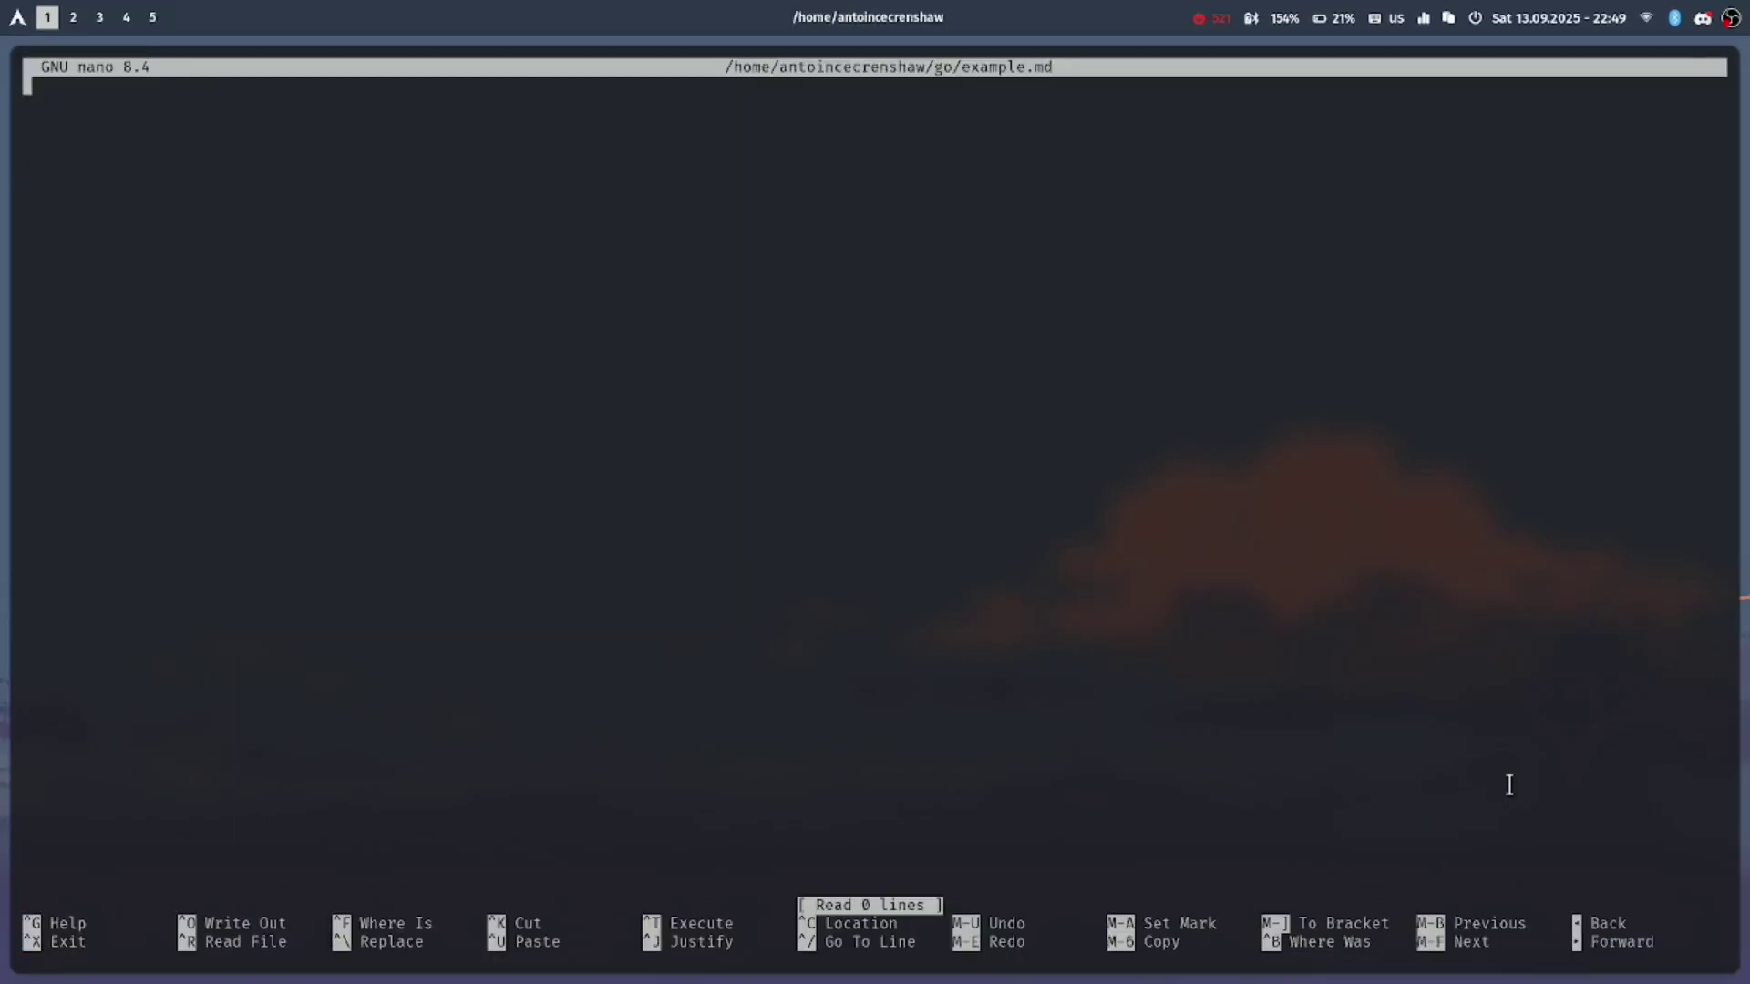
text(Hello)
key(ctrl+x)
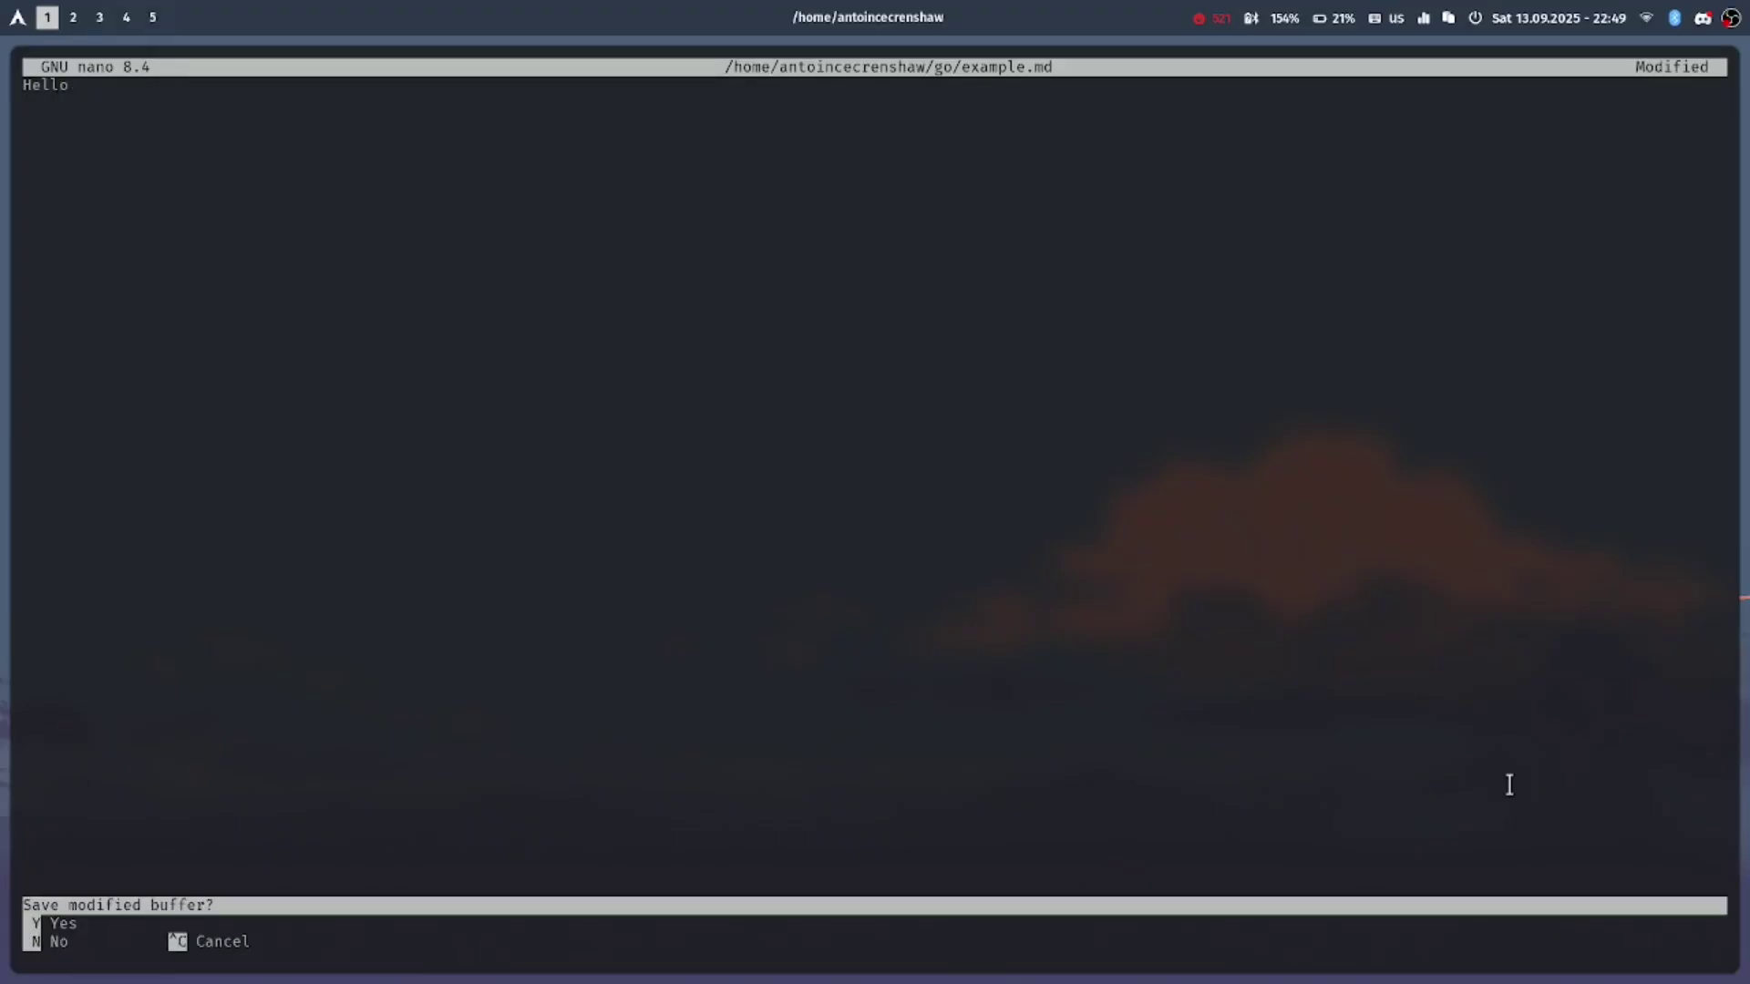
key(y)
key(Return)
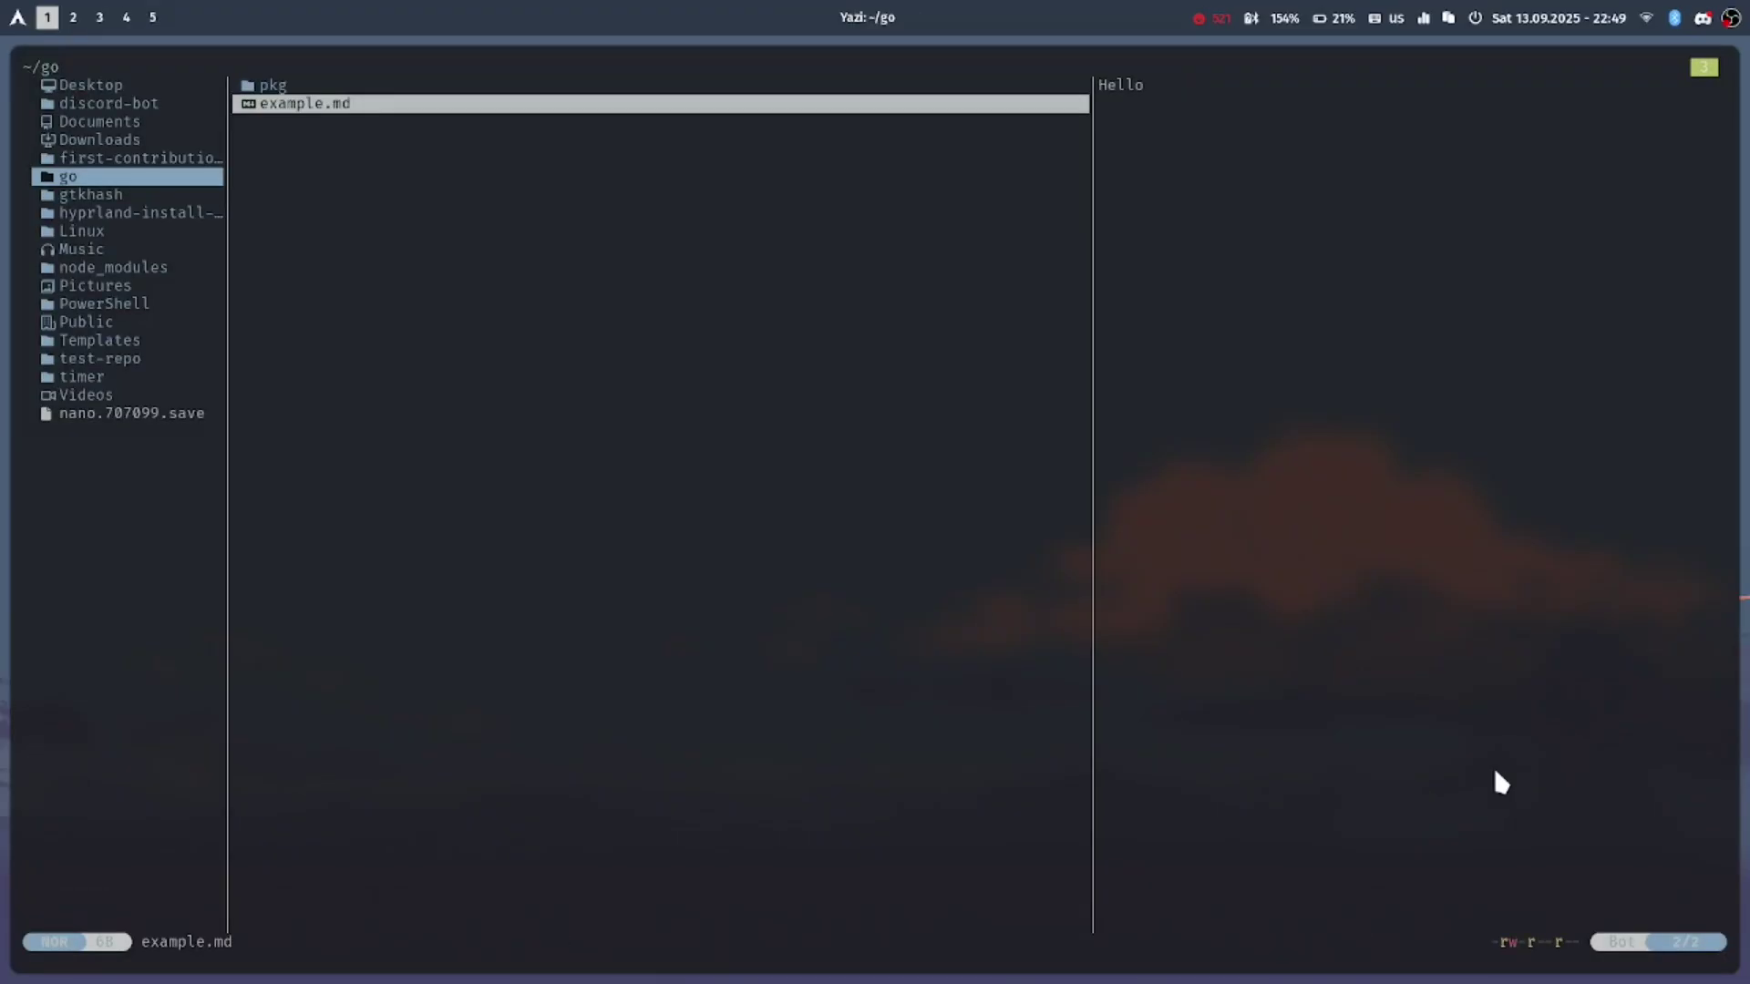
- Reopen example.md, add an 'x', and quit nano without saving it
key(Return)
text(x)
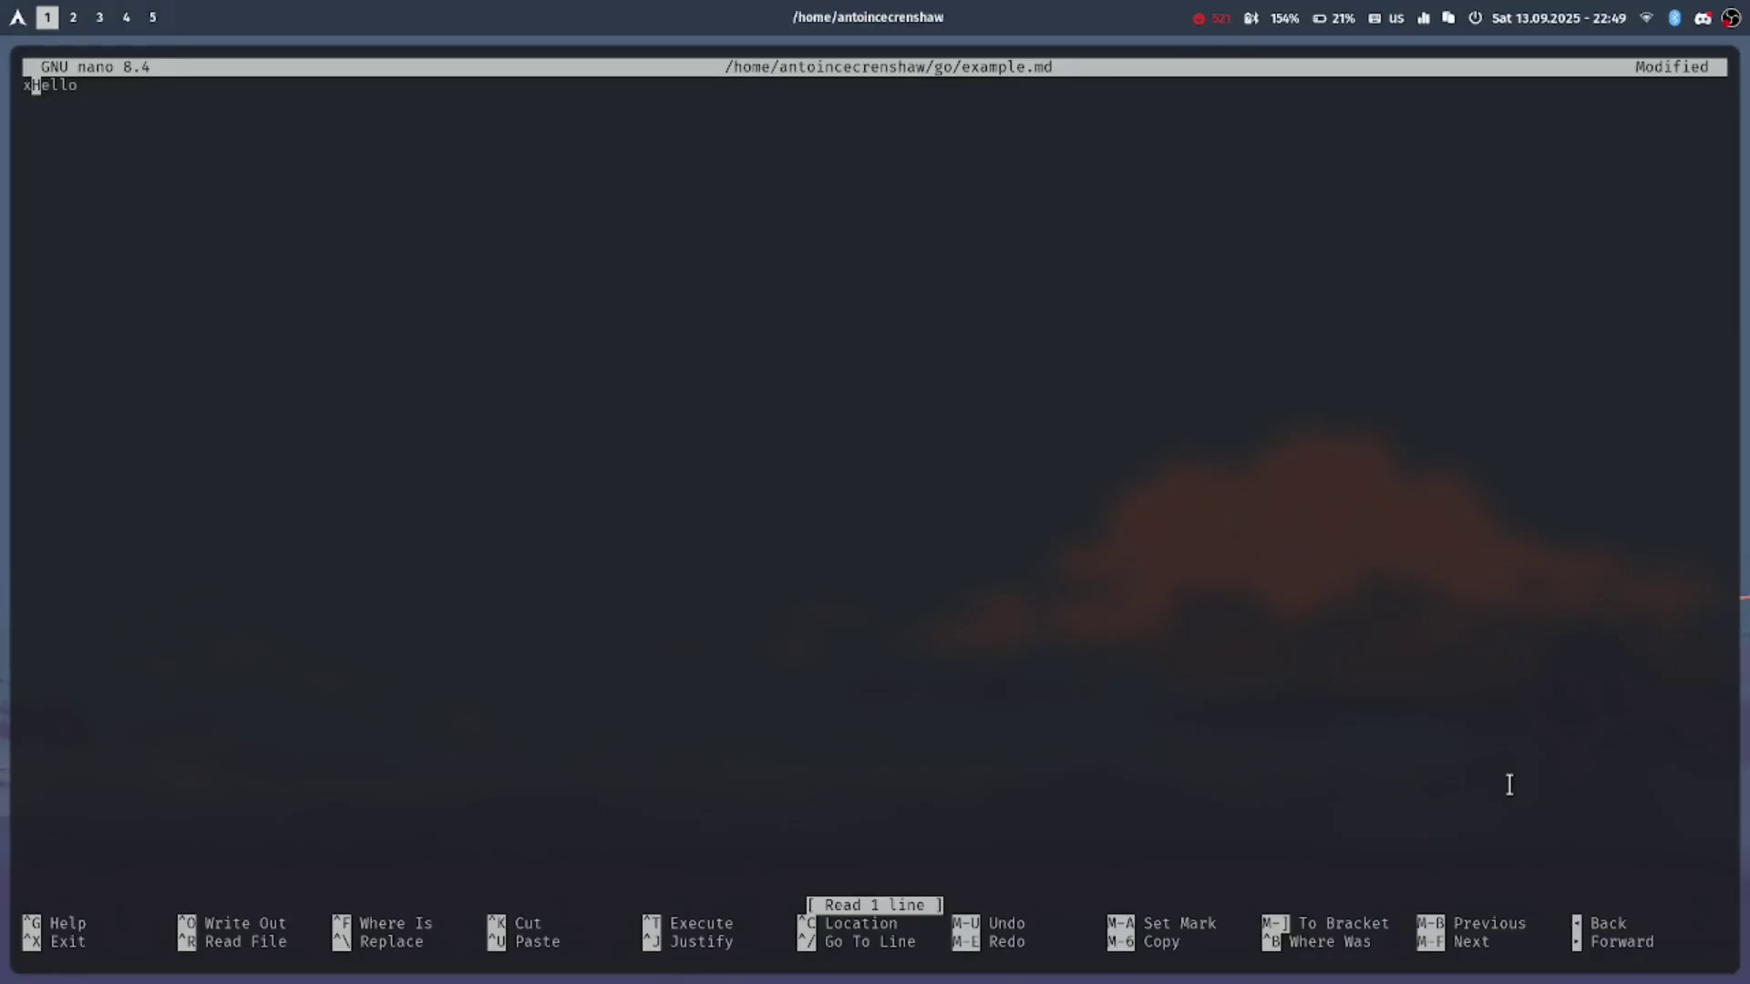
key(ctrl+x)
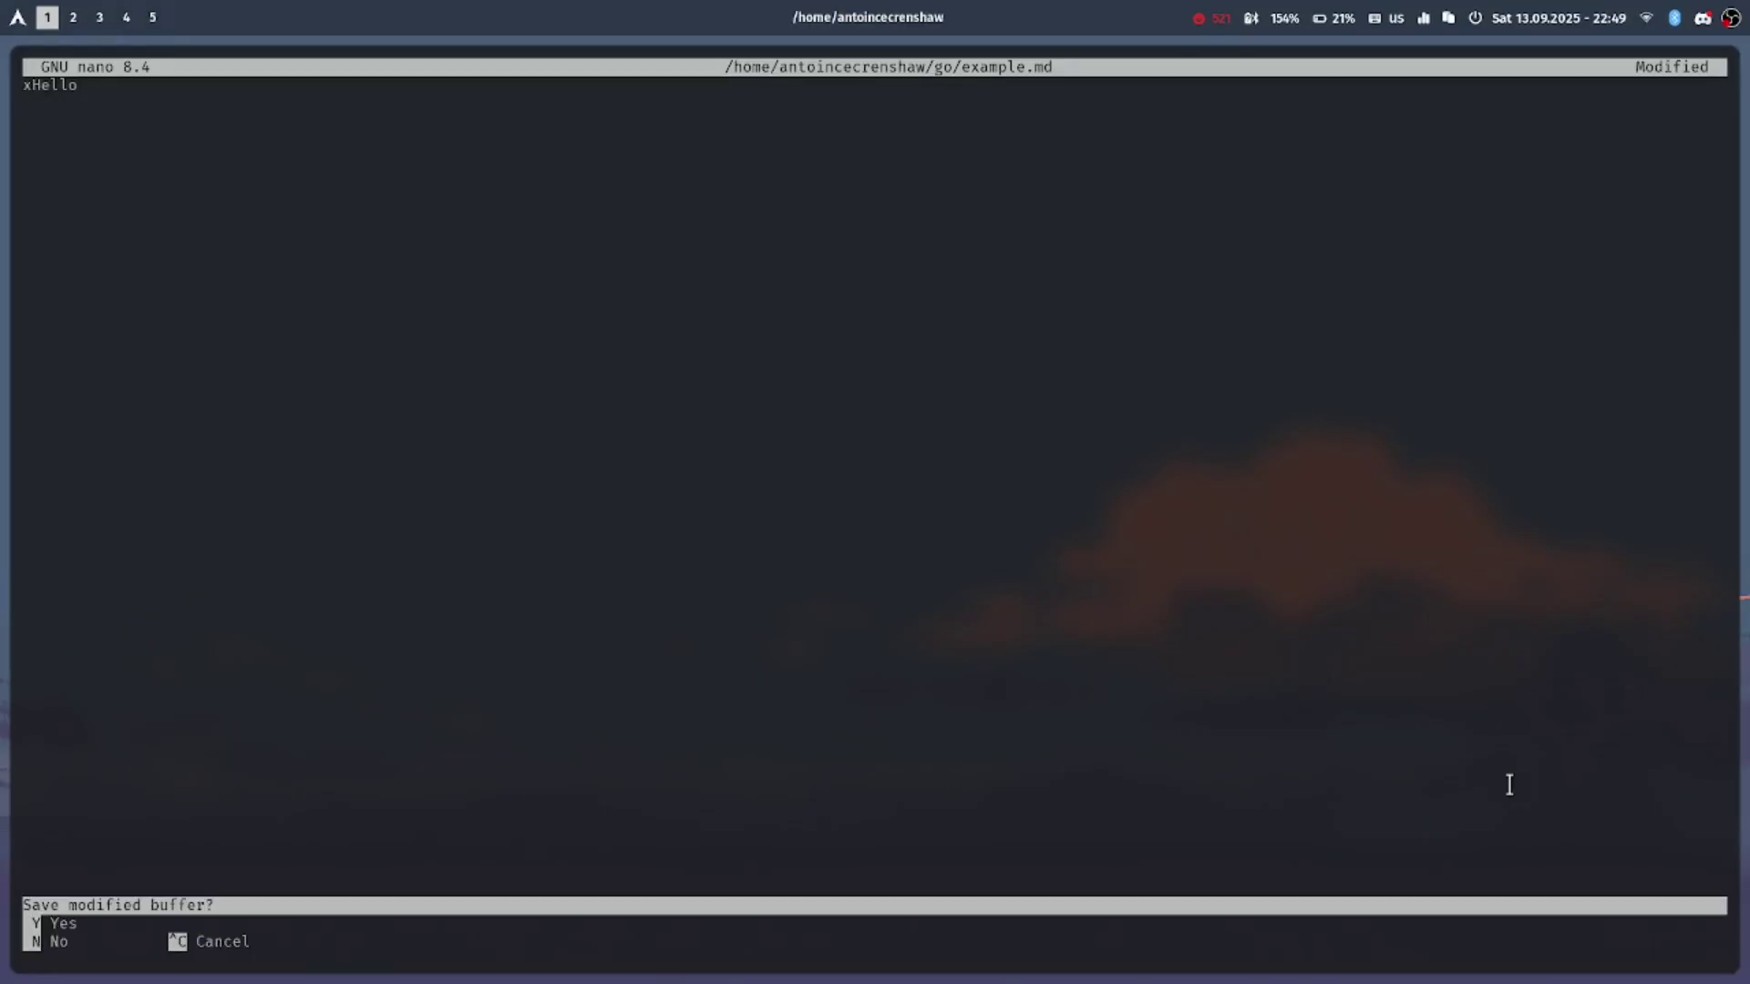
key(n)
- Go up to the home folder and switch to the Yazi documentation in the browser
key(k)
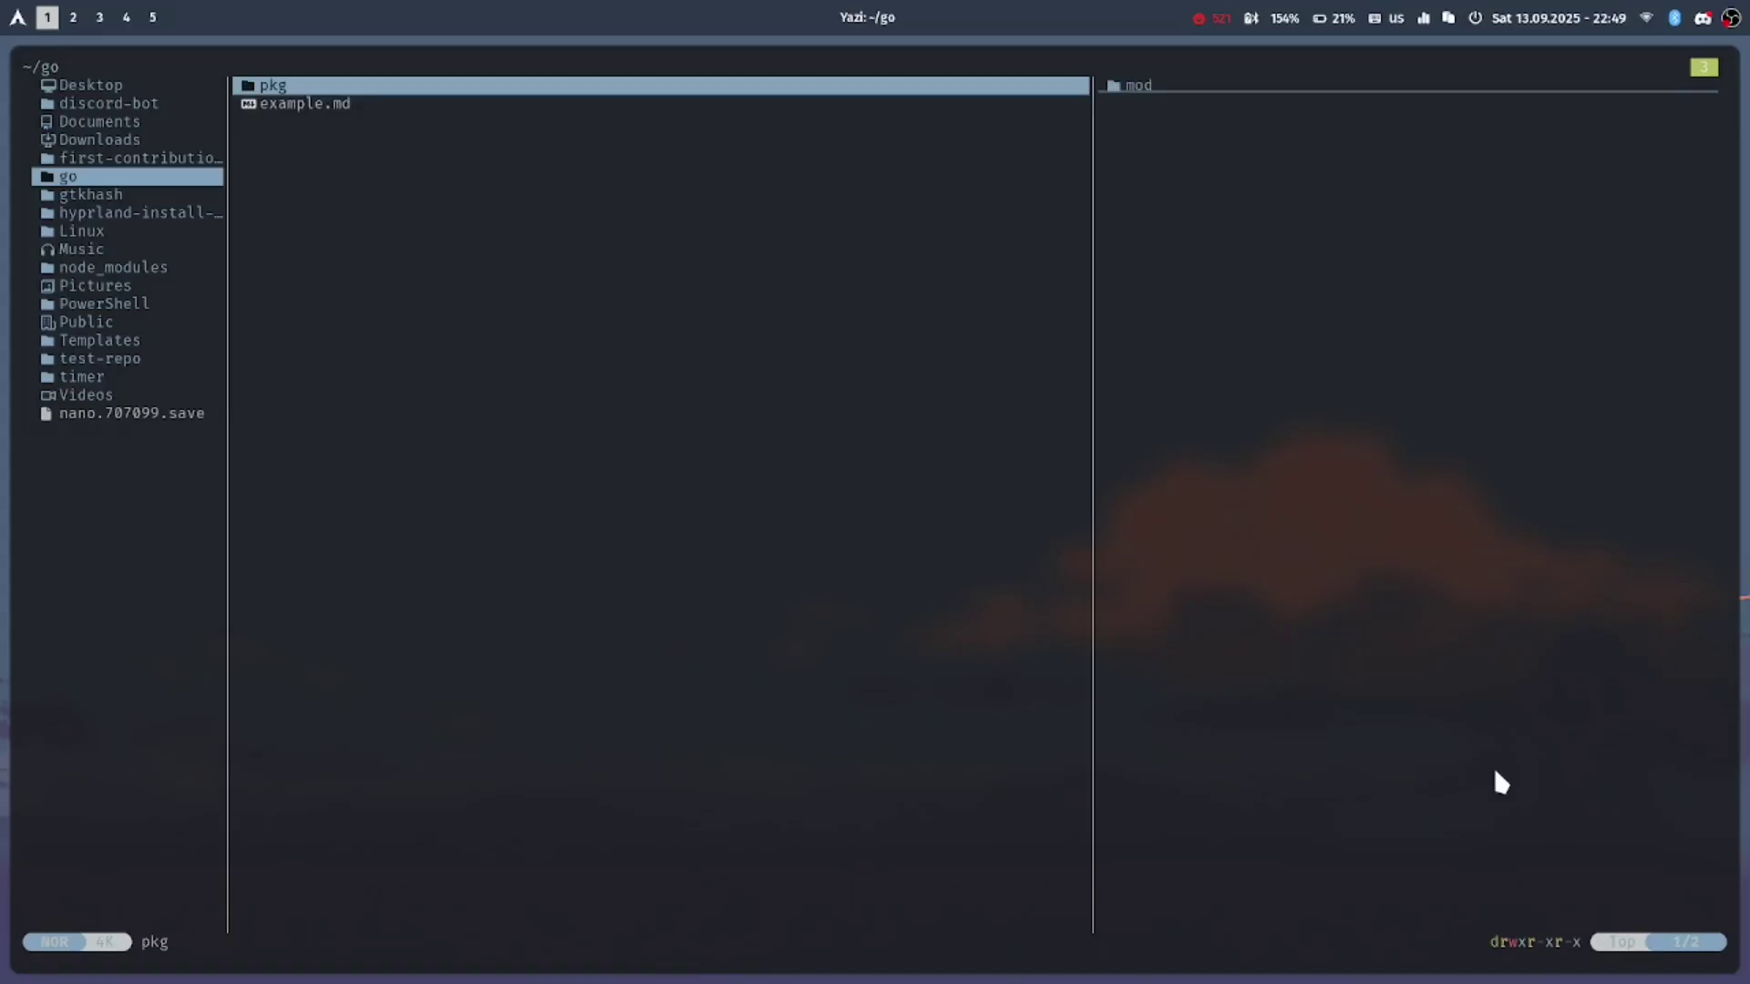
key(h)
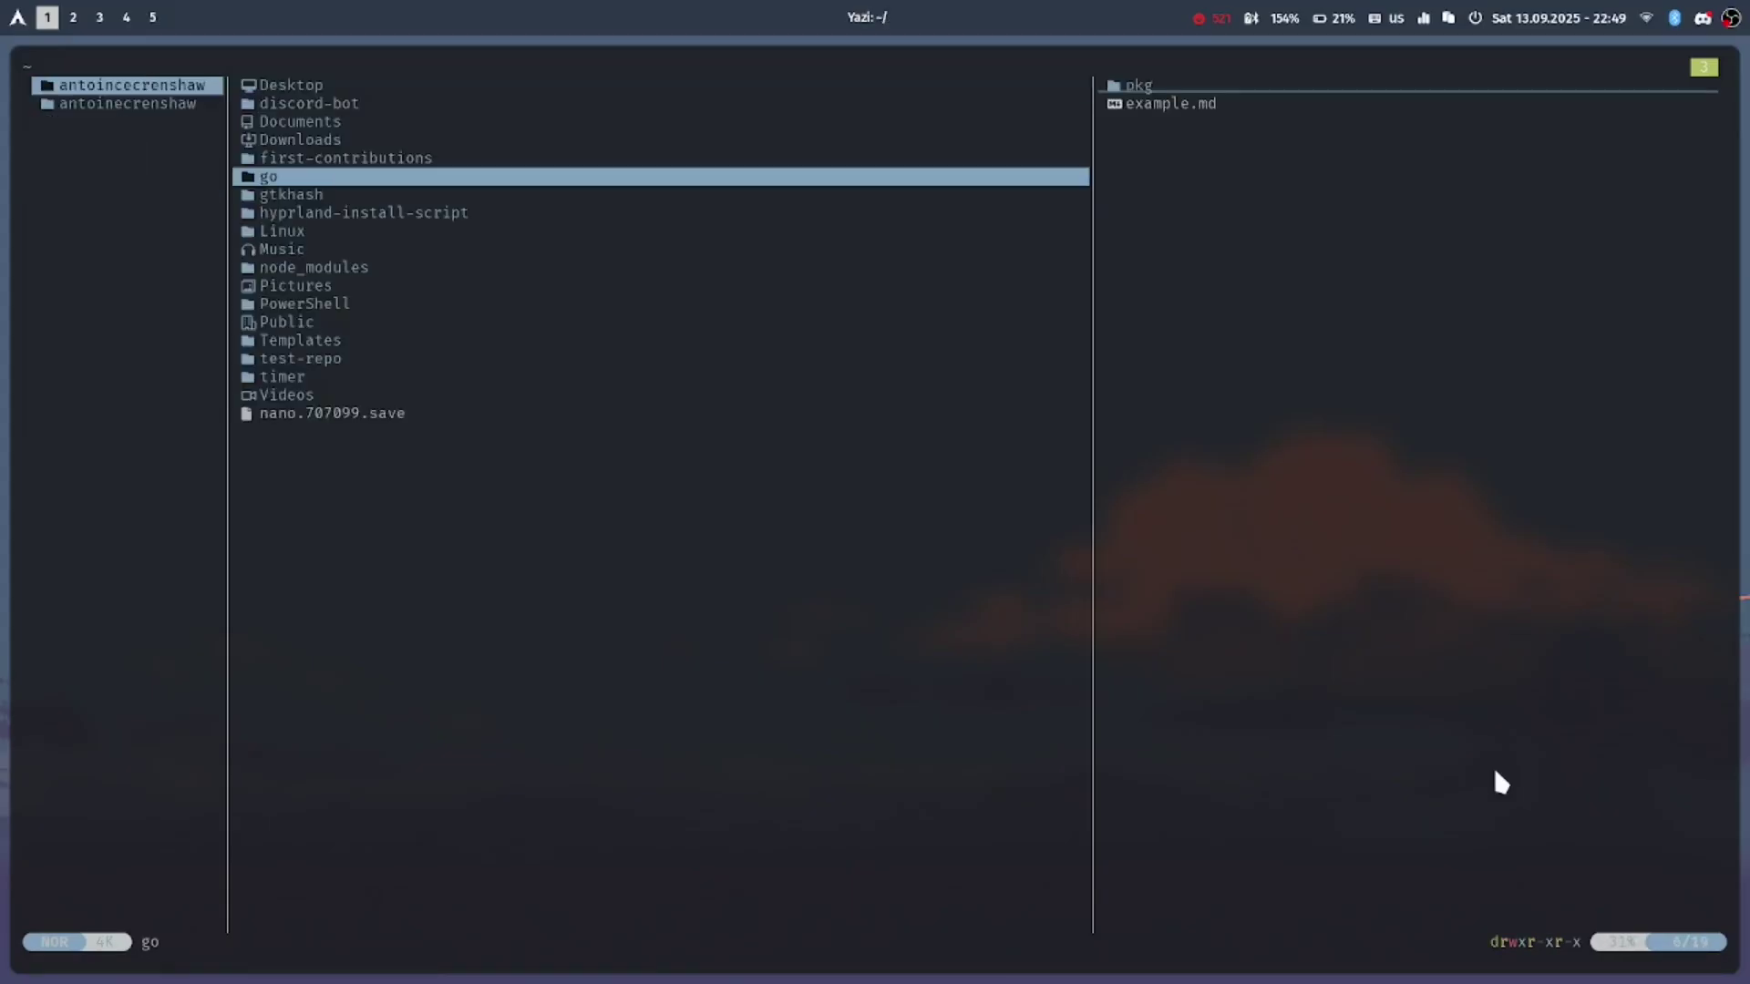
key(super+3)
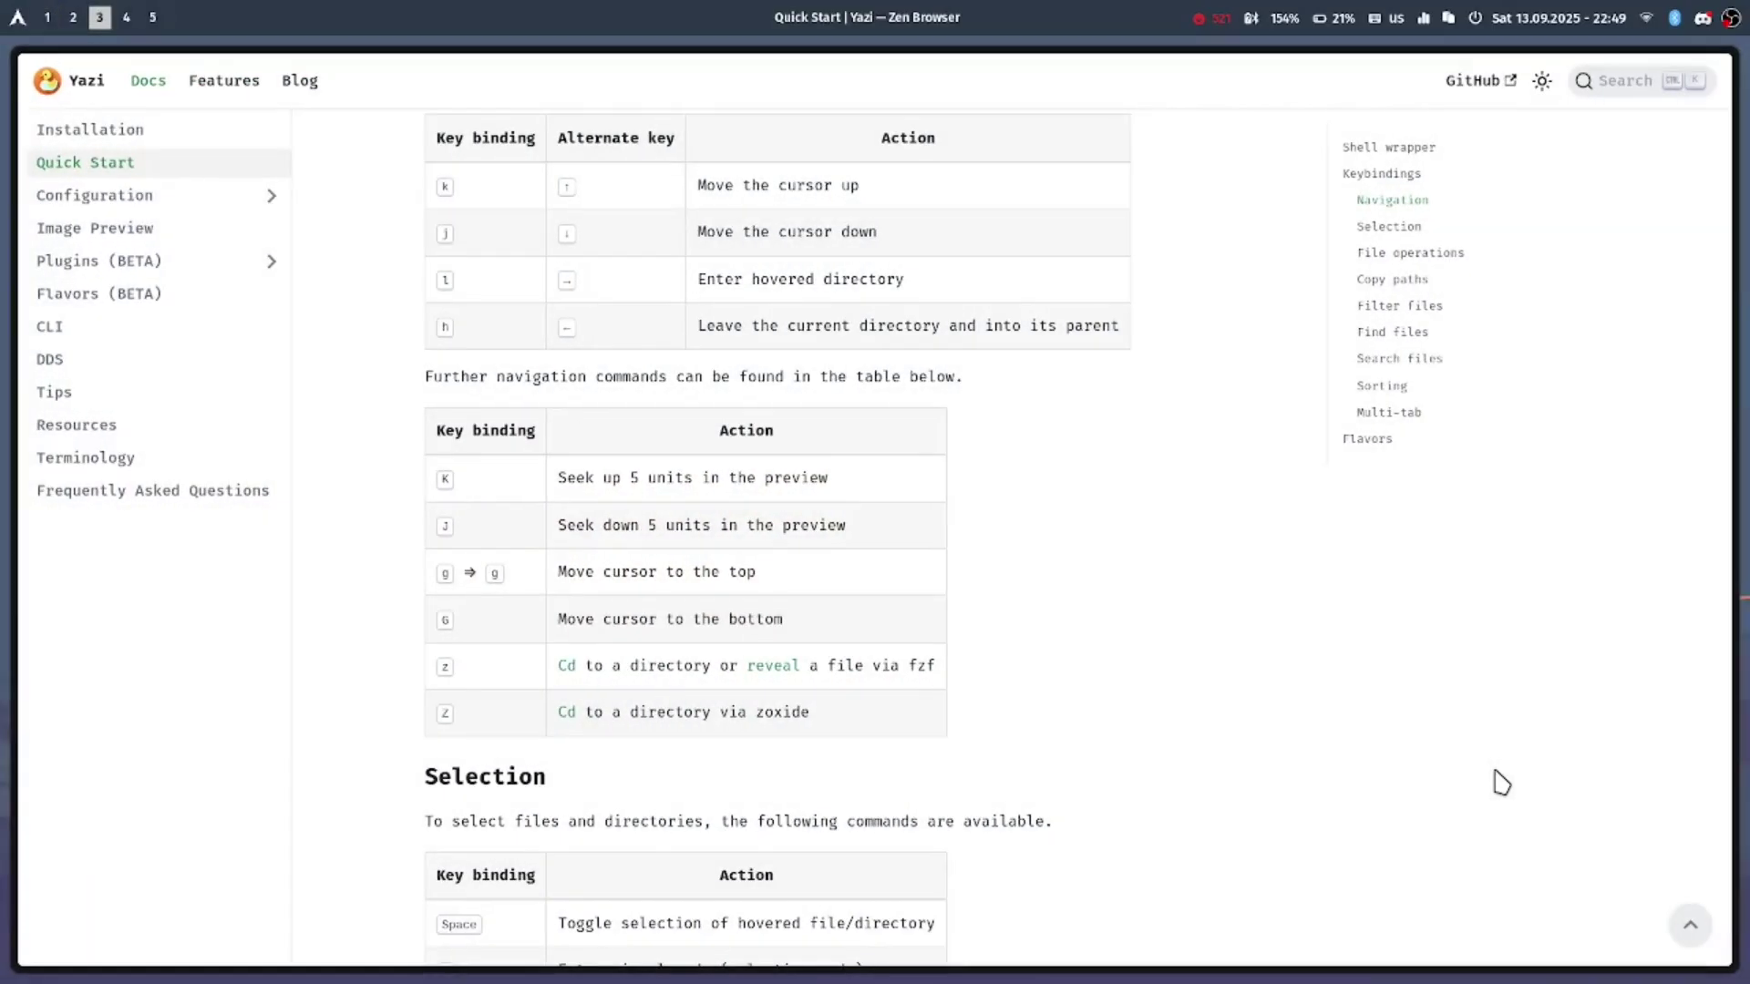
scroll(1499, 783, down, 2)
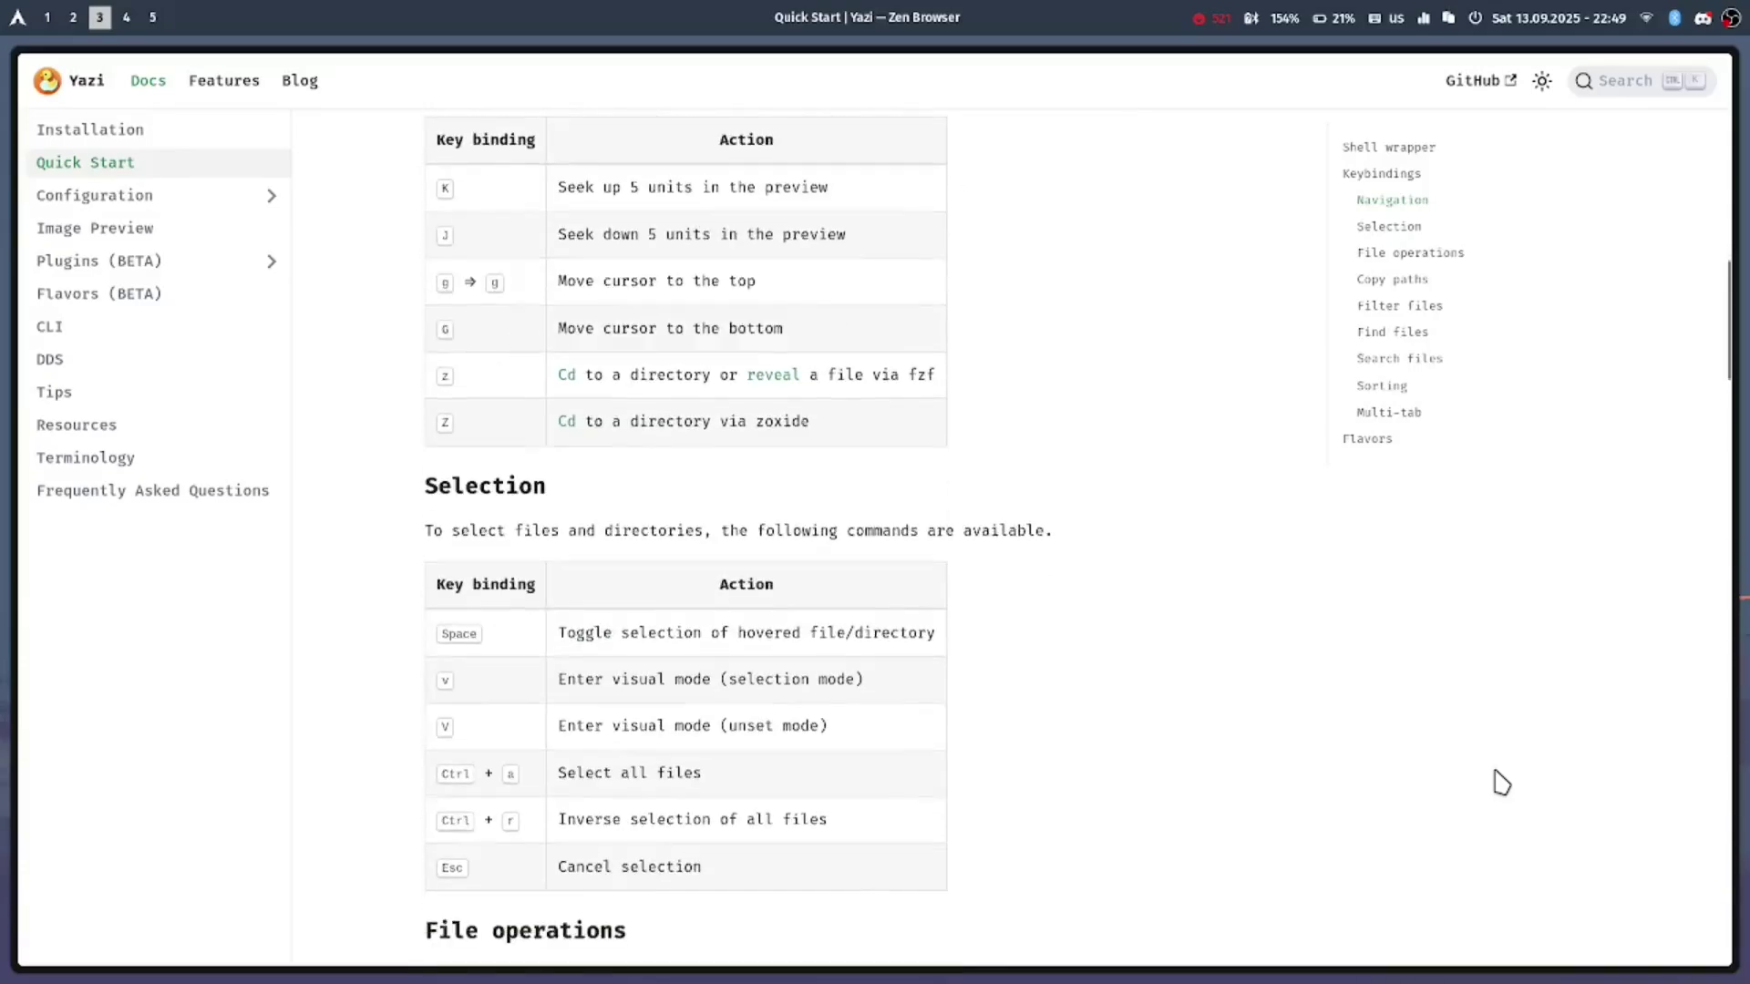
scroll(1499, 783, down, 2)
scroll(1499, 782, up, 4)
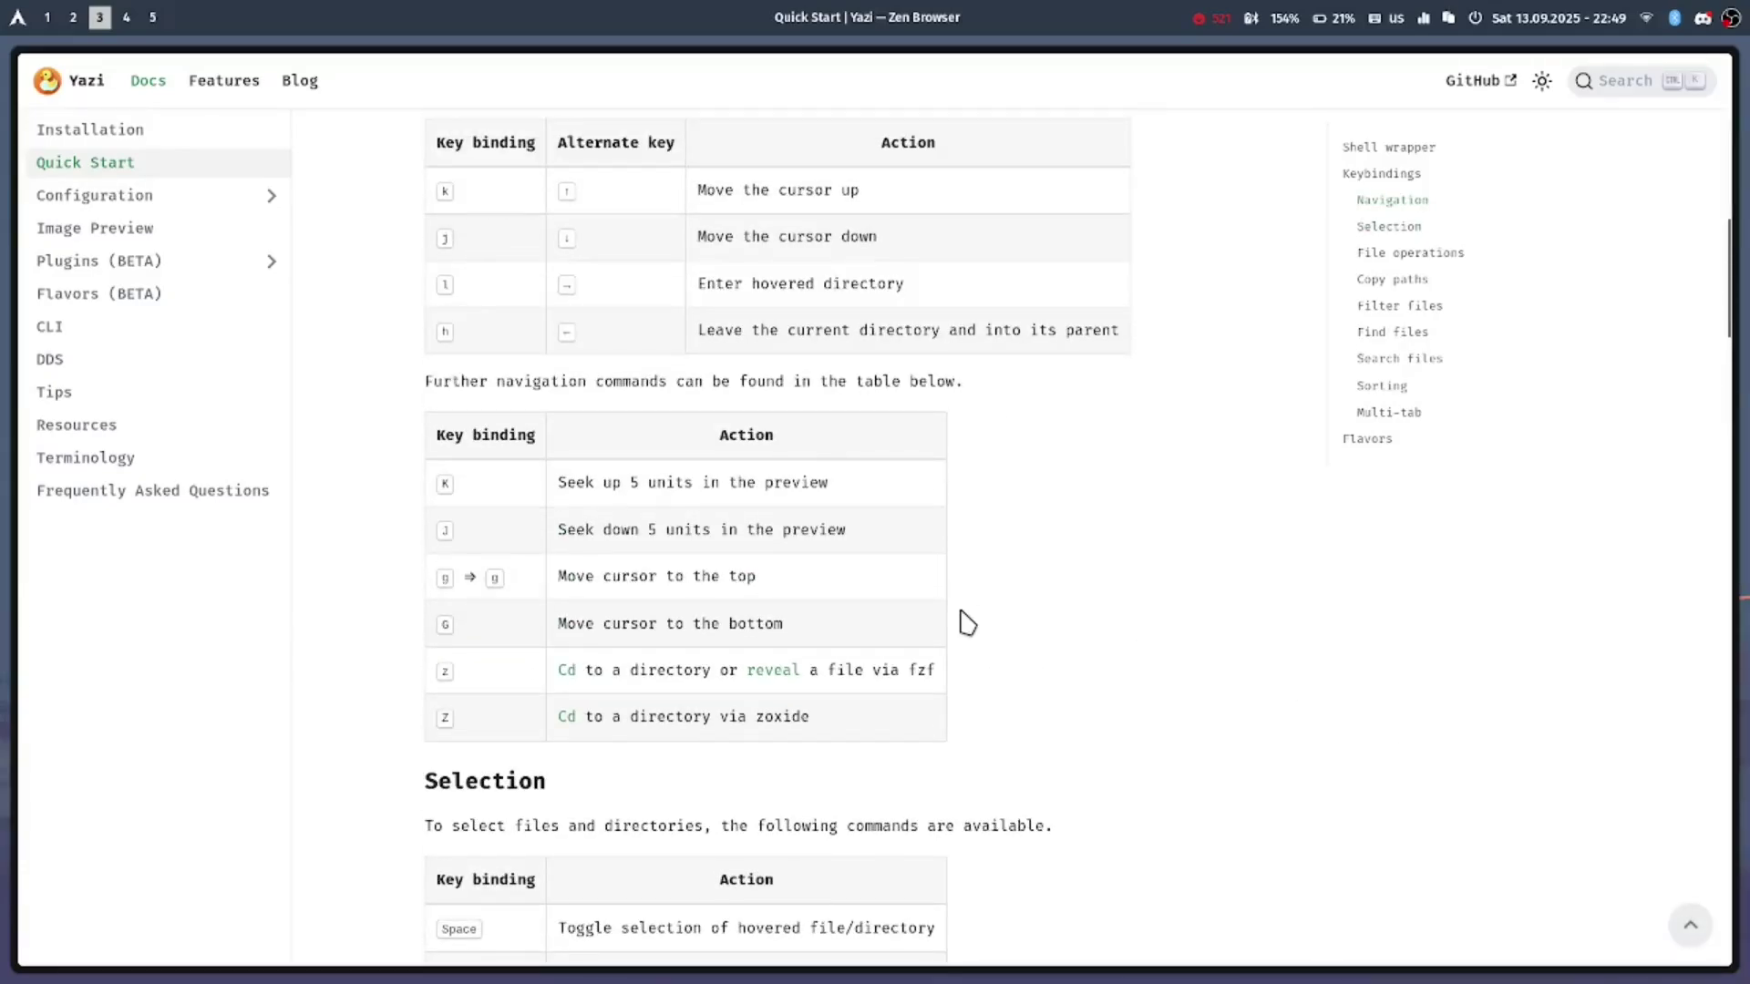
scroll(933, 476, up, 3)
scroll(933, 476, down, 2)
scroll(934, 477, down, 3)
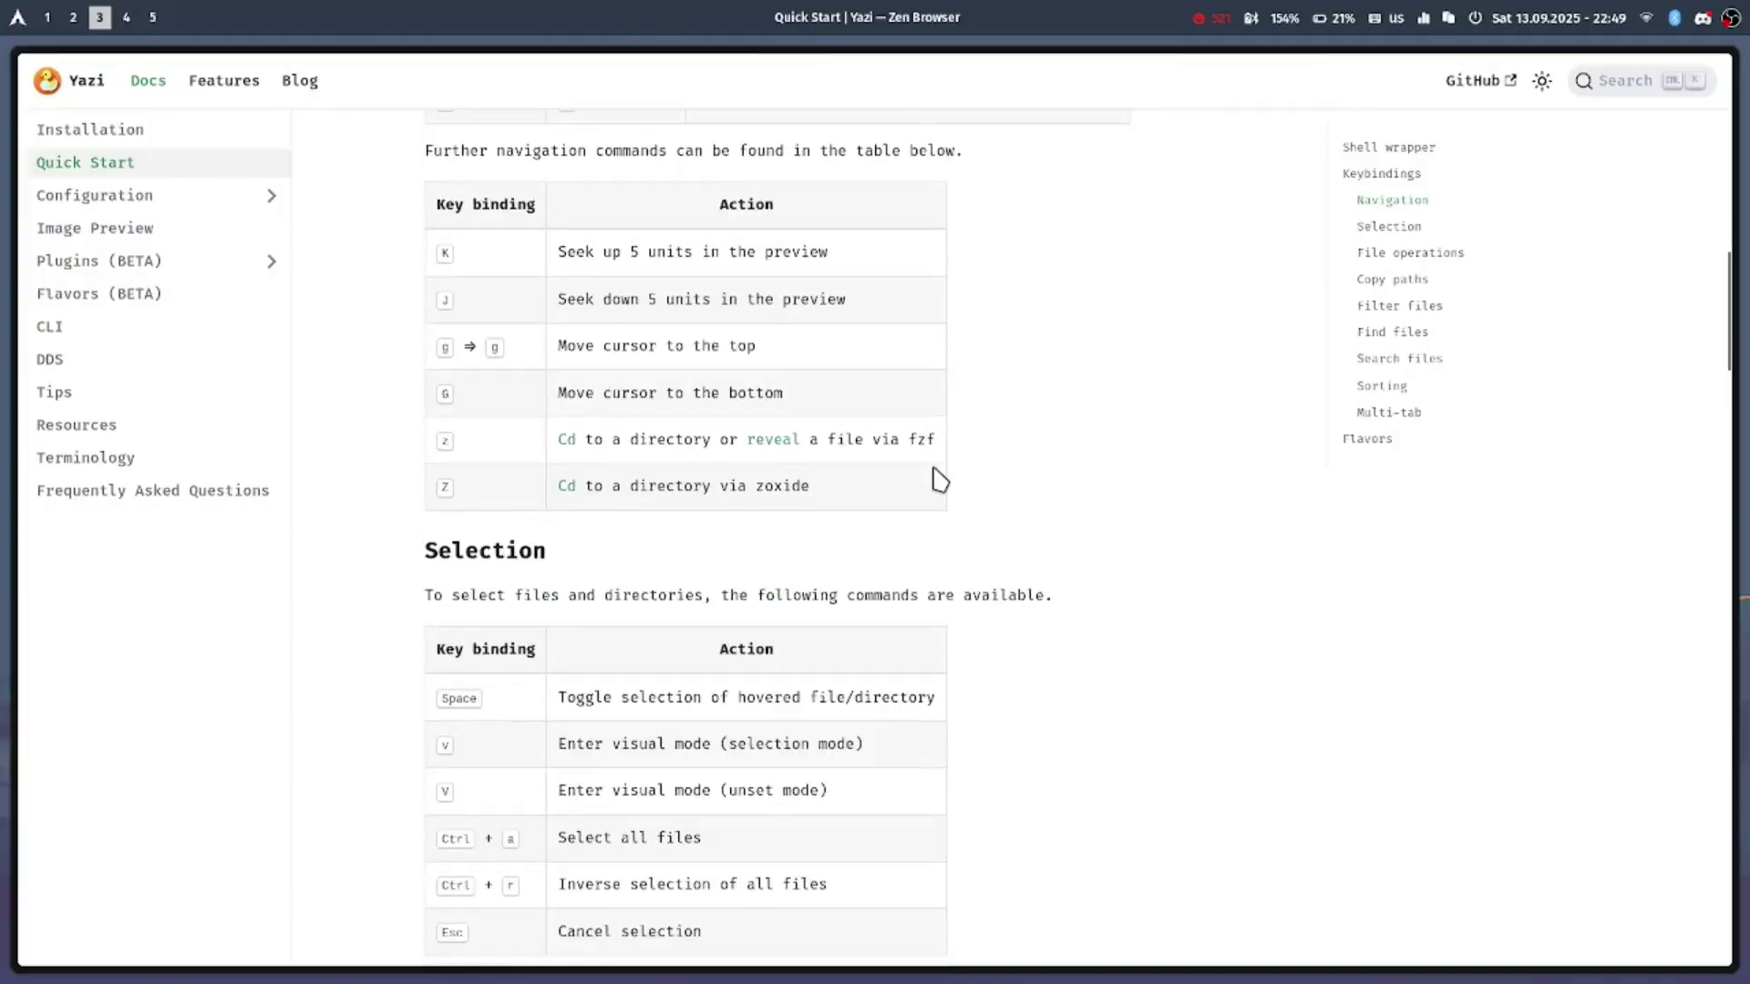
scroll(934, 477, down, 2)
scroll(934, 477, down, 3)
scroll(933, 477, down, 3)
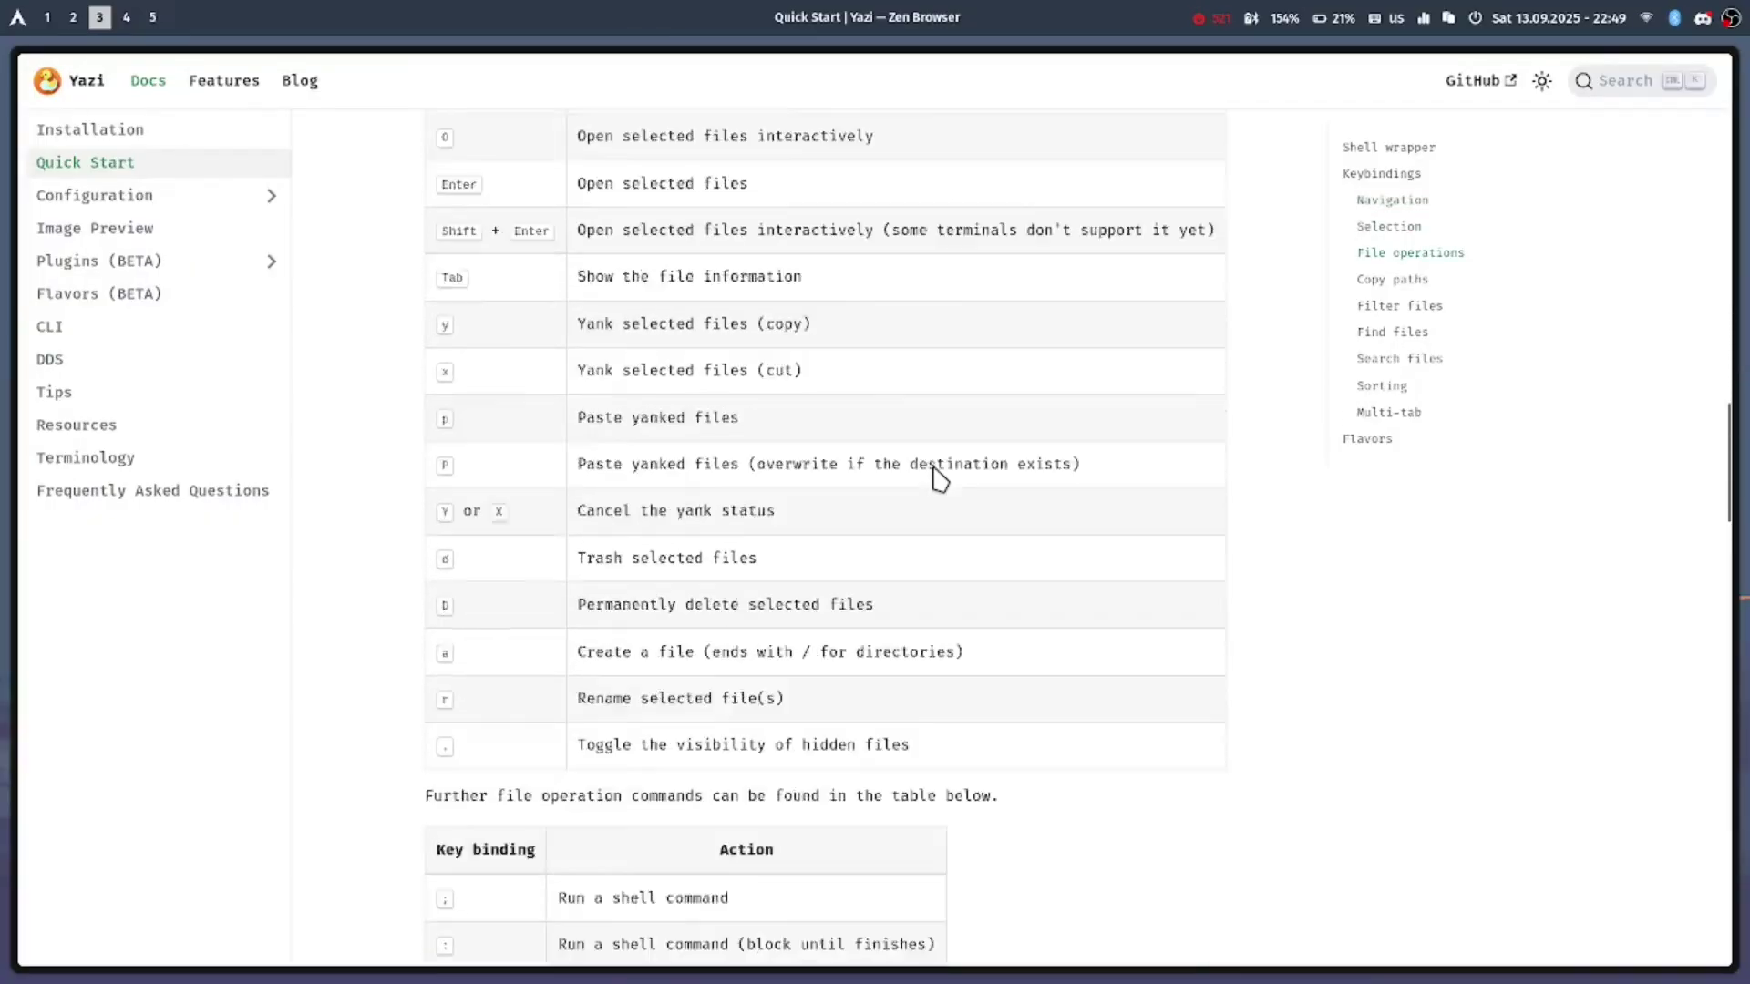
scroll(934, 478, down, 5)
scroll(934, 477, down, 2)
scroll(933, 478, down, 3)
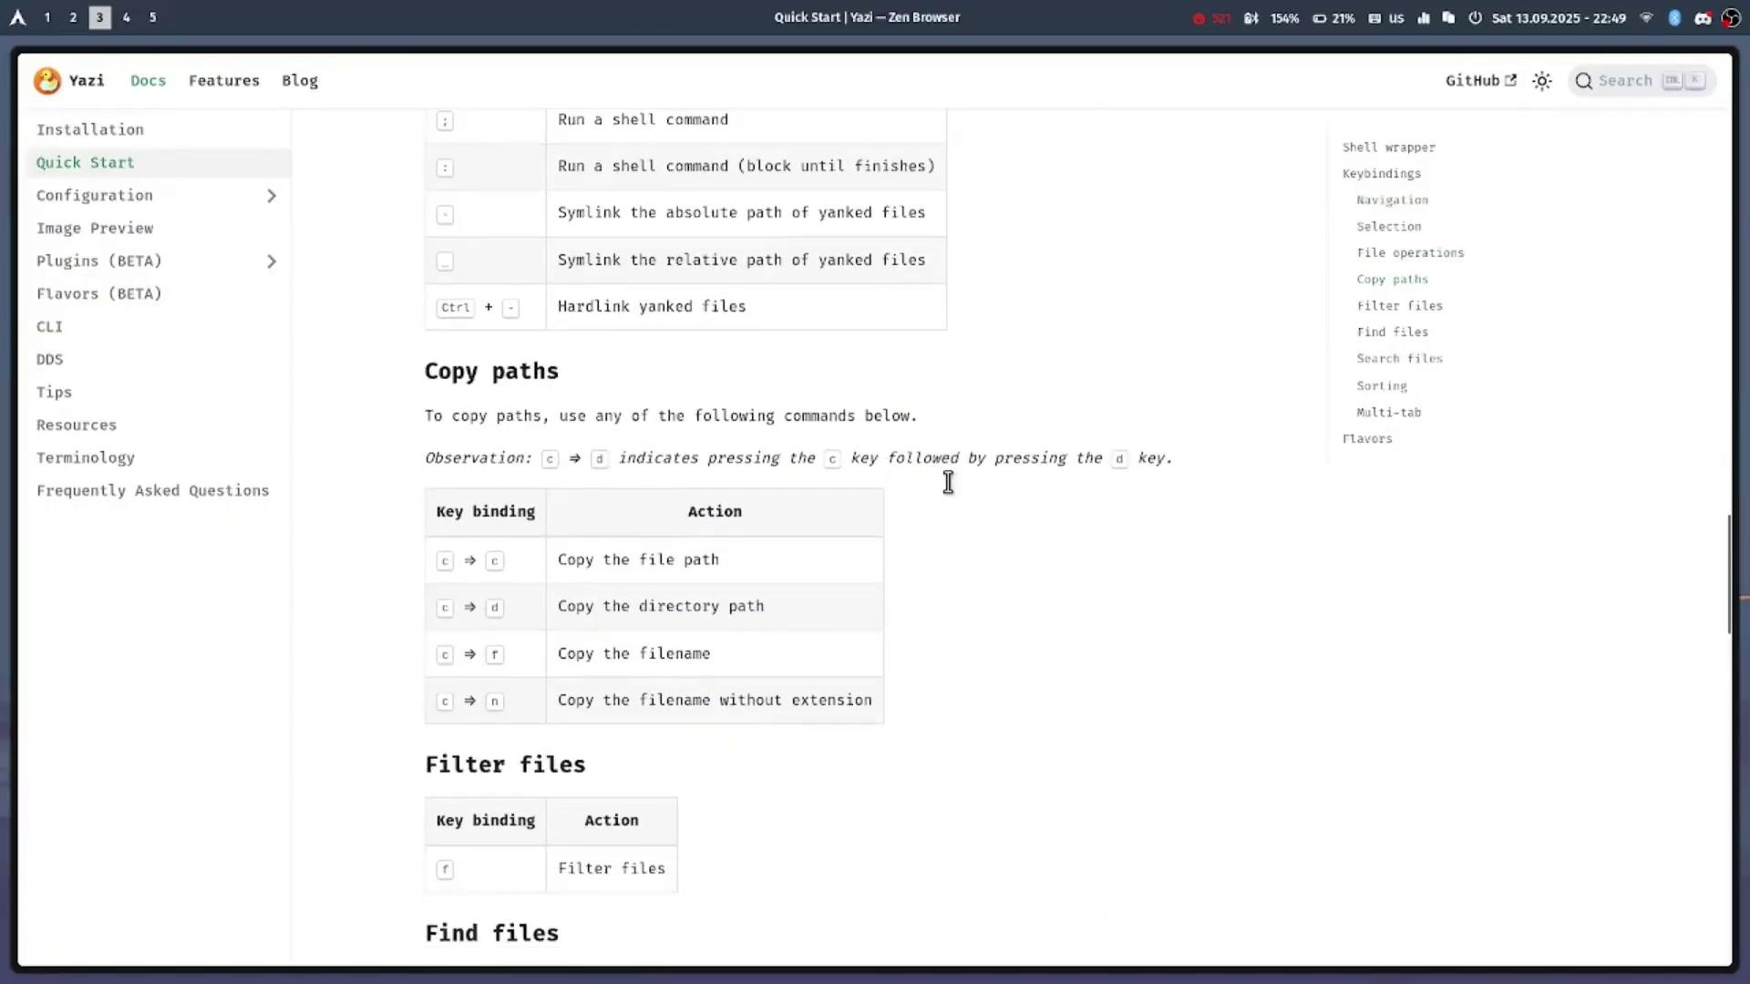
scroll(933, 478, down, 3)
scroll(934, 477, down, 1)
scroll(934, 477, down, 1)
scroll(933, 477, down, 2)
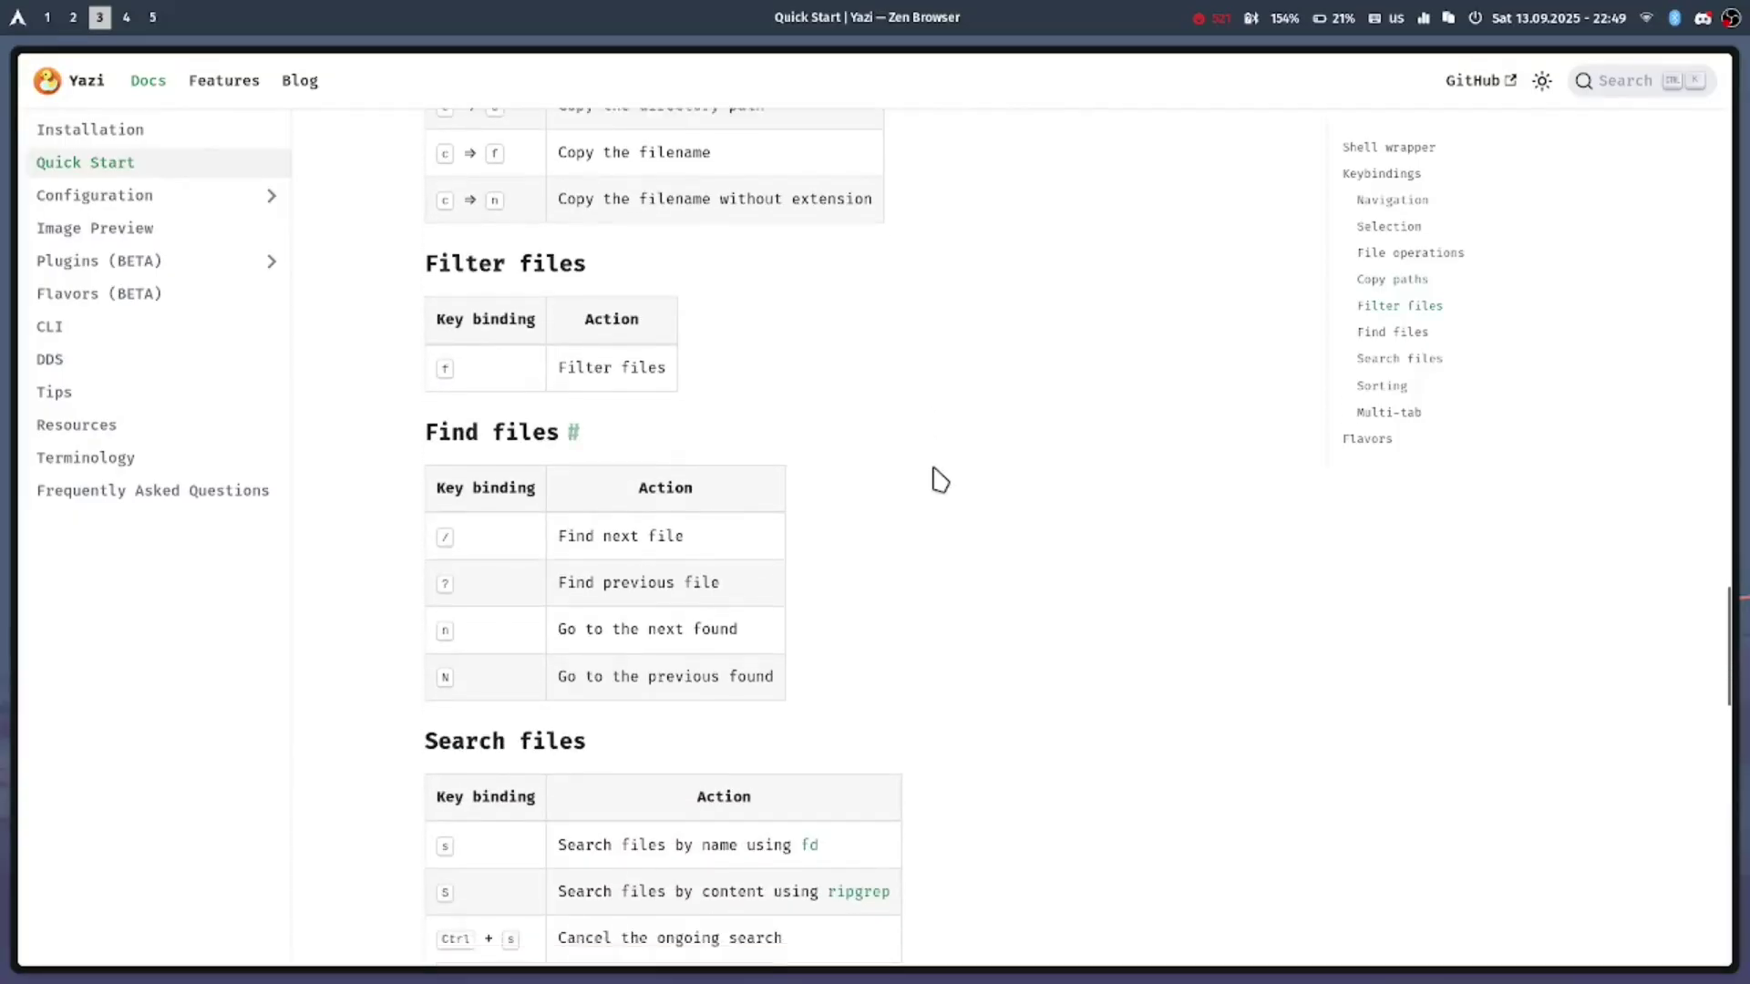
scroll(934, 476, down, 3)
scroll(934, 477, down, 3)
scroll(934, 477, down, 1)
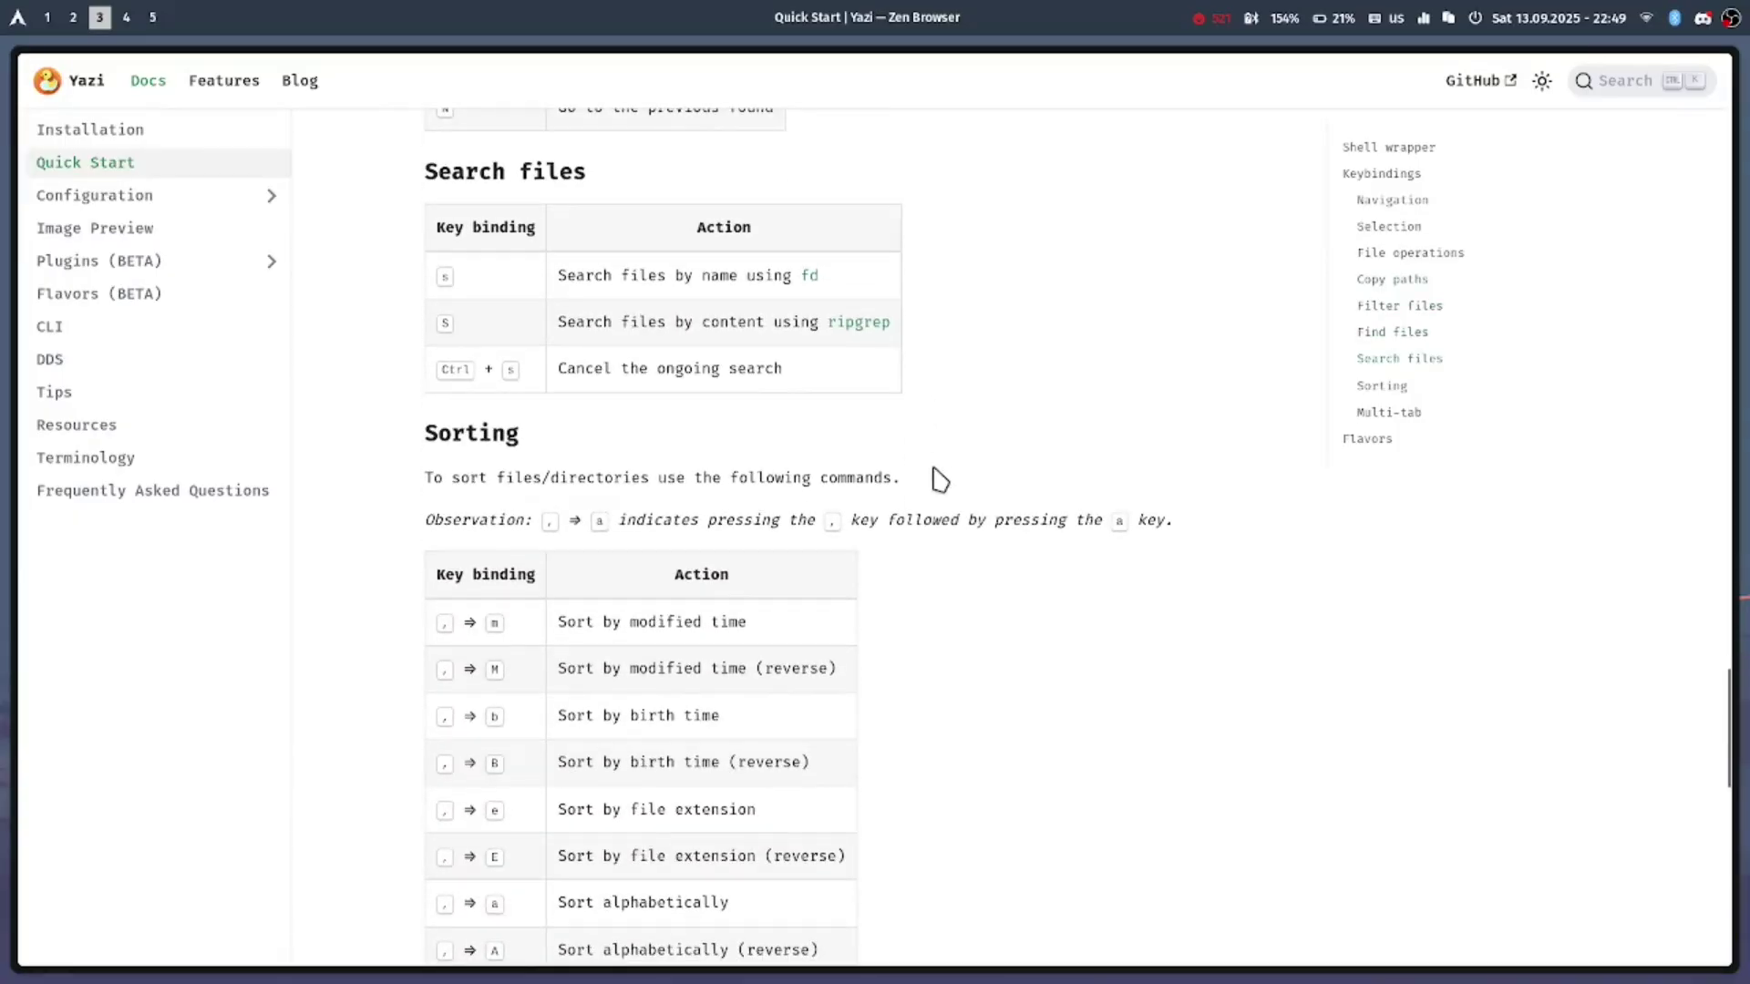
scroll(934, 477, down, 5)
scroll(934, 478, down, 3)
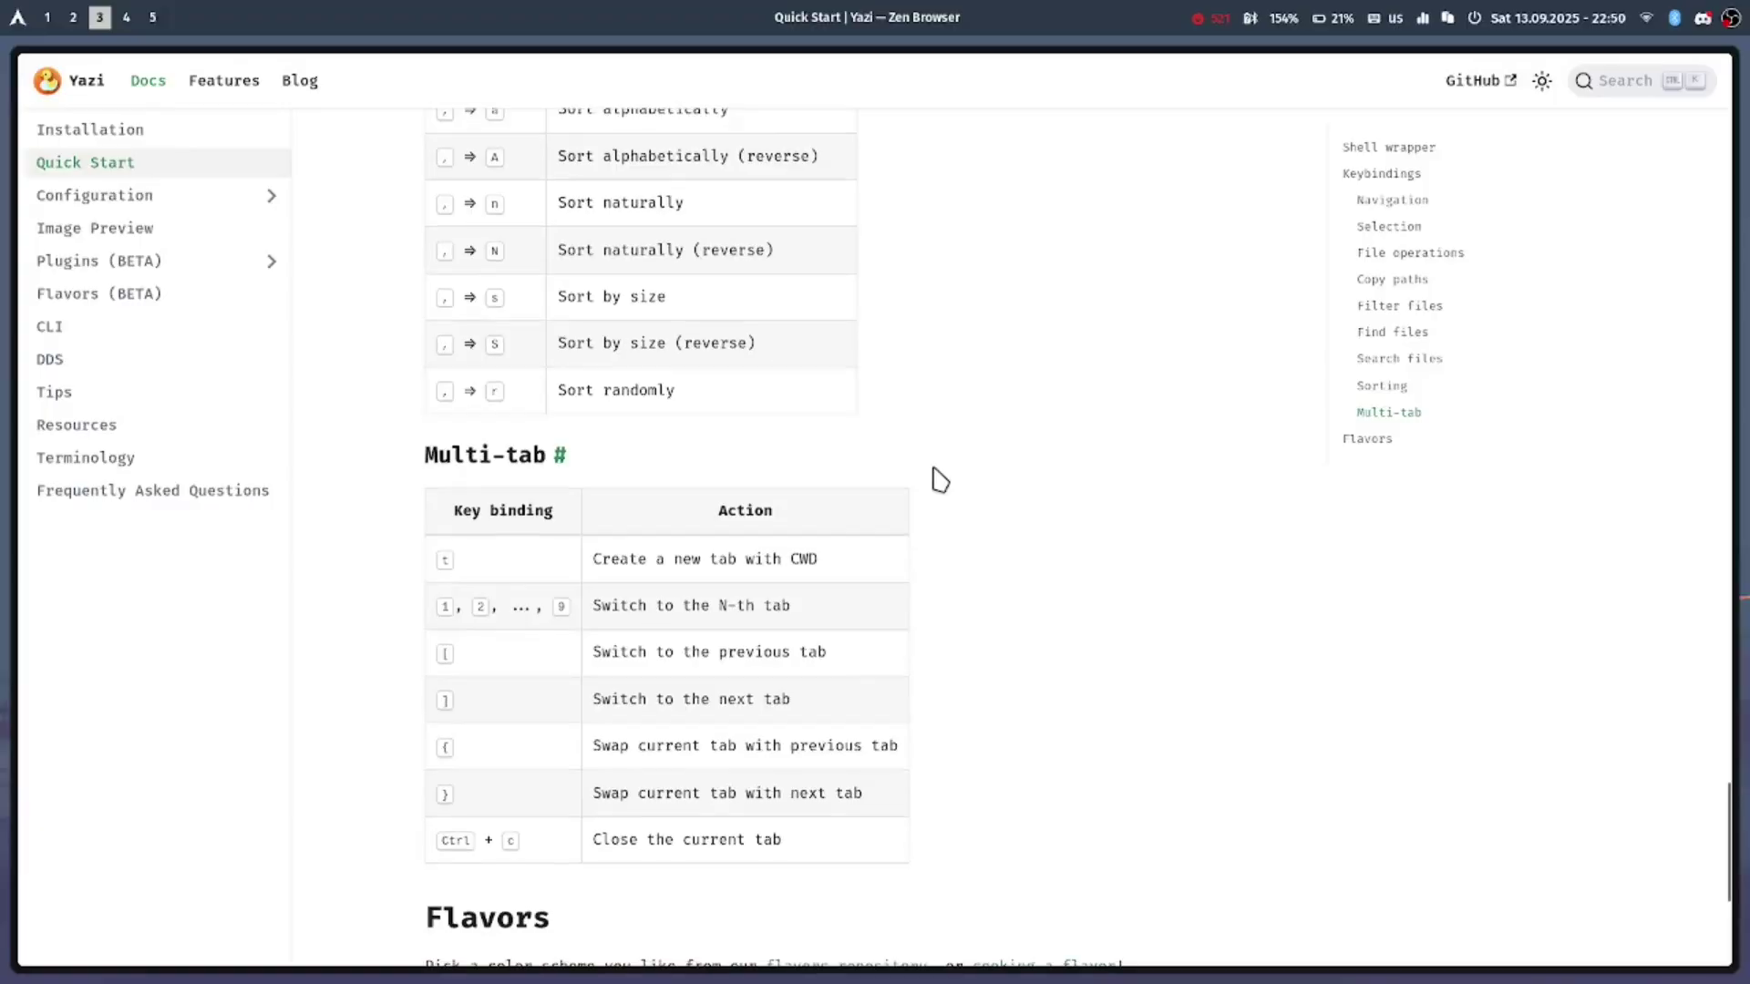
scroll(934, 476, down, 3)
scroll(934, 478, down, 1)
scroll(934, 478, up, 5)
scroll(933, 477, up, 5)
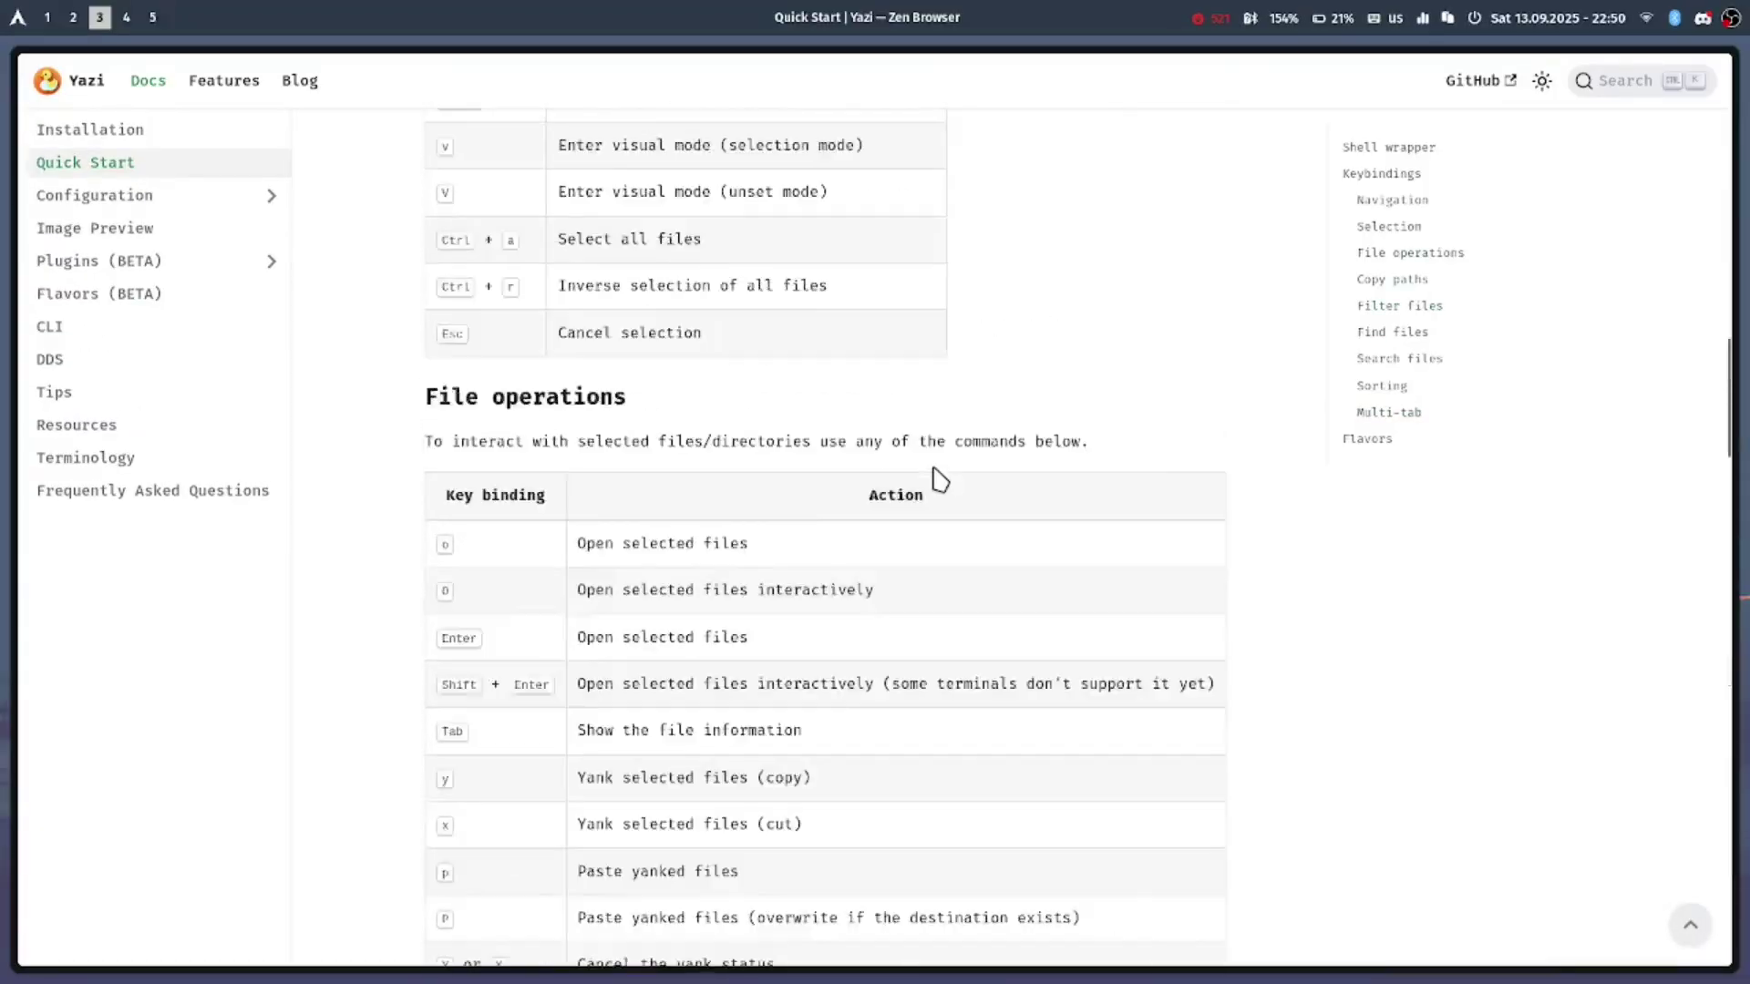
scroll(934, 477, up, 10)
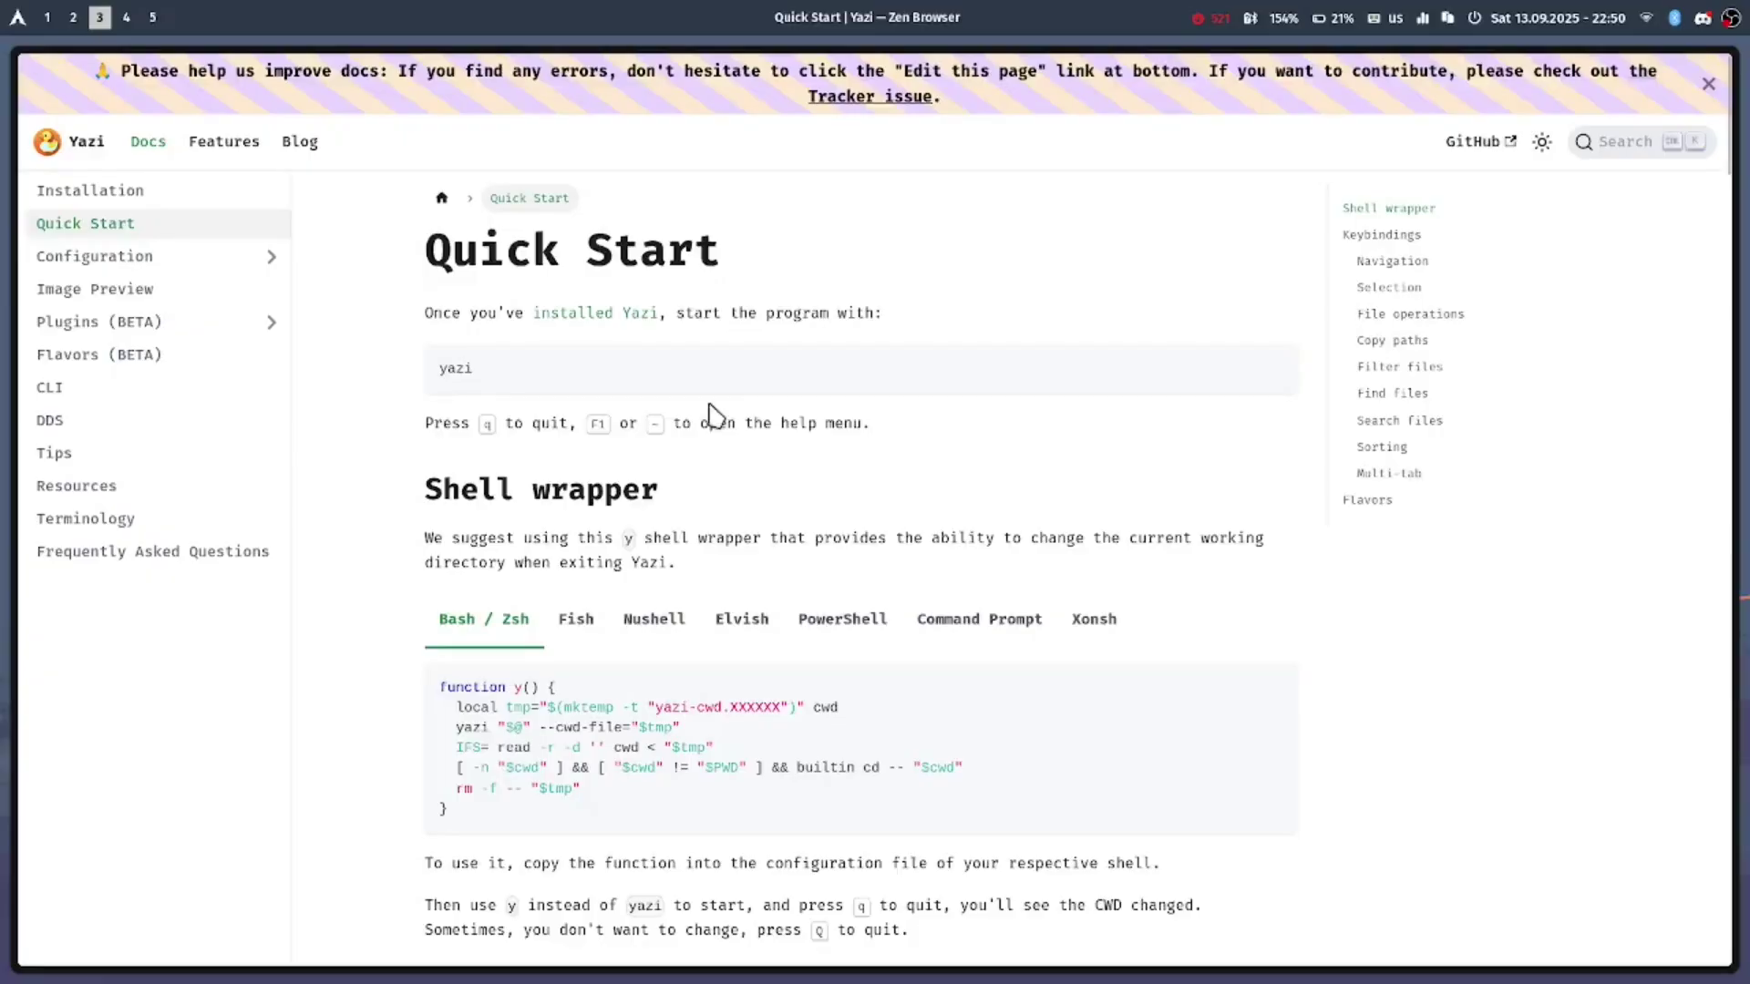
- Return to the Yazi terminal on workspace 1, showing the home folder with go
key(super+1)
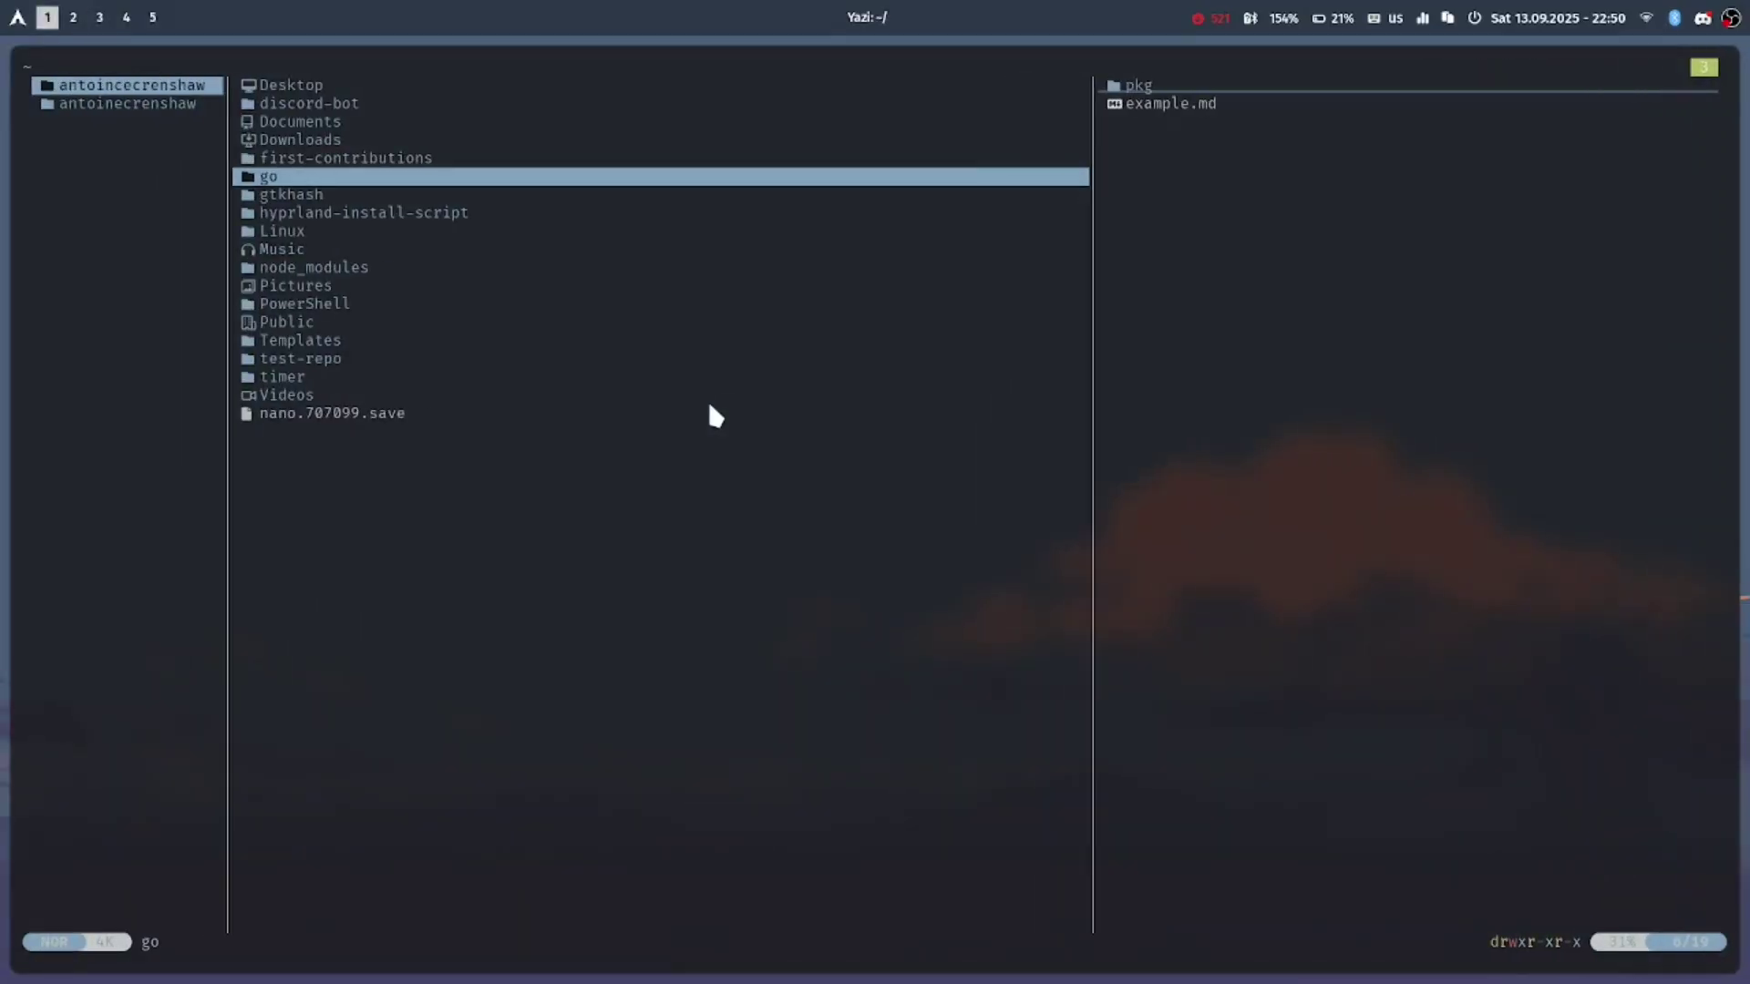